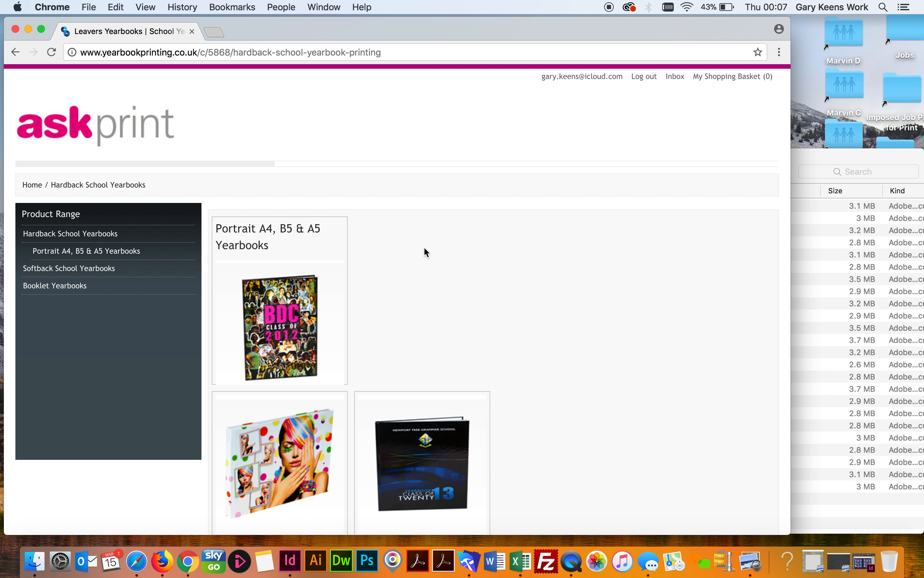
Open the Portrait Hardback Yearbook product page from the Portrait A4, B5 & A5 range
click(262, 236)
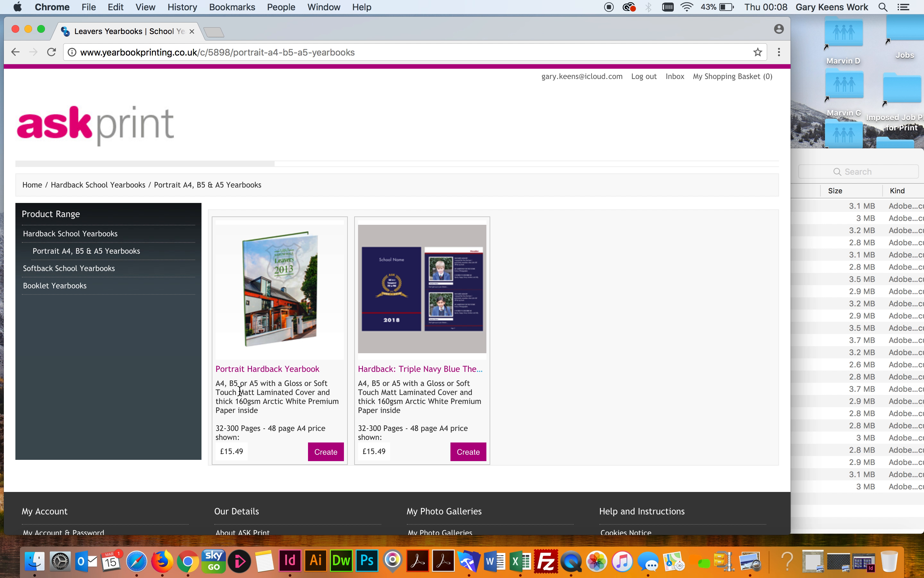
click(329, 456)
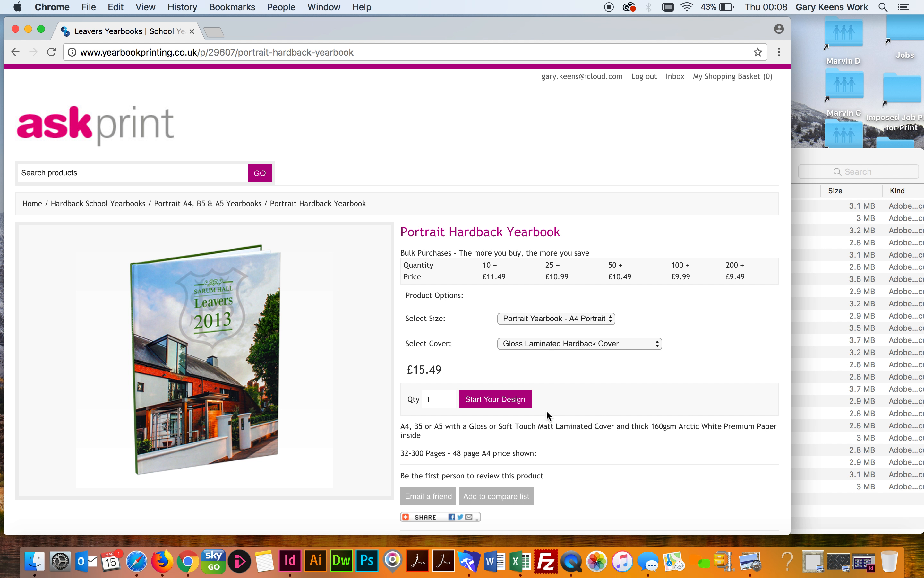
Set the quantity to 100 copies at £9.99 each and start the yearbook design
click(439, 401)
text(00)
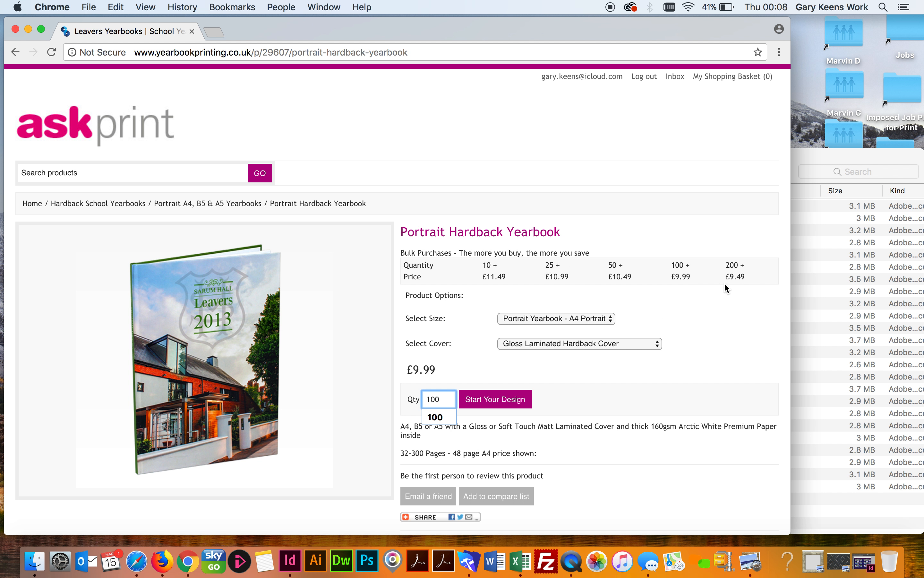
click(635, 406)
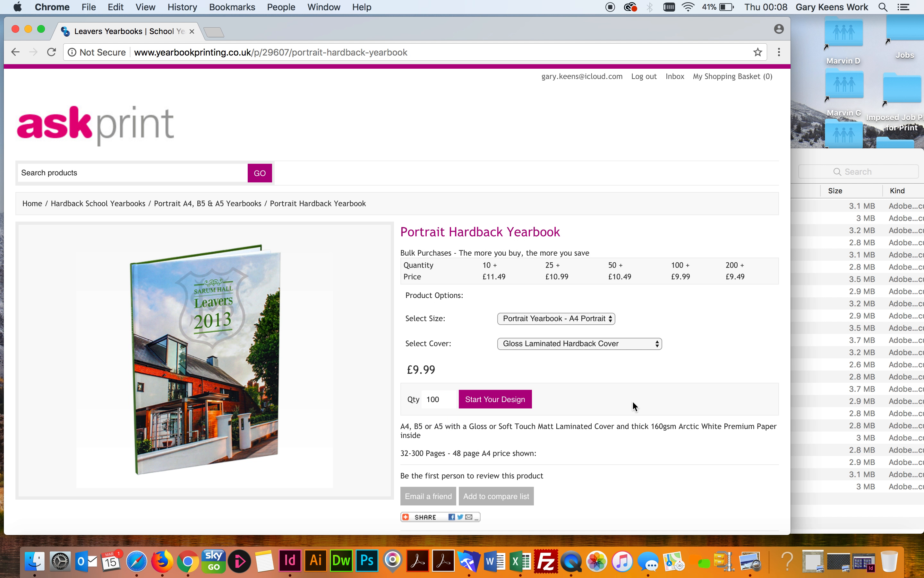
click(494, 400)
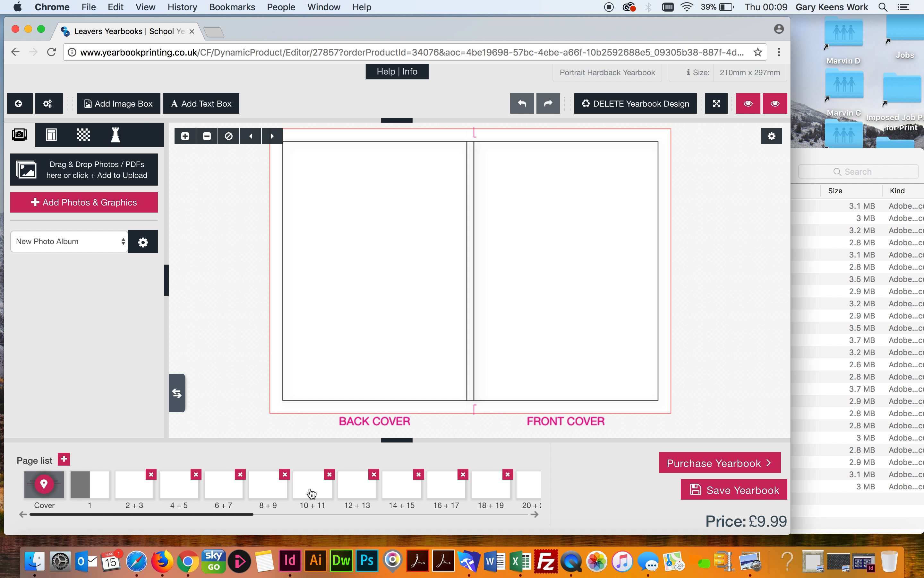
Show the blank 10 + 11 spread, scrolling the page list back and forth
click(311, 492)
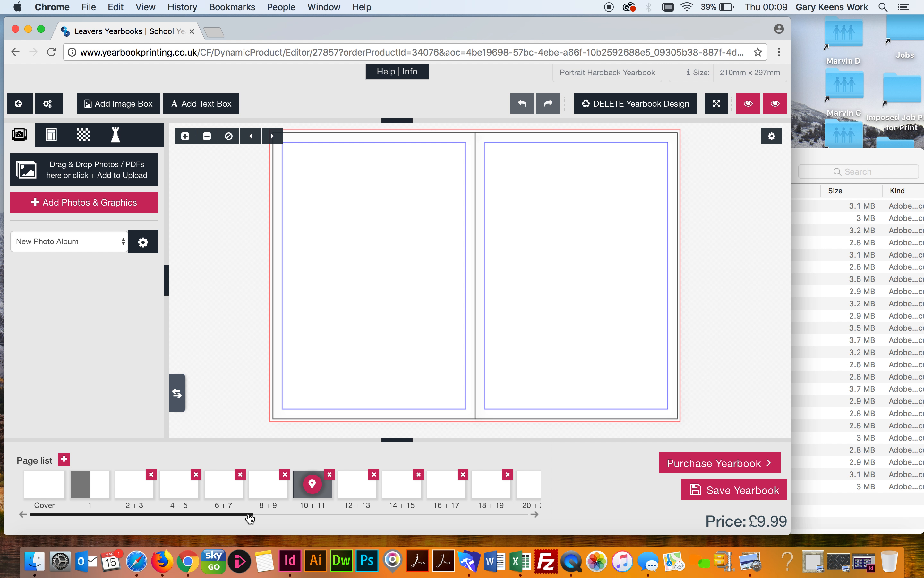
drag(249, 517, 543, 529)
drag(438, 516, 105, 515)
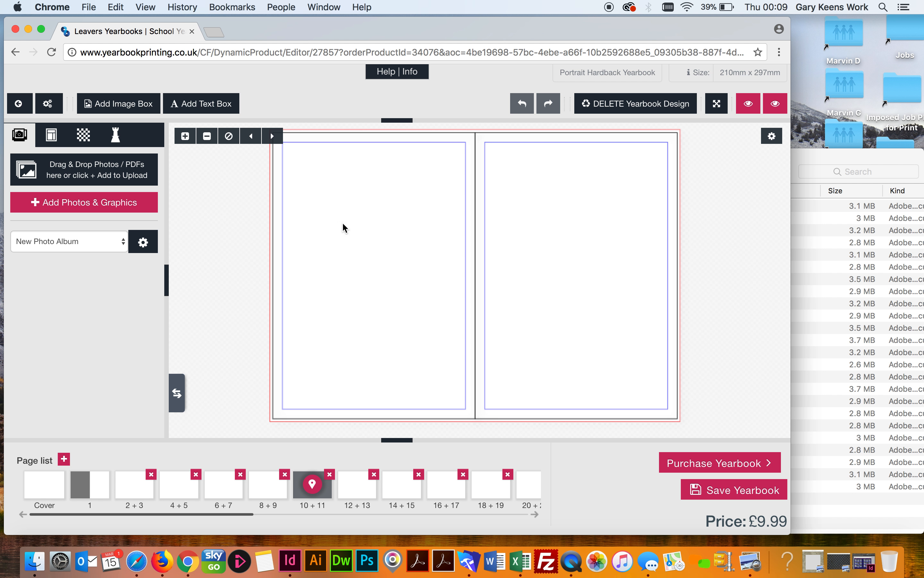
Drop sample01.pdf through sample03.pdf from Children Images Cropped onto the editor's photo upload area
click(818, 158)
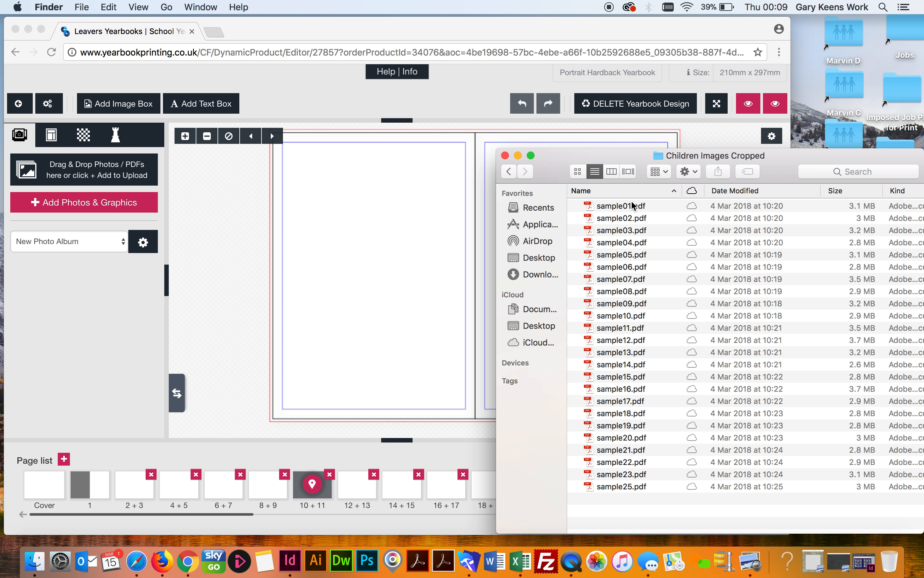
click(617, 207)
key(shift+Down)
key(shift+Down)
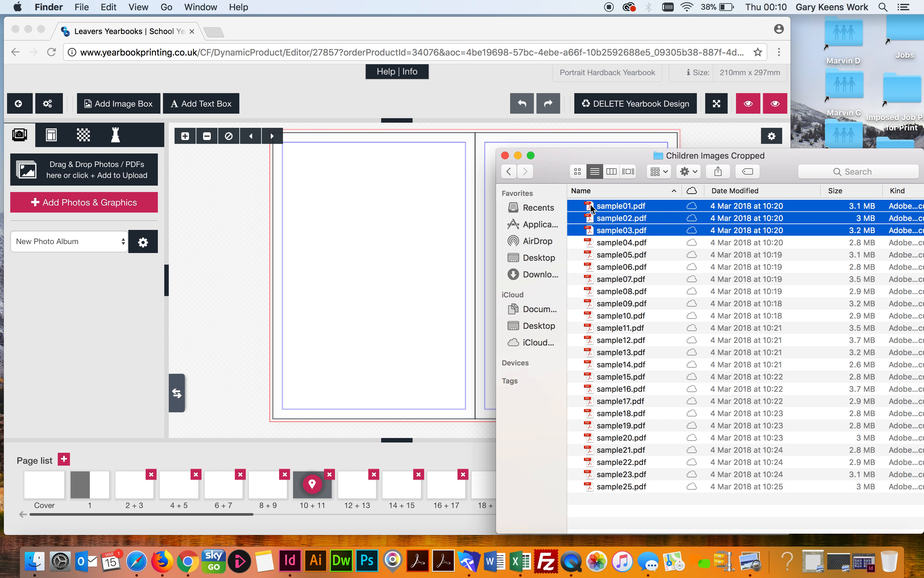
drag(591, 209, 66, 203)
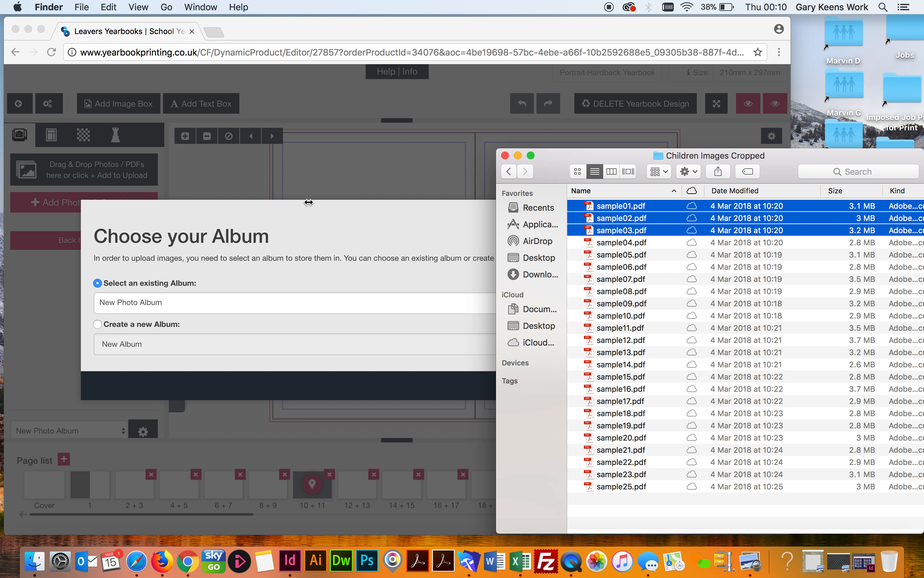
Upload the three photos into a new album named 'Class 1A Photos'
click(308, 212)
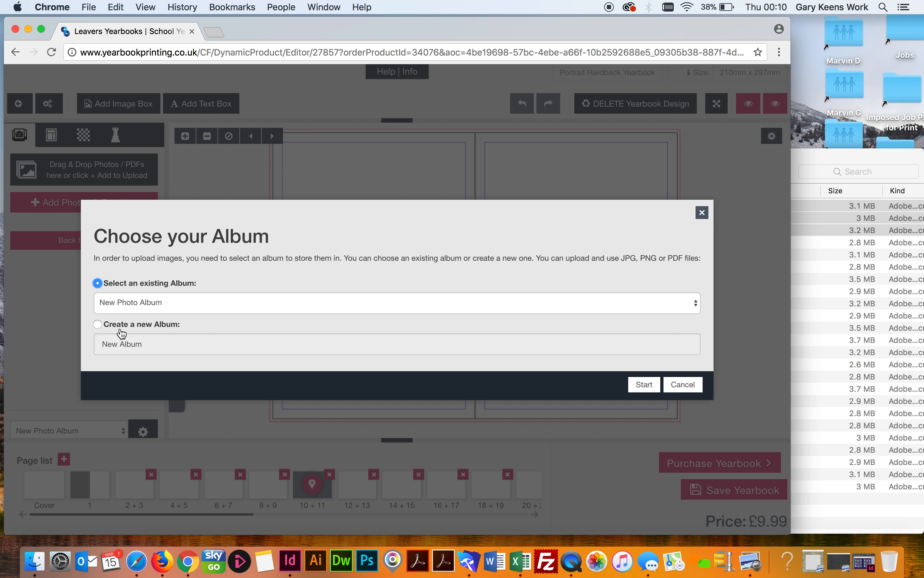
click(97, 325)
drag(156, 343, 57, 349)
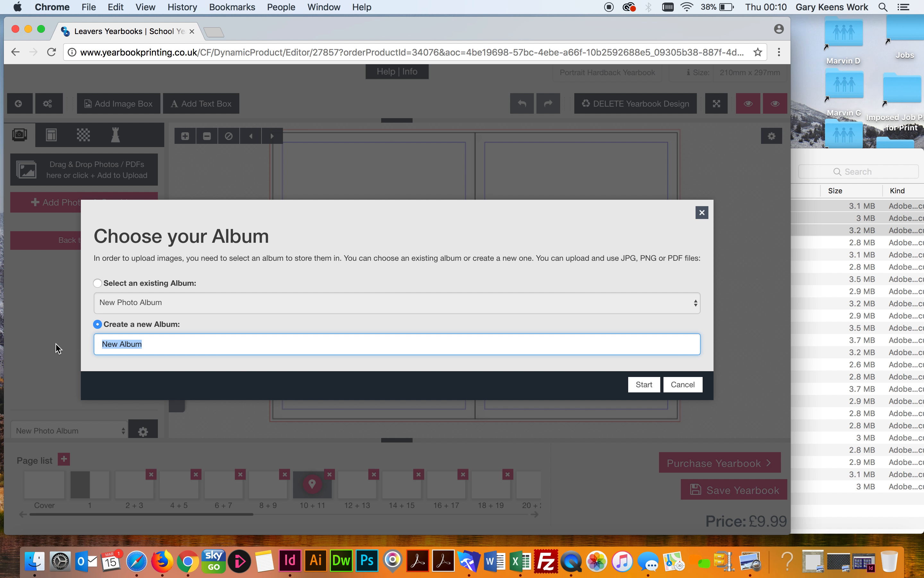
text(Cla)
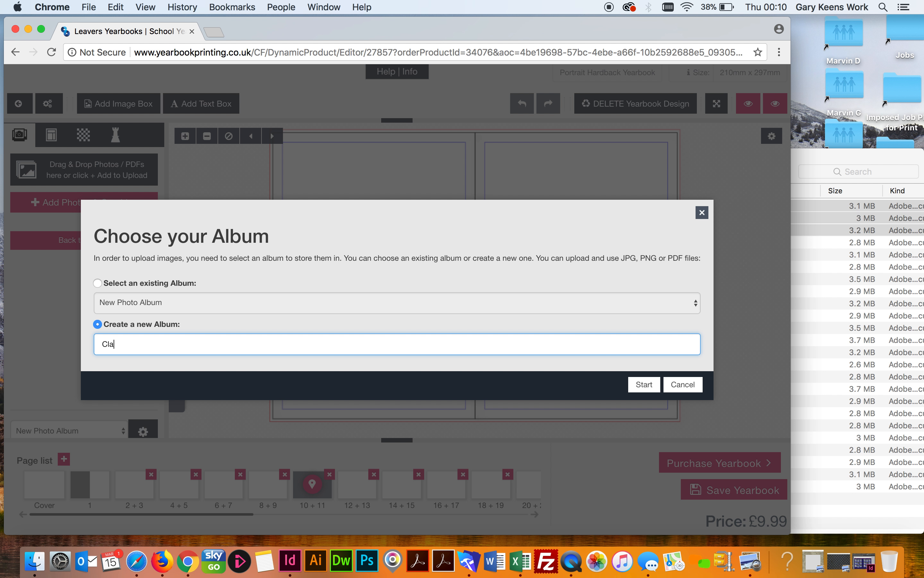
text(ss 1A Photops)
key(BackSpace)
text(s)
click(650, 387)
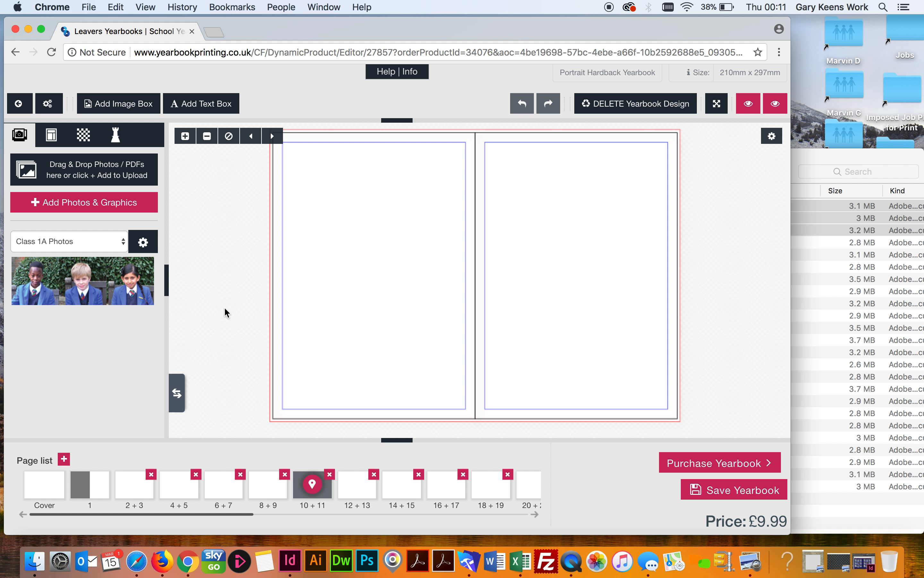
Save the yearbook, rename the project 'Demonstration Yearbook', and continue designing it
click(737, 495)
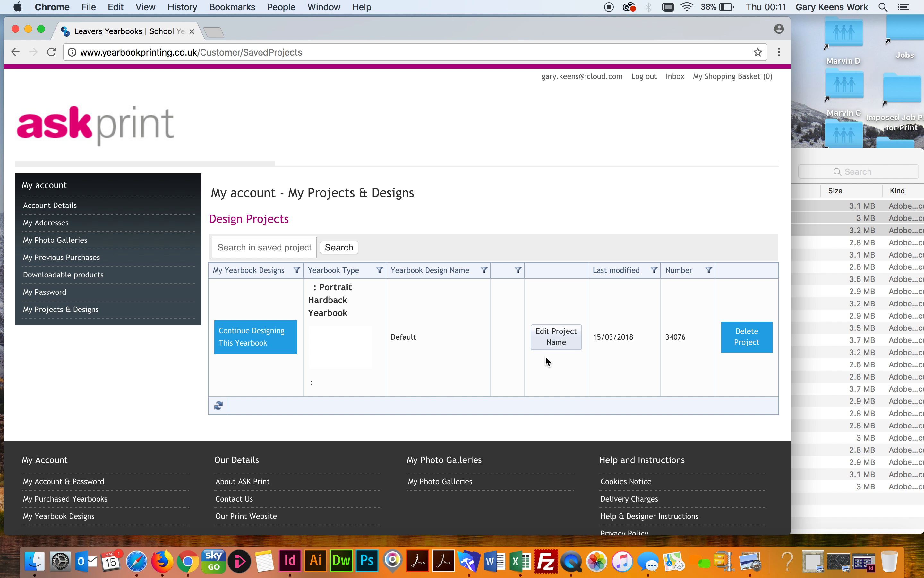
click(557, 340)
drag(440, 331, 389, 328)
text(De)
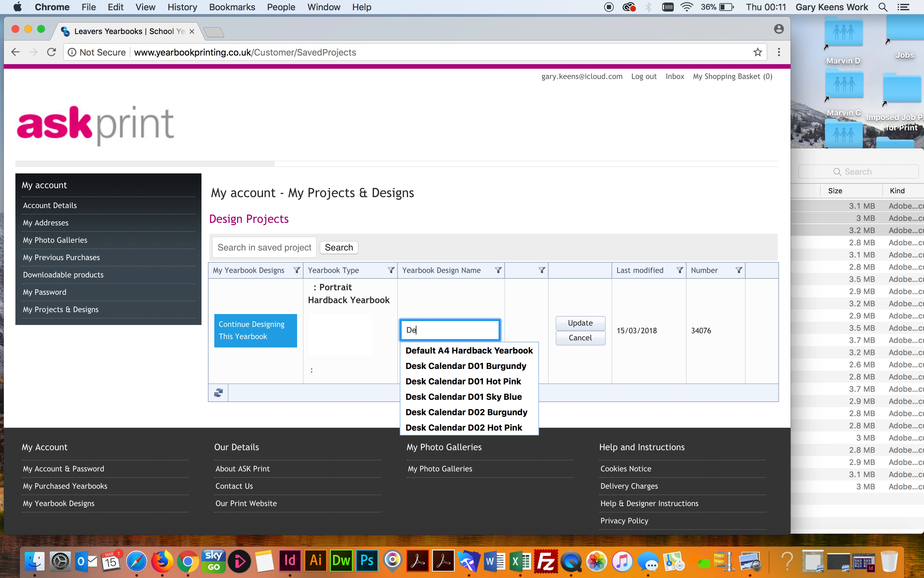
text(monstratio)
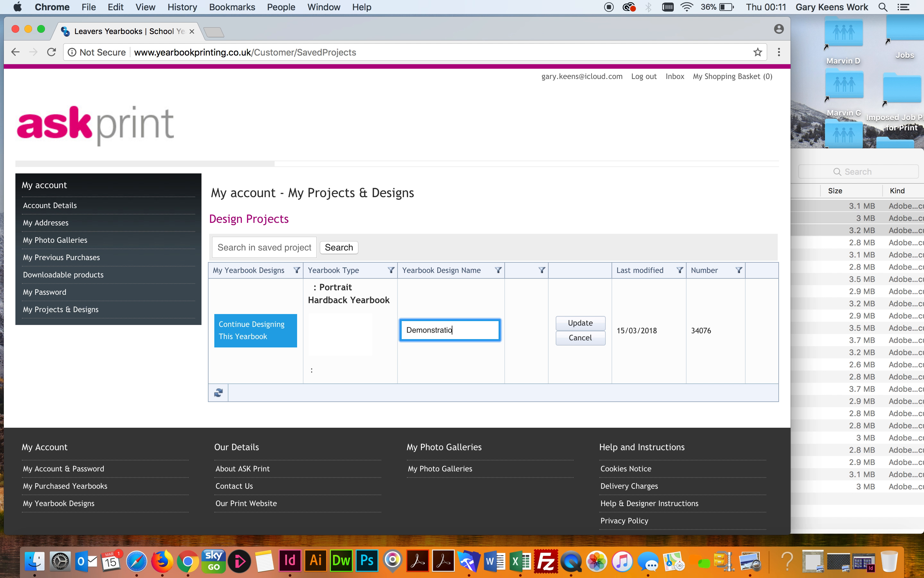
text(n Yearbook)
click(578, 325)
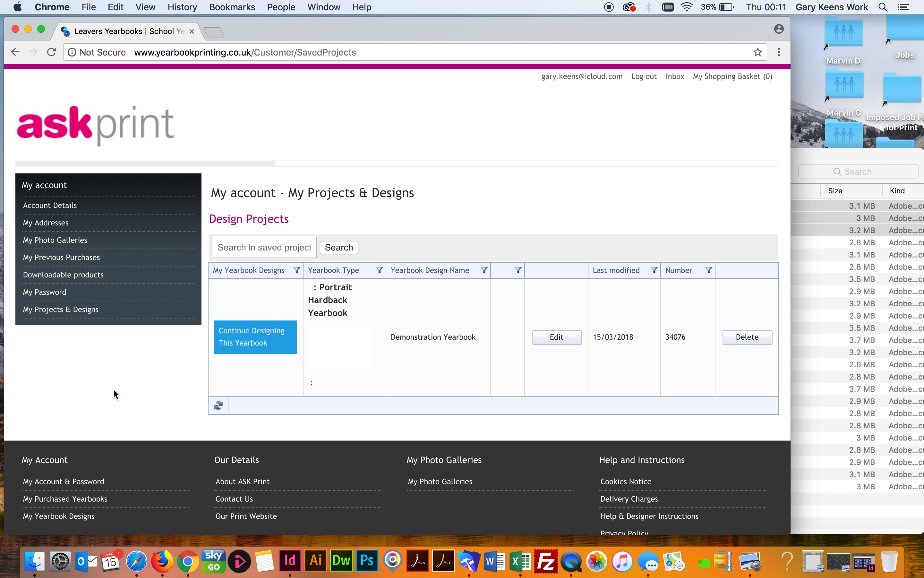
click(247, 337)
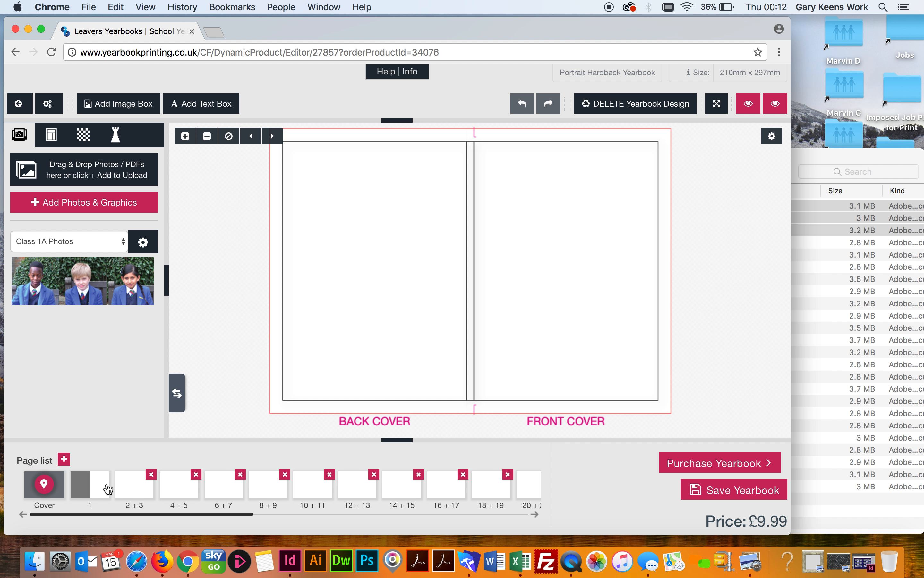
Show blank page 1 alongside the Triple : Blue + Burgundy + White page layouts
click(106, 490)
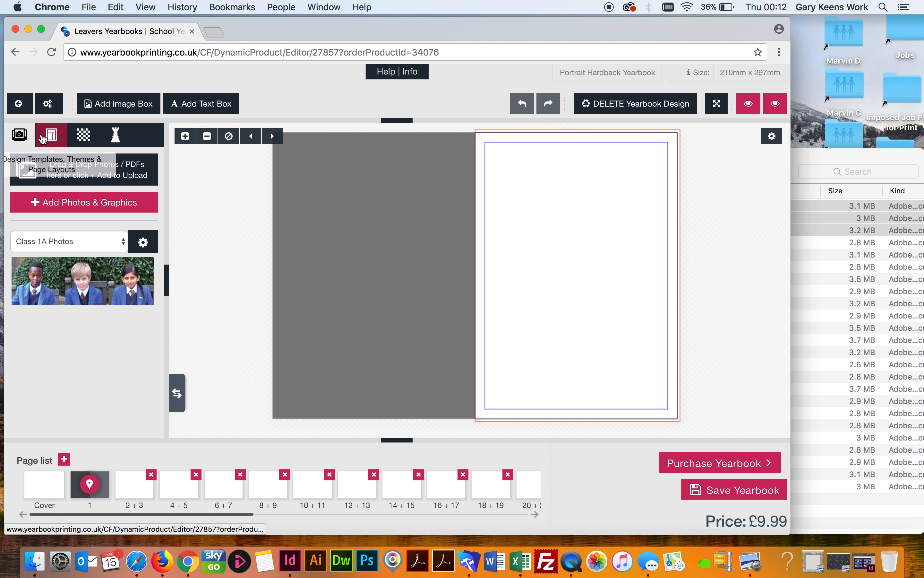
click(53, 136)
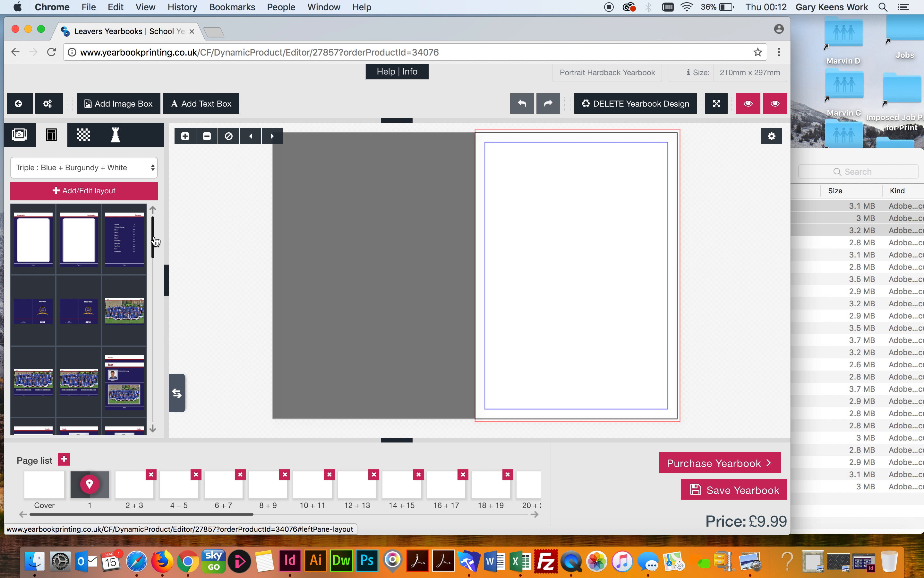
Widen the layout list and apply the navy Contents layout to page 1
scroll(156, 241, down, 10)
scroll(158, 223, up, 10)
drag(167, 251, 296, 244)
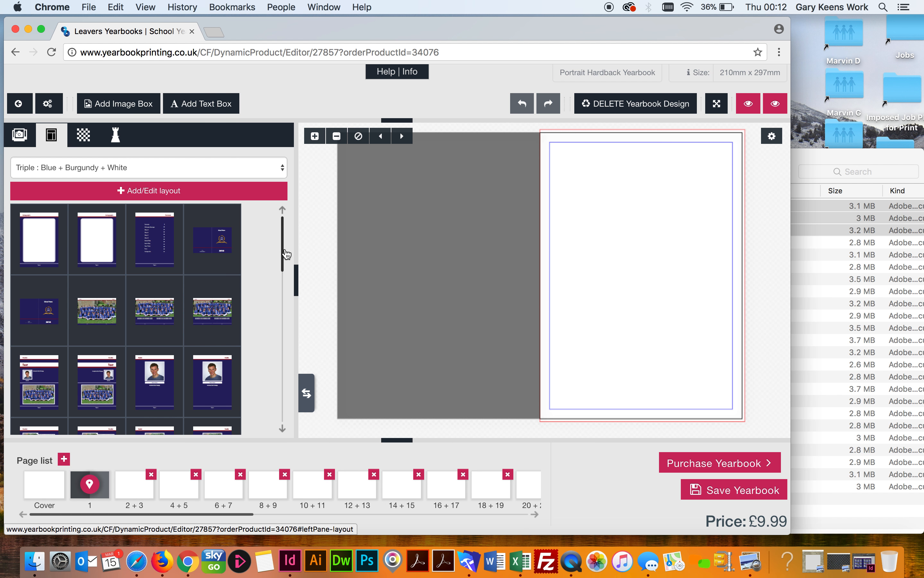
drag(282, 249, 272, 200)
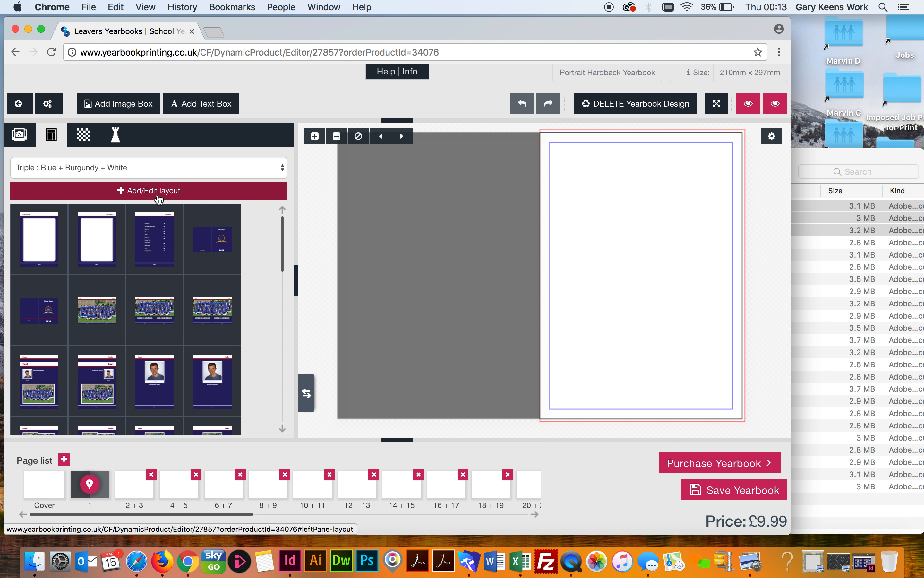
drag(155, 237, 657, 260)
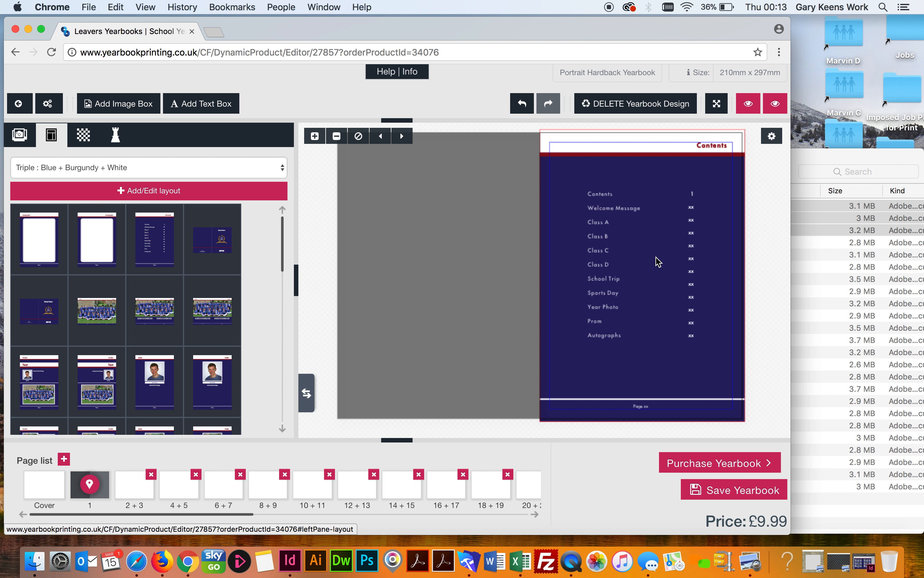
Apply the teacher profile layout to pages 2 and 3
click(138, 490)
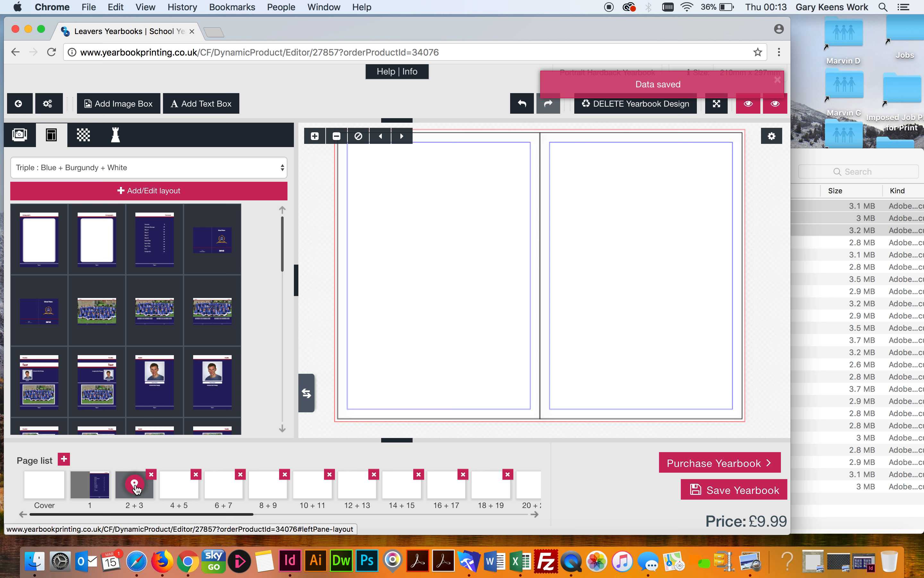
drag(158, 382, 453, 239)
drag(213, 372, 629, 309)
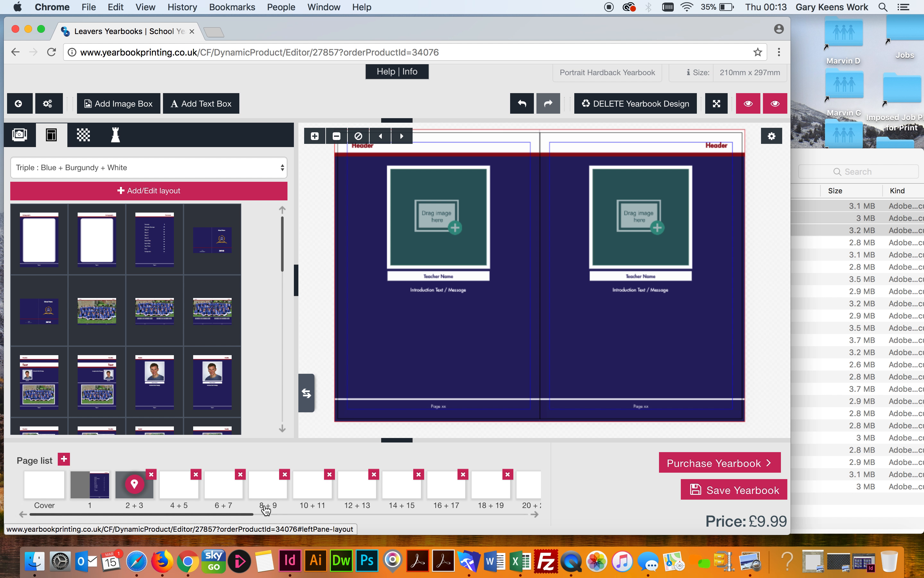
Give pages 8 and 9 each the navy 16-photo grid layout
click(268, 492)
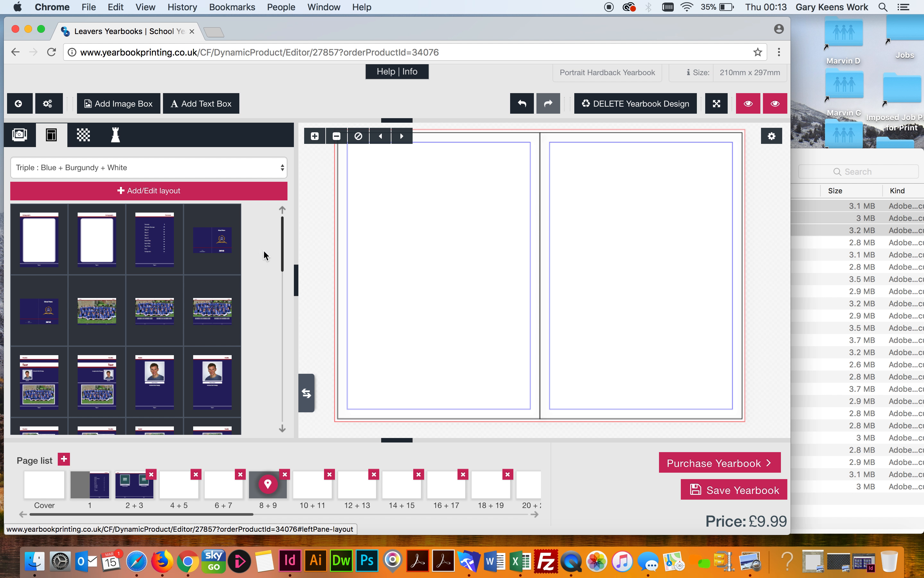
scroll(150, 369, down, 1)
scroll(151, 369, down, 5)
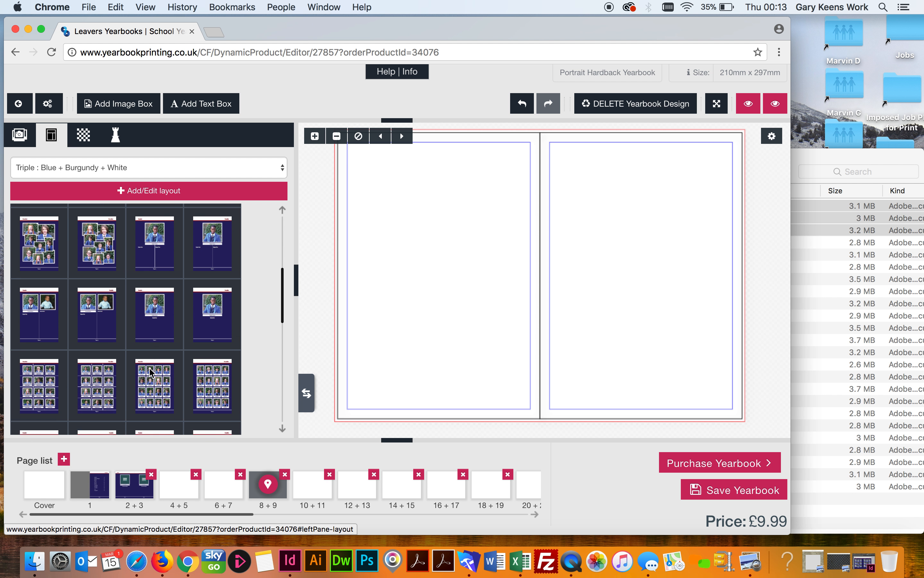
scroll(151, 369, up, 1)
scroll(165, 382, down, 2)
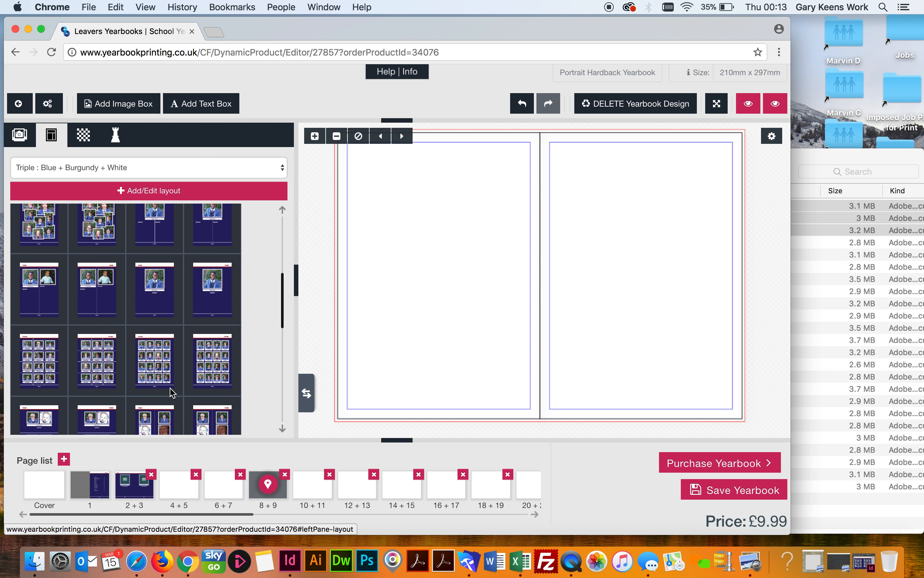
drag(157, 355, 390, 290)
drag(220, 351, 587, 264)
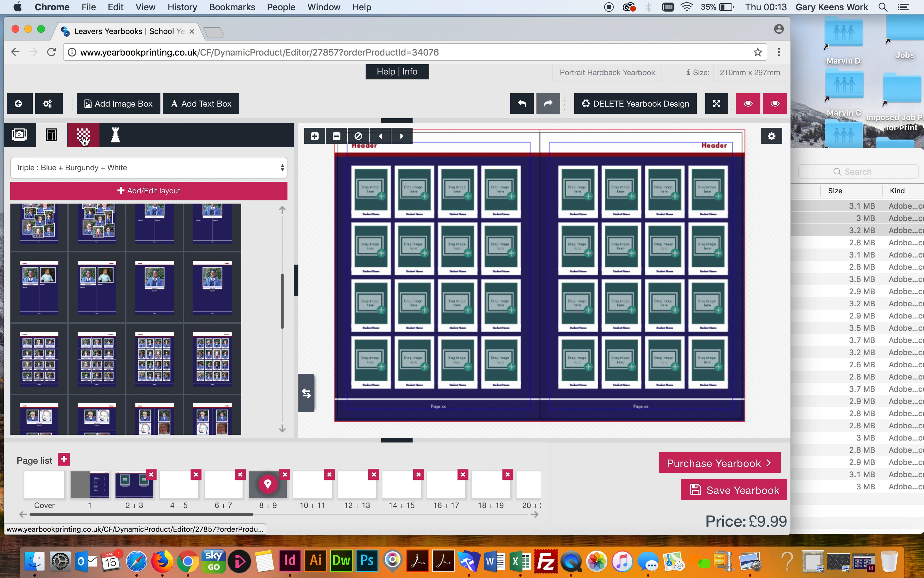
click(82, 138)
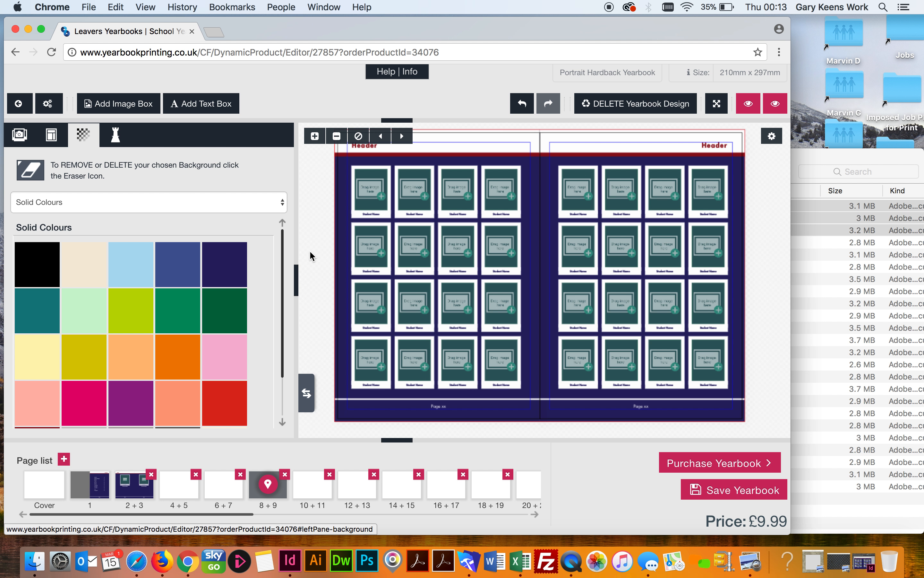
Open the Help | Info menu with font, background and theme-layout downloads plus account links
drag(283, 287, 283, 344)
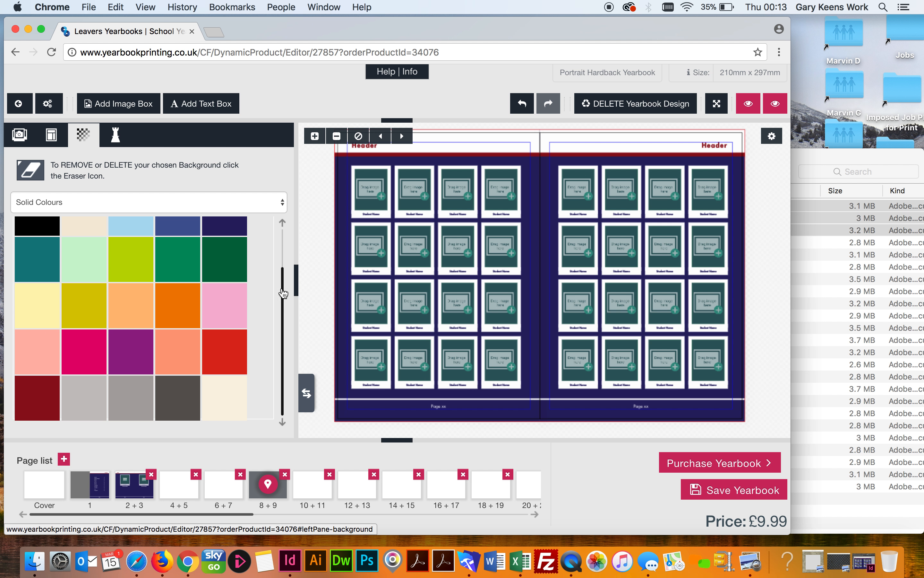
click(284, 224)
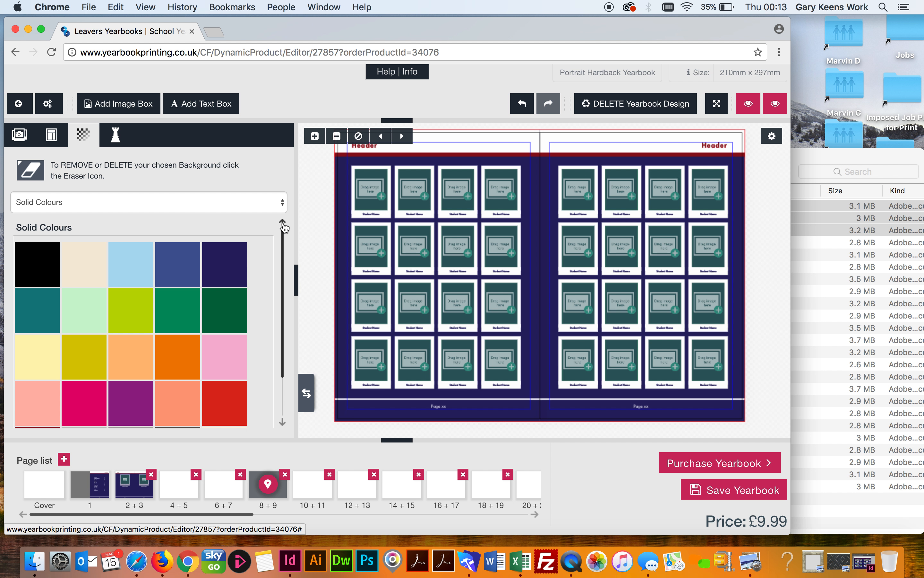
click(401, 73)
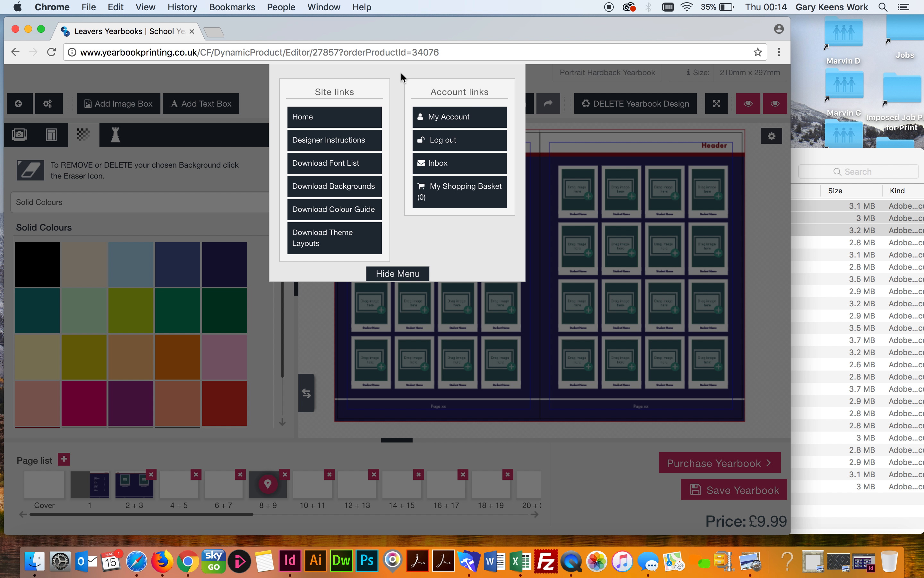
Download the Colour Guide PDF into a new tab, confirming you want to leave the editor
click(335, 214)
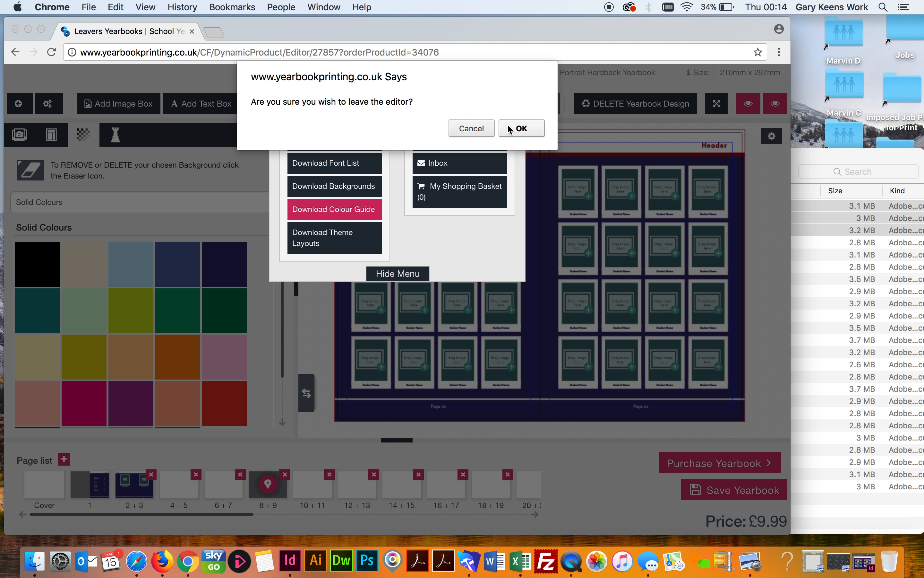
click(523, 129)
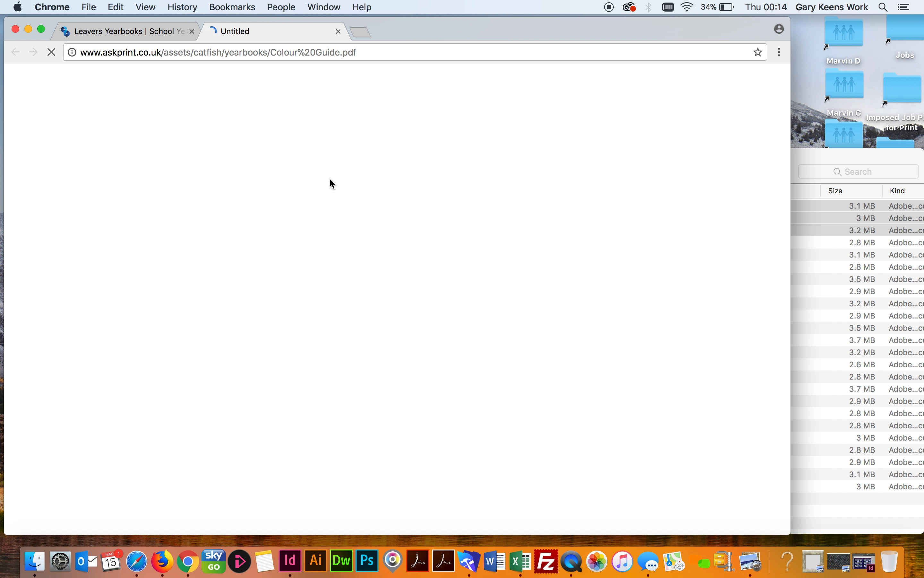
Back in the Leavers Yearbooks editor, hide the site links menu, then switch to the loaded Colour Guide.pdf tab
click(135, 31)
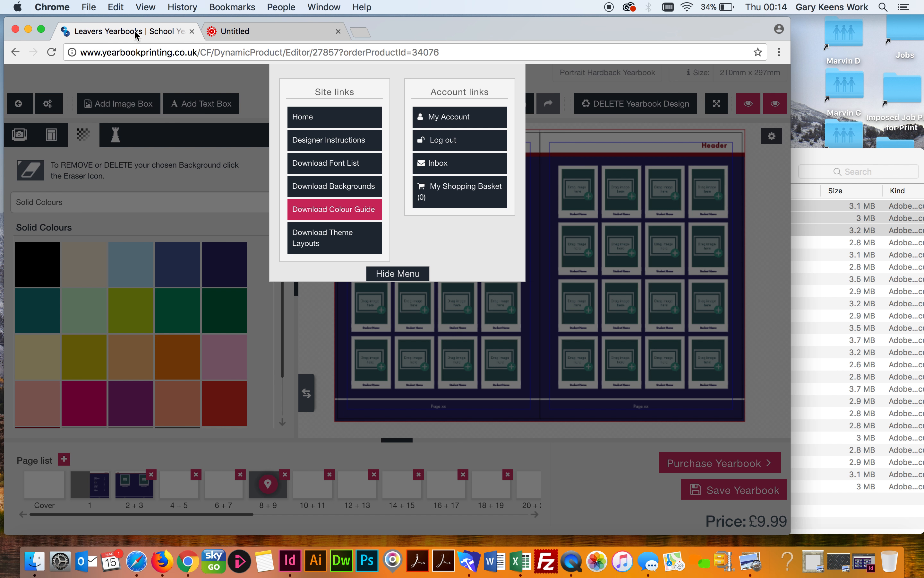
click(410, 276)
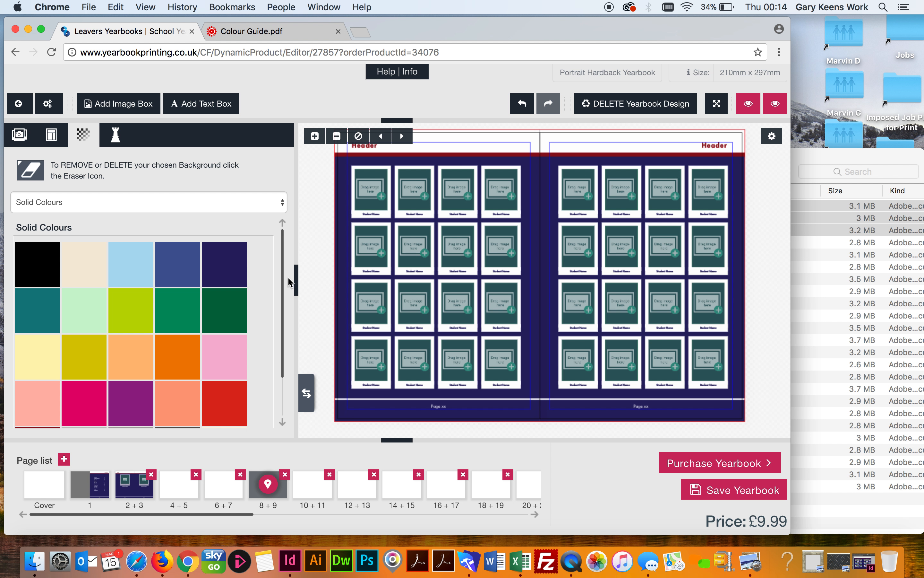
scroll(288, 365, down, 2)
drag(288, 364, 285, 242)
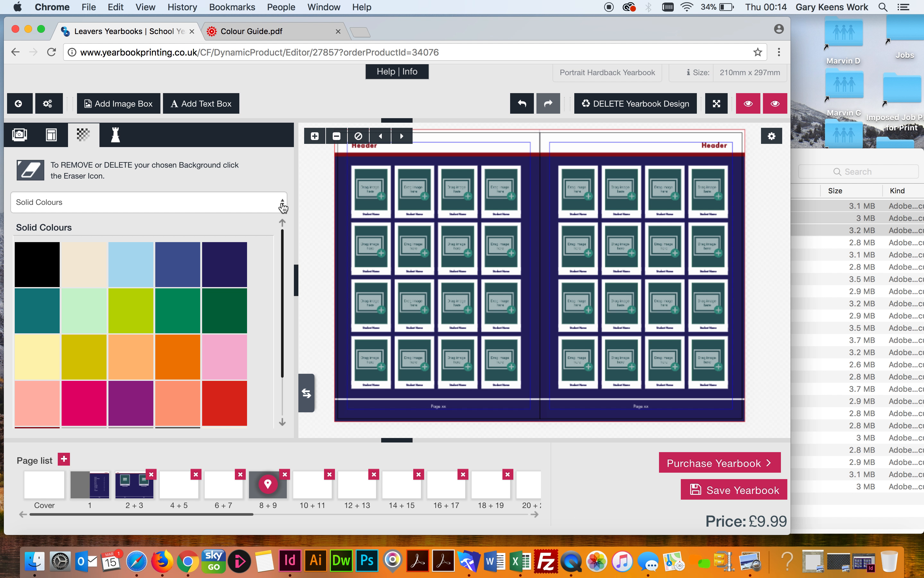
click(256, 32)
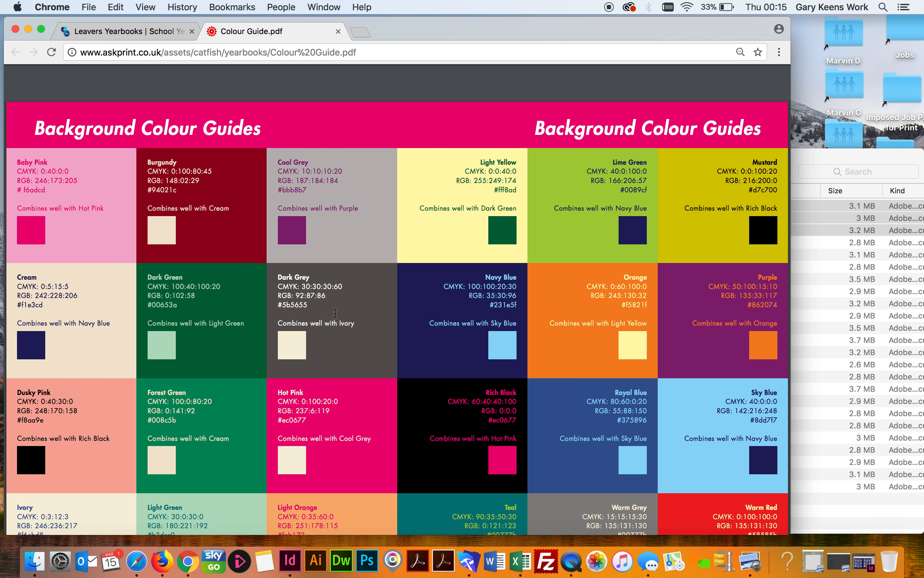
Scroll through the Colour Guide's background colour pairings, then return to the Leavers Yearbooks editor tab
scroll(336, 313, down, 5)
scroll(335, 313, up, 5)
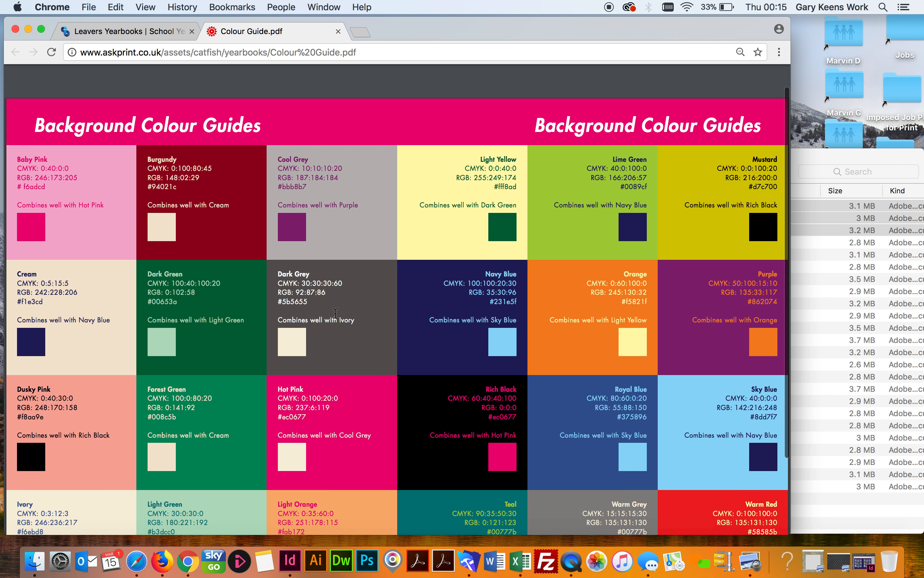
scroll(336, 313, down, 5)
scroll(335, 313, up, 5)
scroll(336, 314, down, 5)
scroll(336, 313, up, 5)
scroll(335, 313, down, 5)
scroll(336, 313, up, 5)
scroll(336, 313, down, 5)
scroll(335, 313, up, 5)
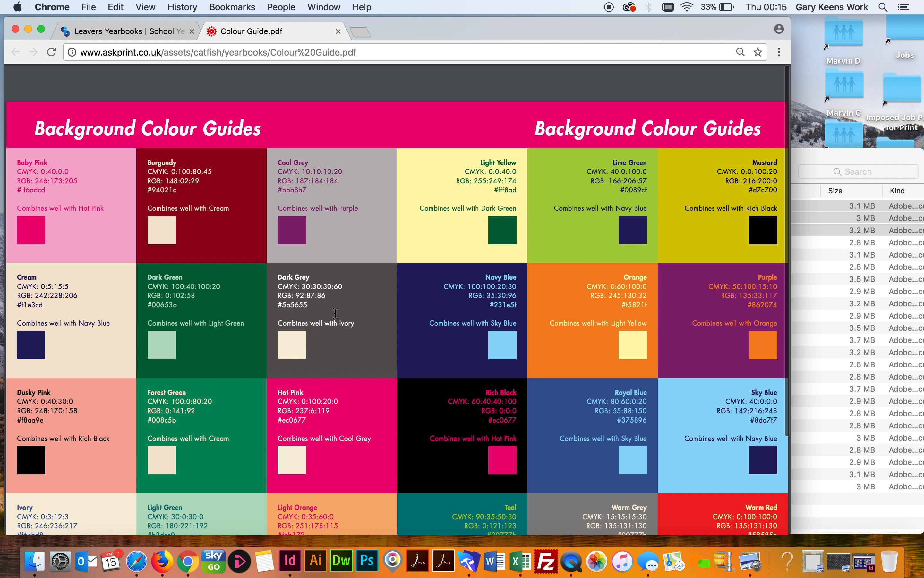
scroll(336, 313, down, 5)
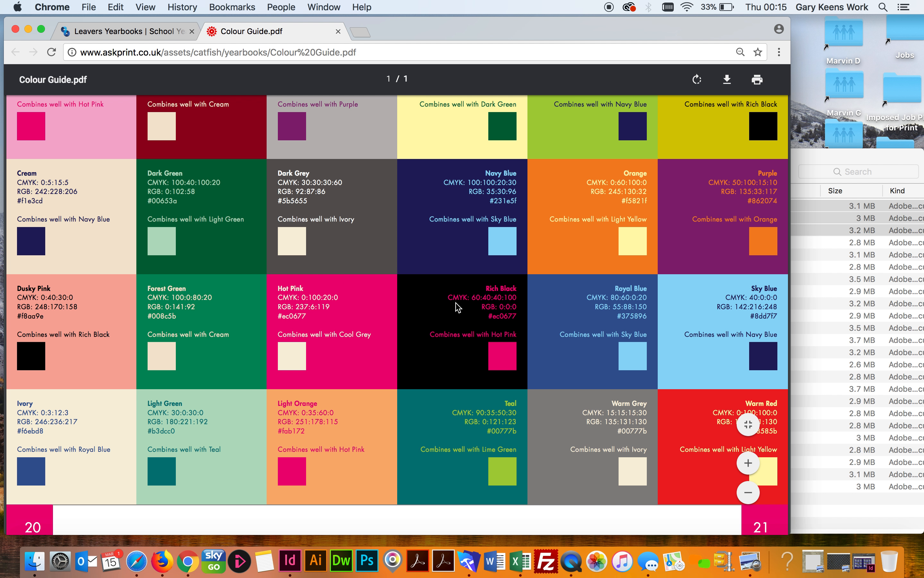
click(119, 34)
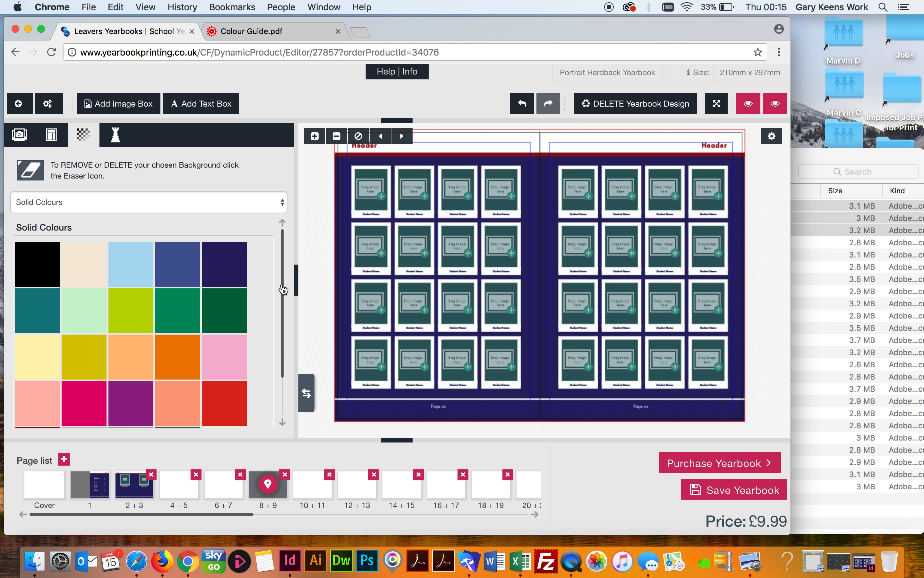
Give page 8 a purple background and page 9 a pink one, then select the right-page header strip
drag(283, 289, 283, 371)
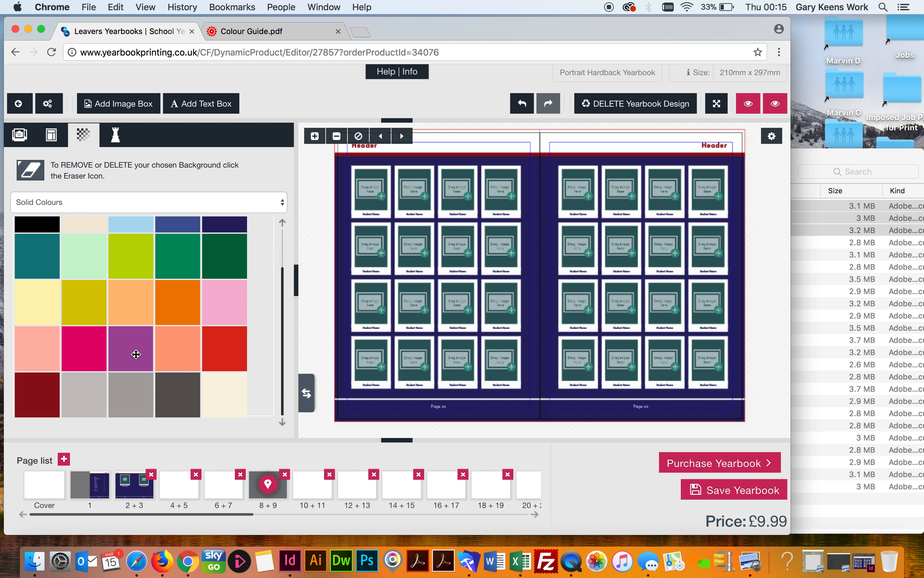
drag(134, 352, 395, 303)
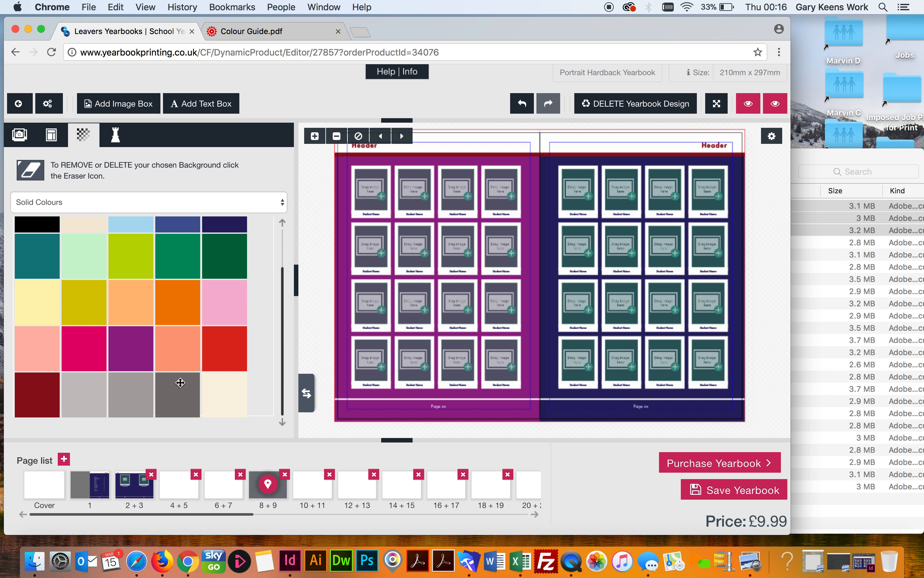
drag(85, 350, 634, 278)
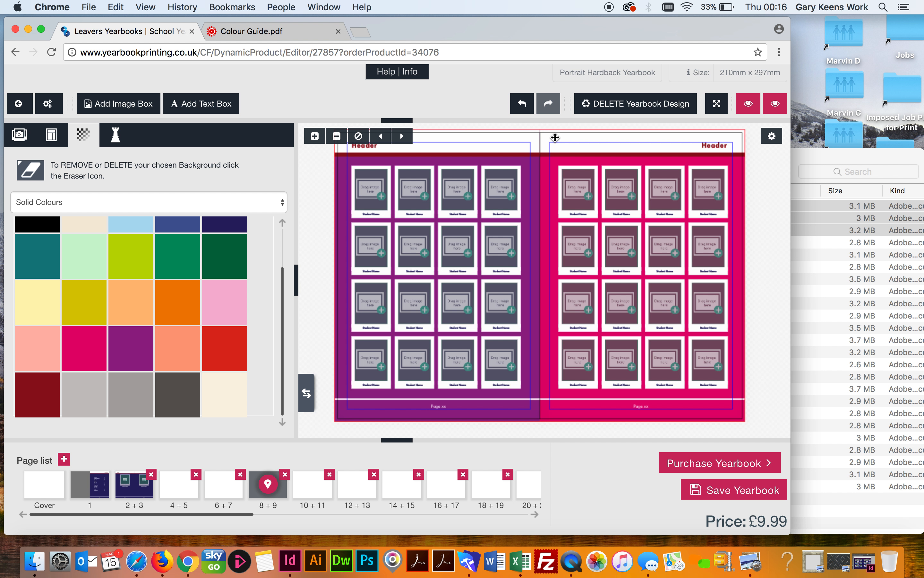
click(555, 137)
click(545, 138)
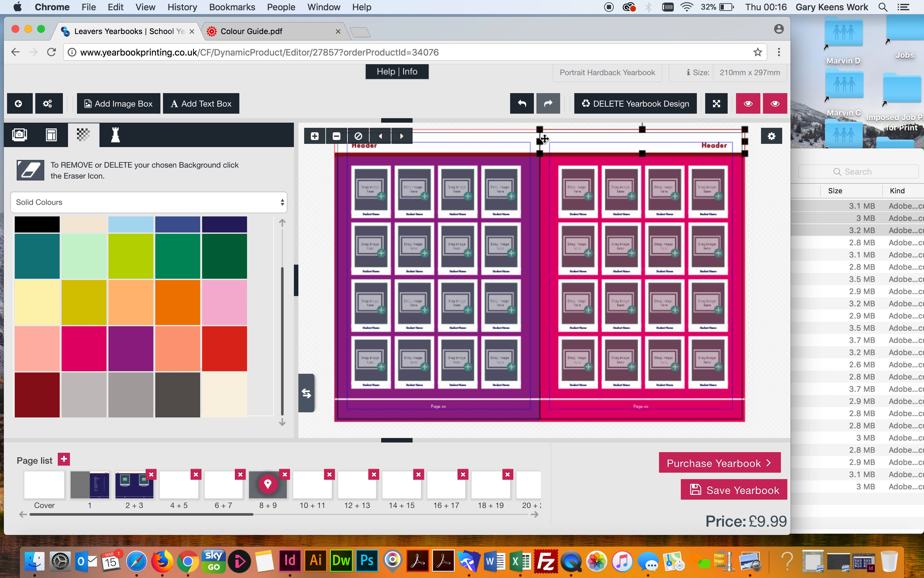
Delete the right page's header strip, header band, Header text box and Page xx footer, confirming each deletion
key(Delete)
click(426, 345)
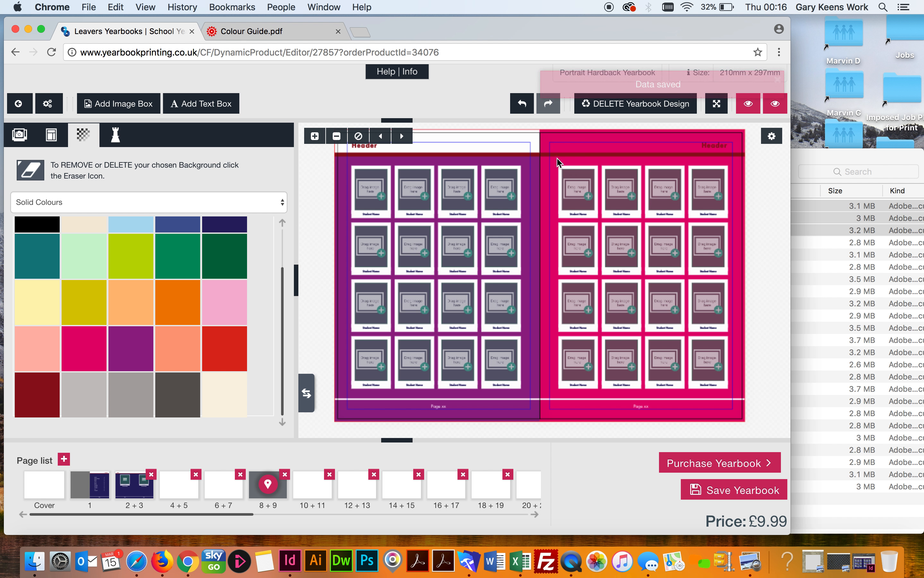
click(557, 154)
key(Delete)
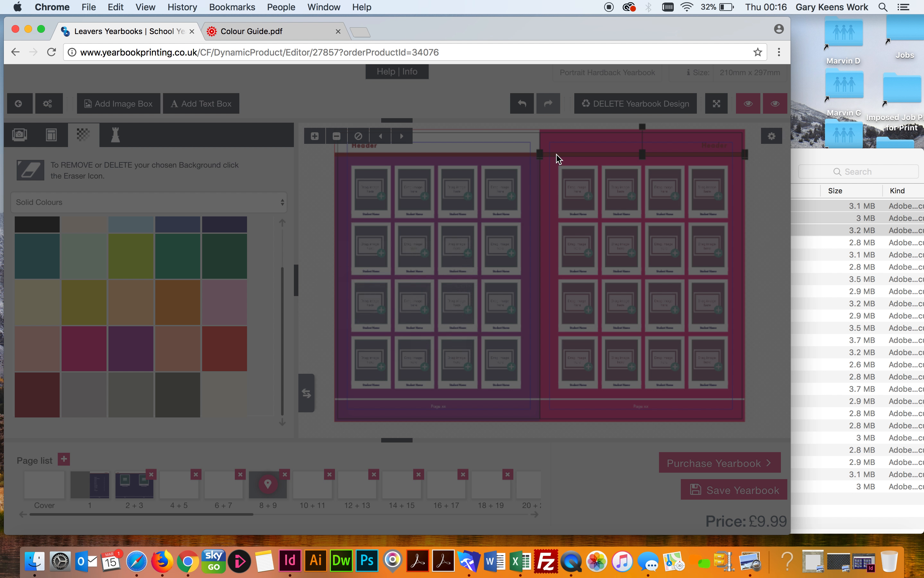
key(Return)
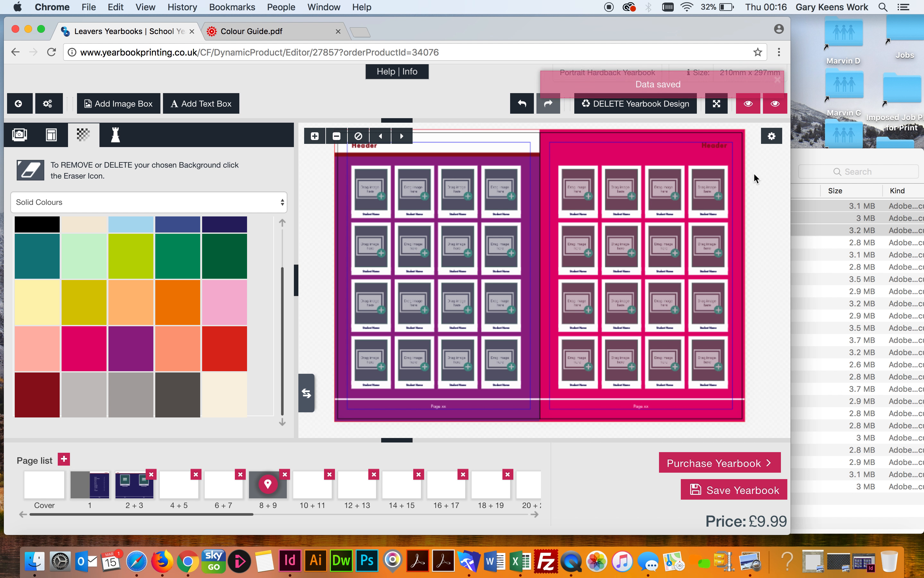
click(711, 144)
key(Delete)
key(Return)
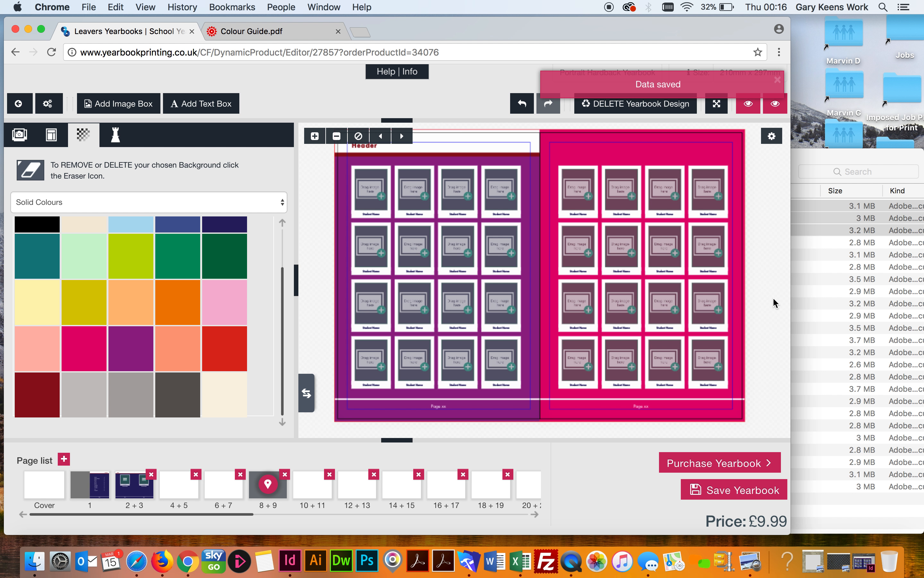
click(637, 408)
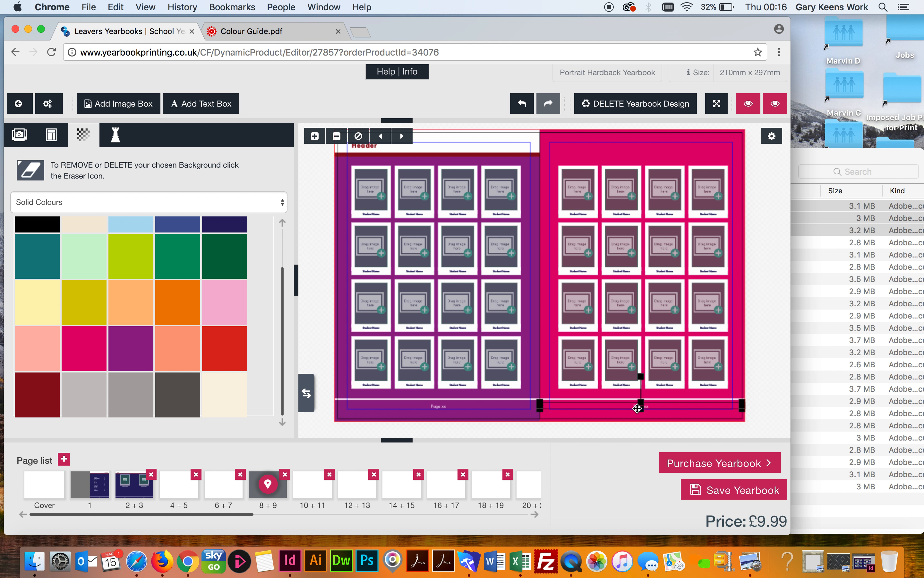
key(Delete)
key(Return)
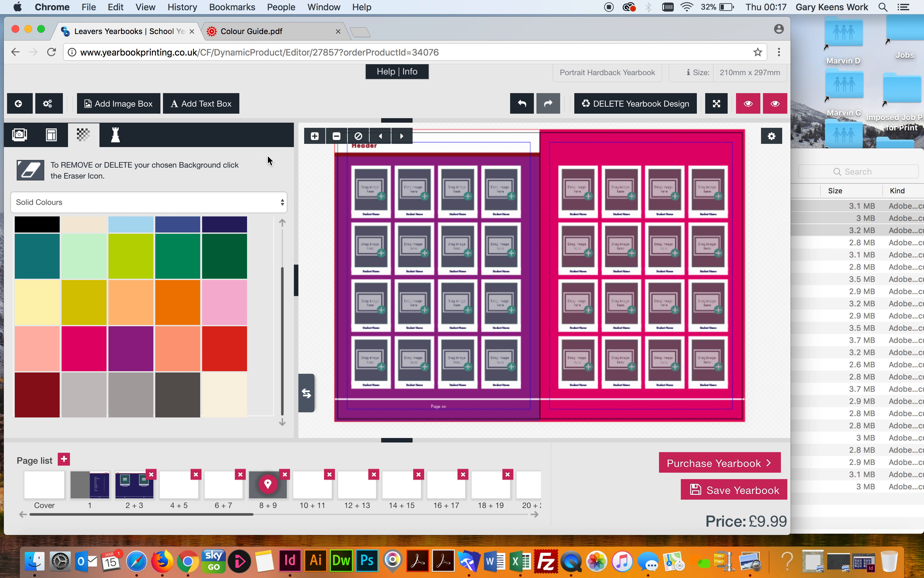
Save the right-page design as a new reusable layout, then open blank spread 18 + 19
click(52, 138)
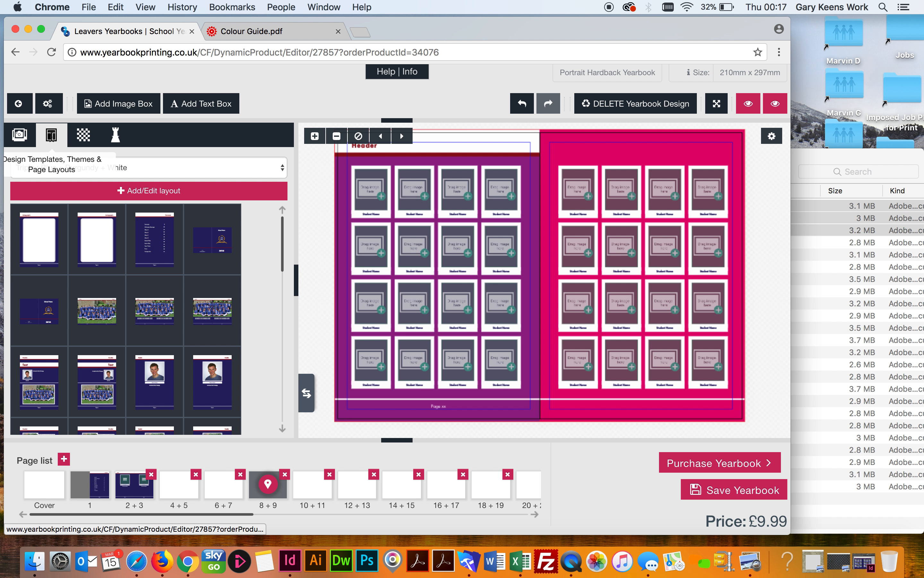
click(147, 191)
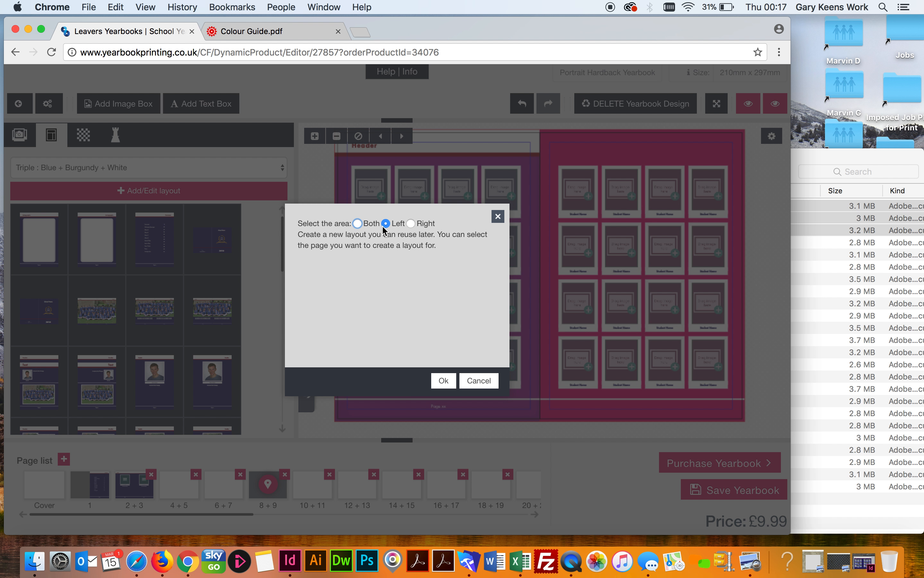
click(411, 224)
click(444, 381)
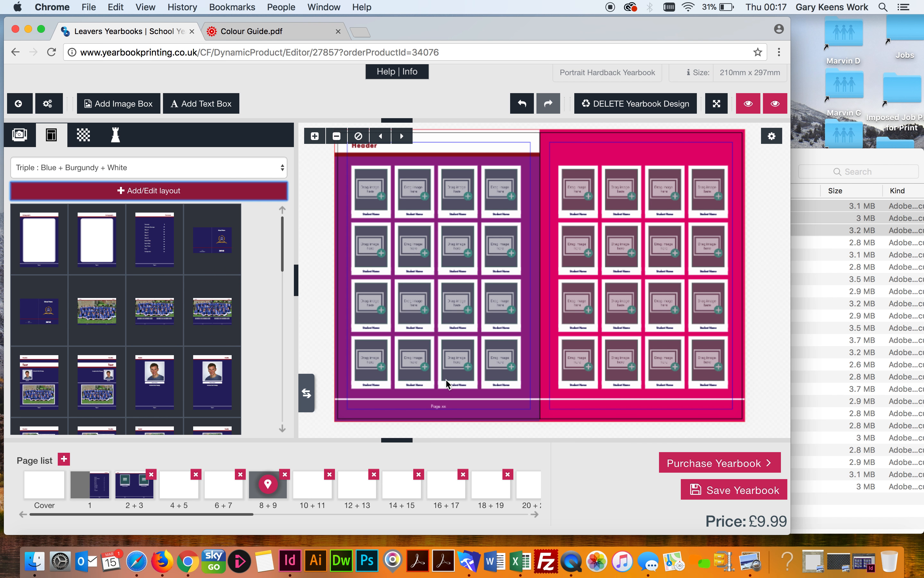
click(488, 492)
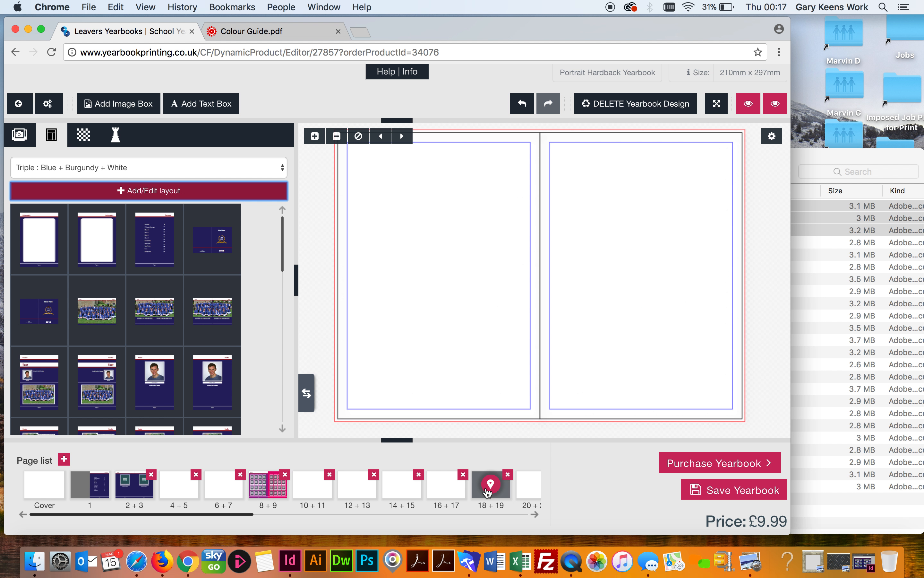
From My Layout Design Themes, apply the saved pink photo-grid layout to page 19 and both pages of 16 + 17
click(98, 167)
click(98, 178)
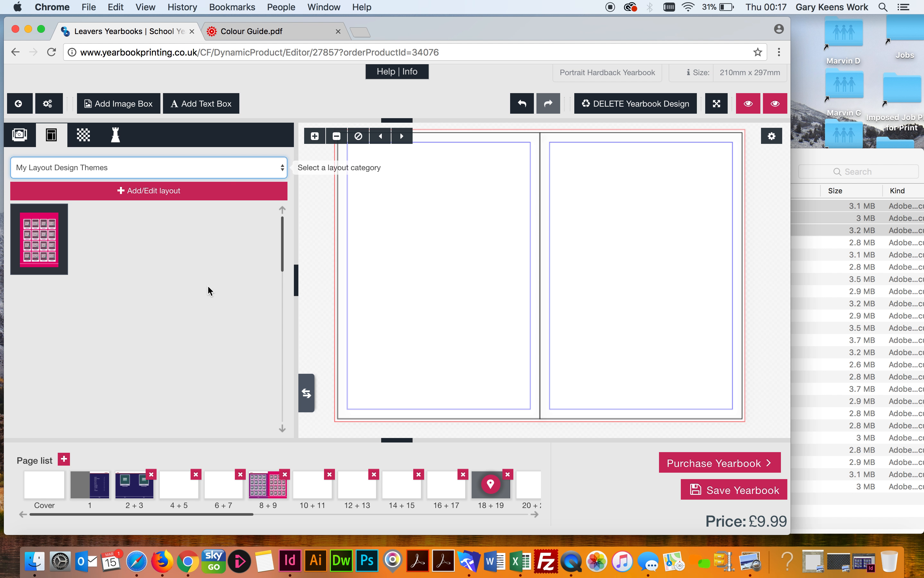
drag(44, 236, 620, 212)
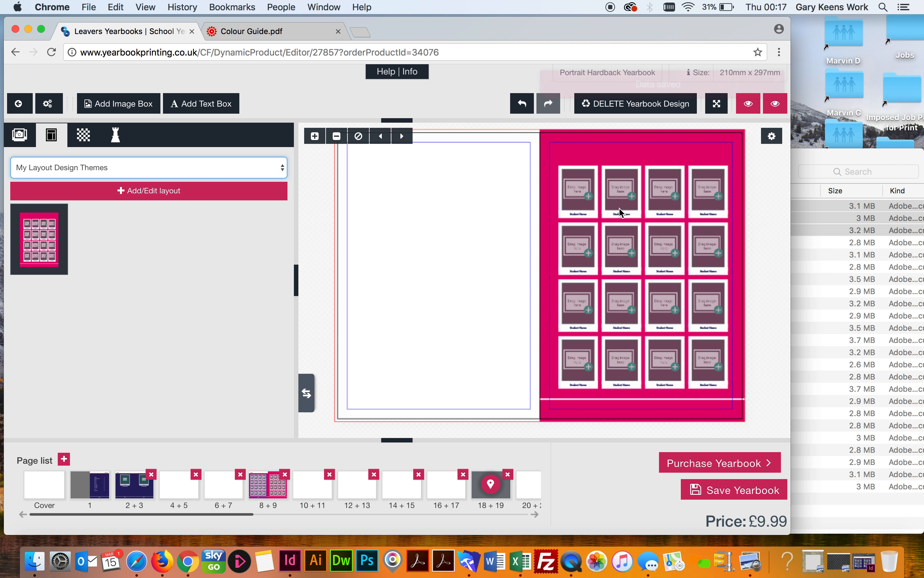
click(460, 486)
drag(38, 237, 619, 237)
drag(43, 242, 433, 245)
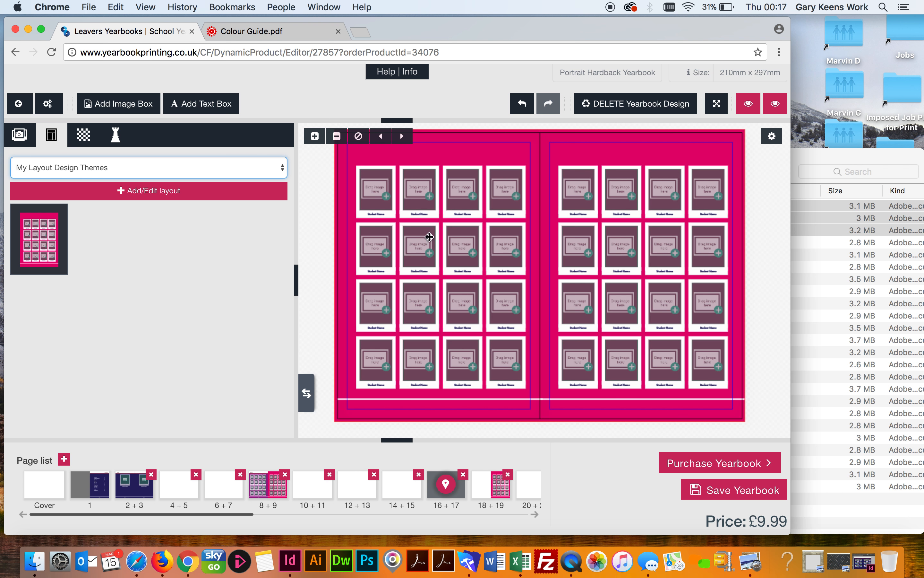
Give spread 16 + 17 a blue leather left page and tufted leather right page, then open spread 12 + 13
click(92, 140)
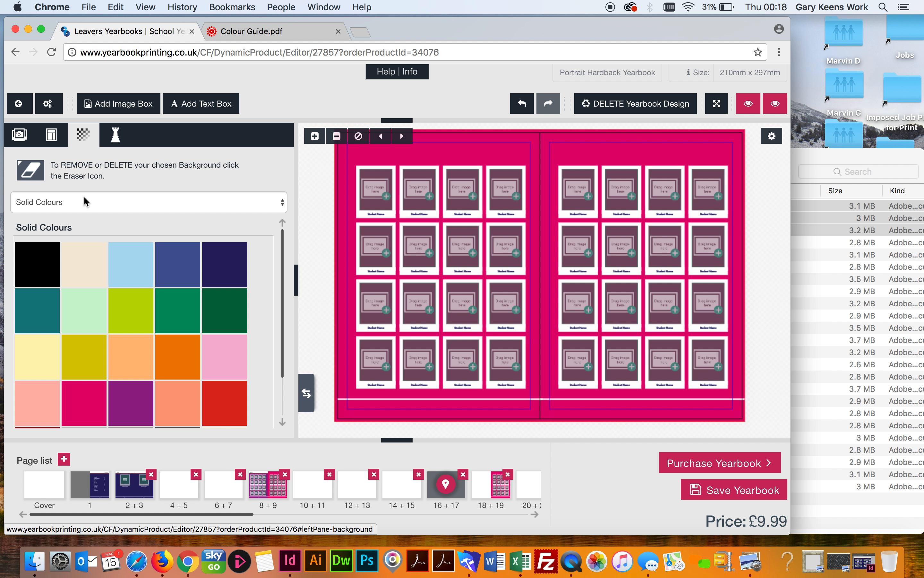
click(86, 201)
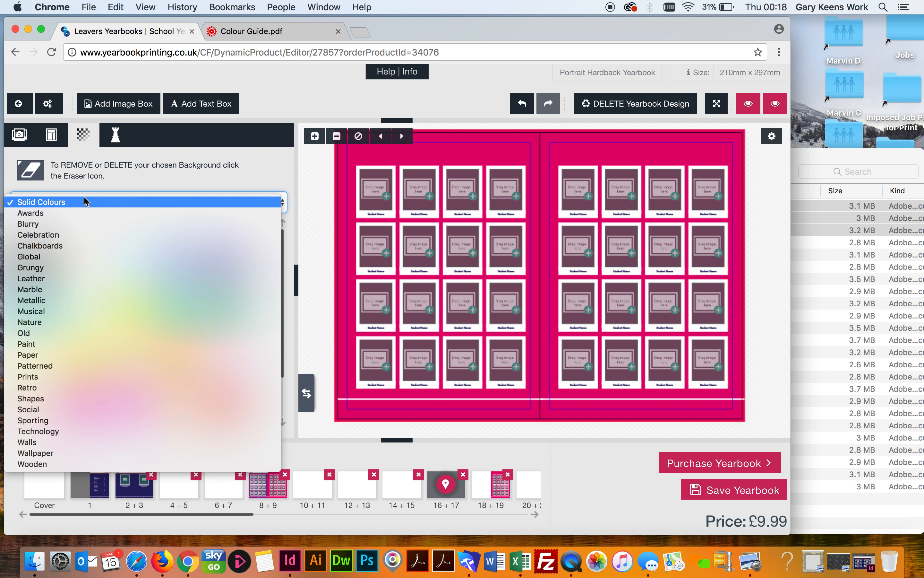
click(45, 279)
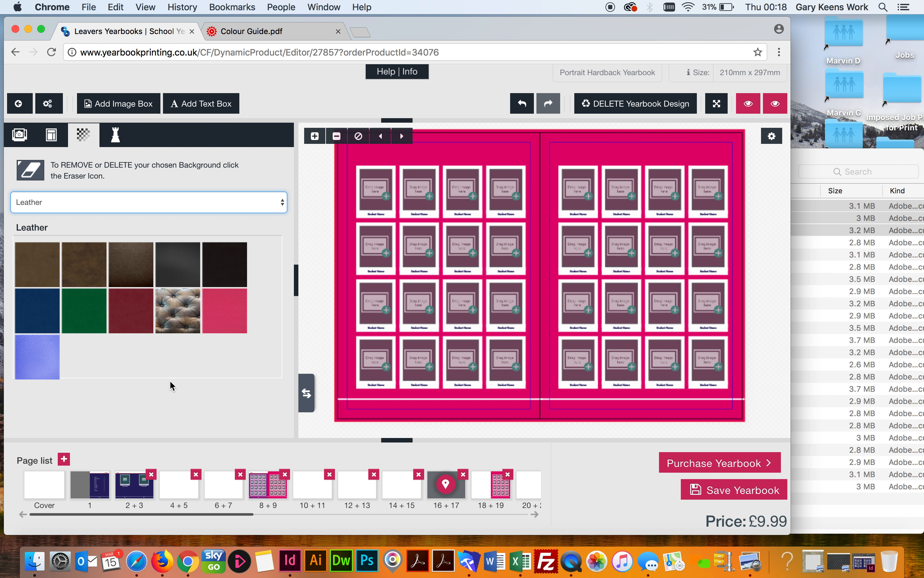
drag(36, 316, 355, 161)
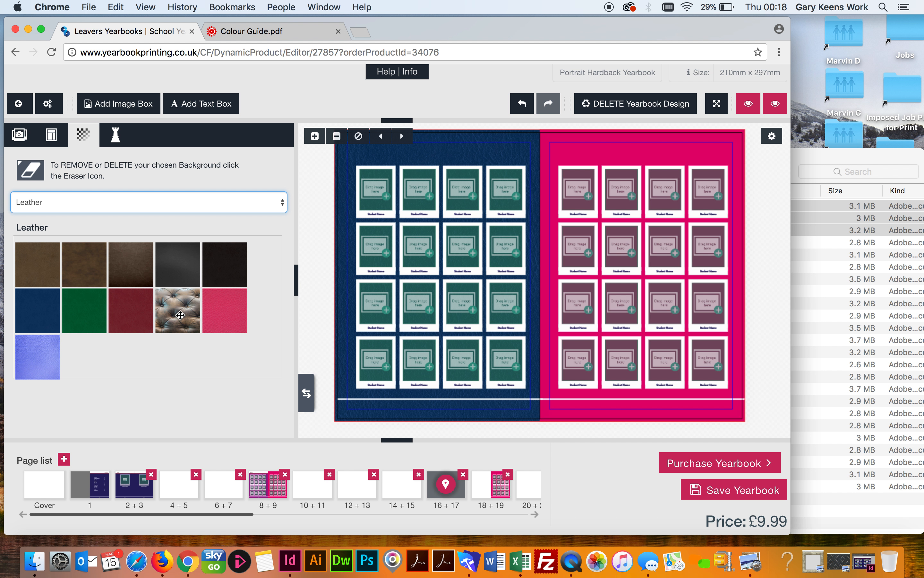
drag(180, 315, 602, 144)
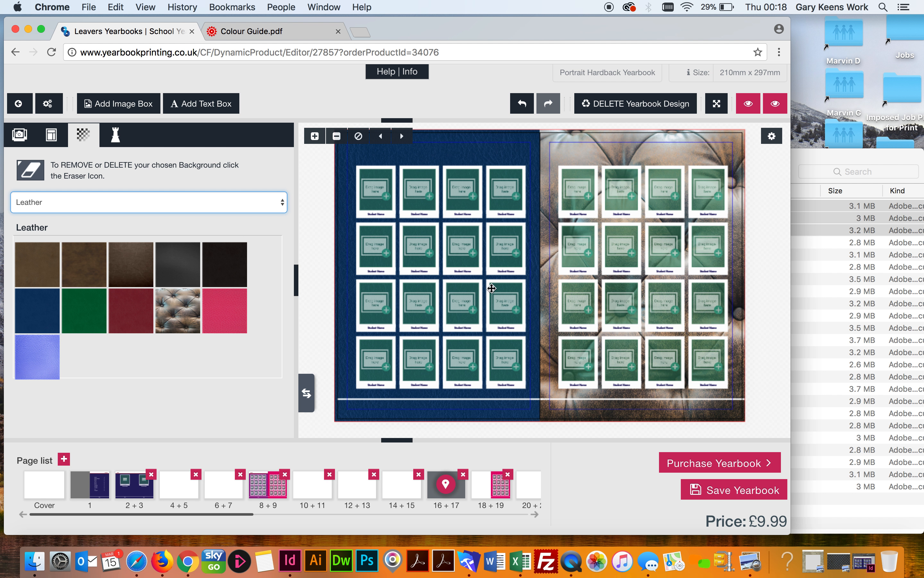
click(356, 489)
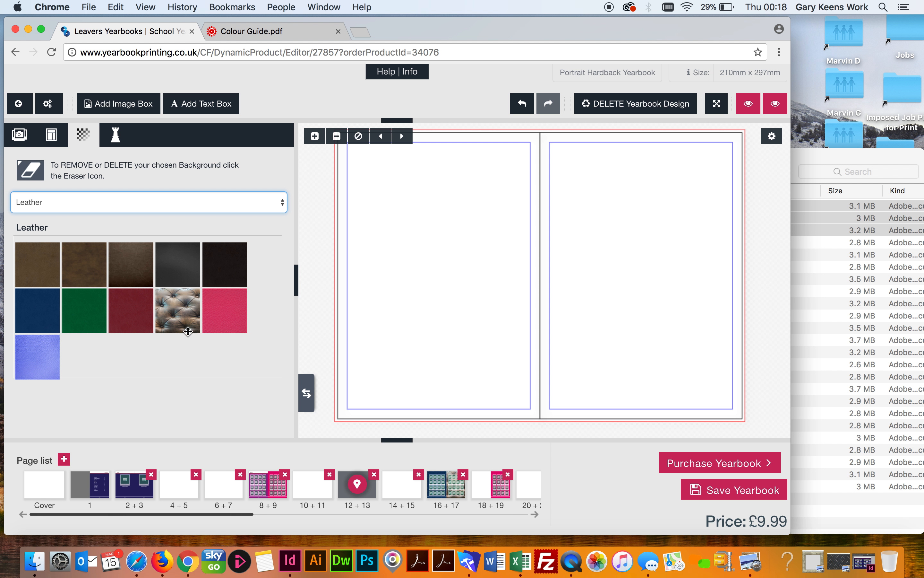
Put a tufted leather background on page 12 and open the Help | Info site links menu
drag(179, 317, 428, 253)
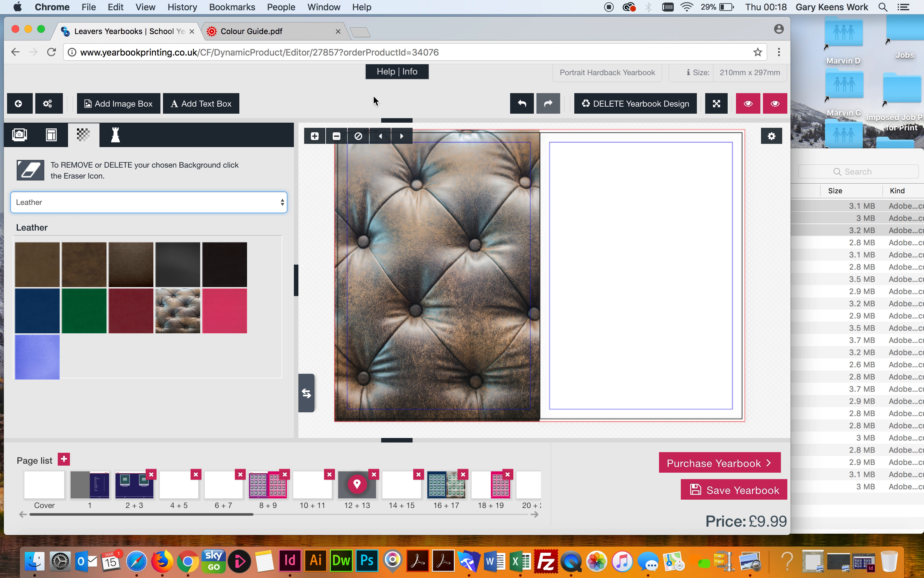
click(394, 72)
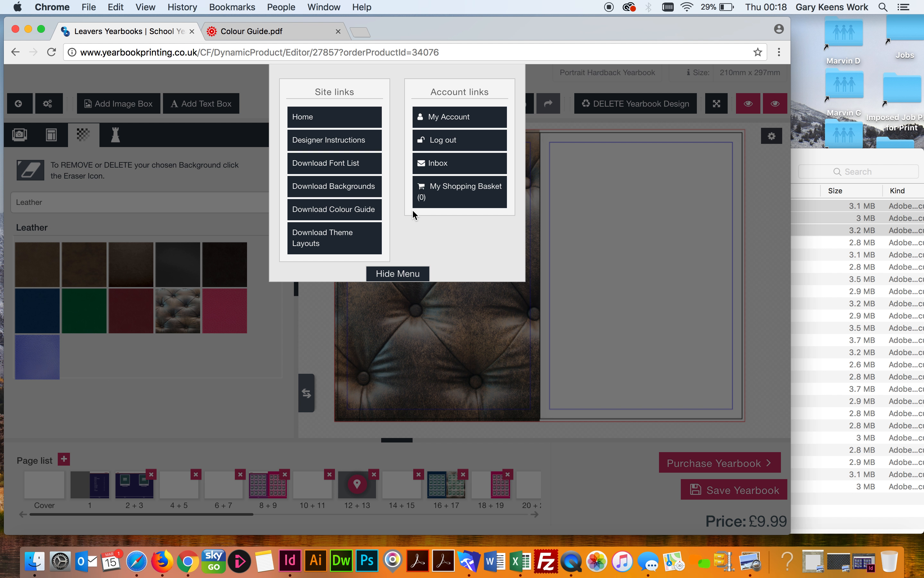
Hide the links menu and give page 13 a light marble background
click(626, 337)
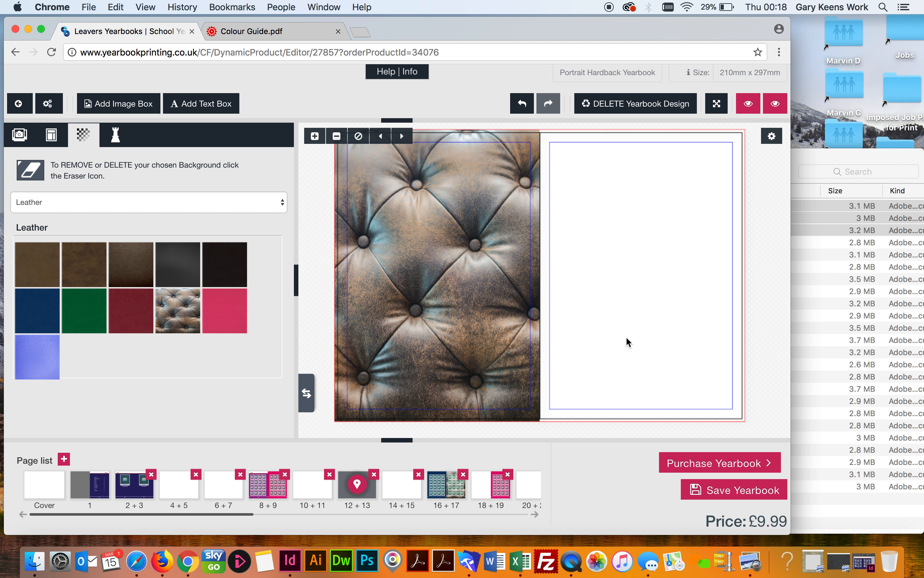
click(92, 206)
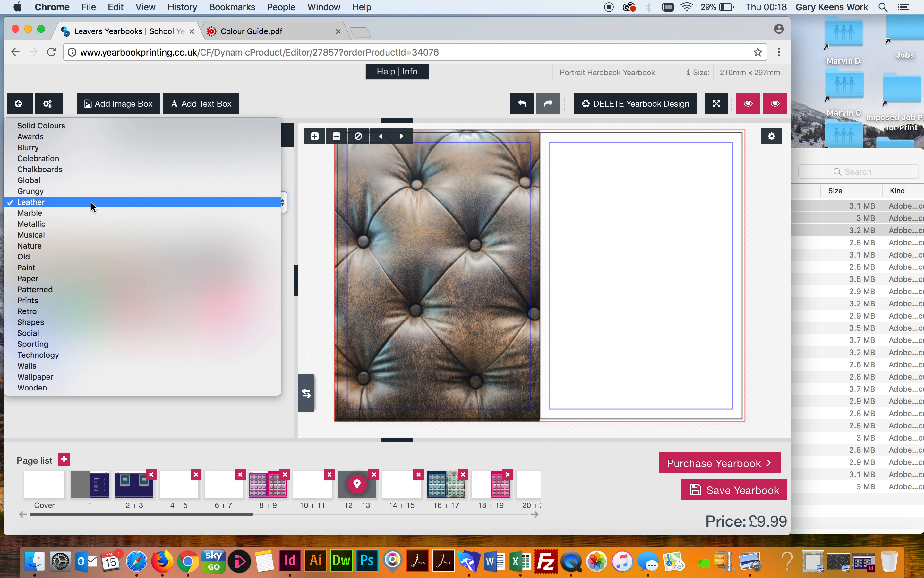
click(46, 212)
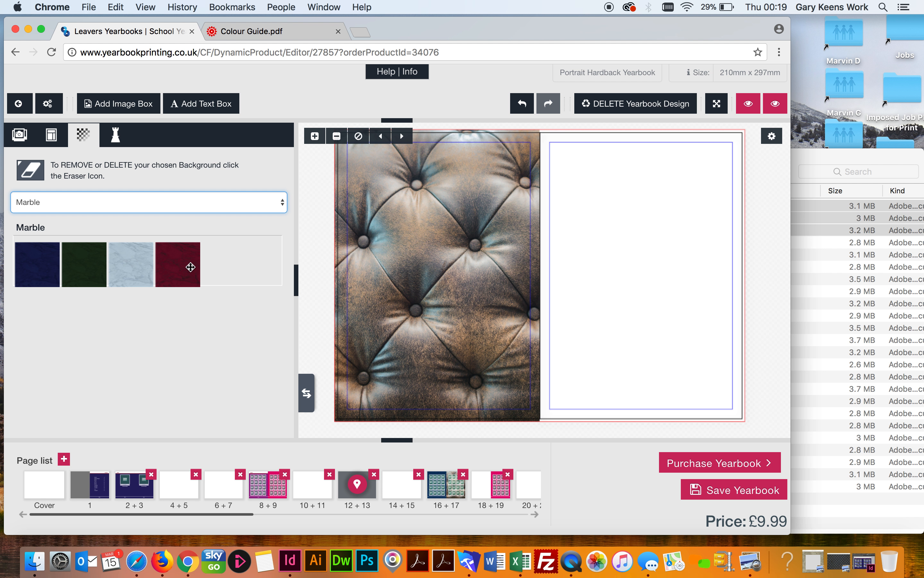
drag(119, 270, 612, 283)
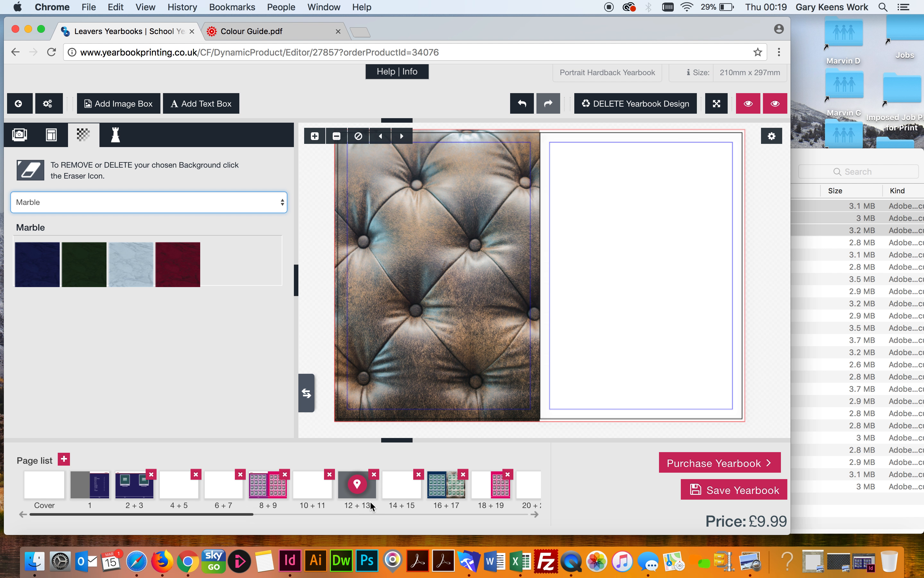
On spread 10 + 11, give page 10 a dark chalkboard background and page 11 a green chalkboard one
click(311, 489)
click(45, 203)
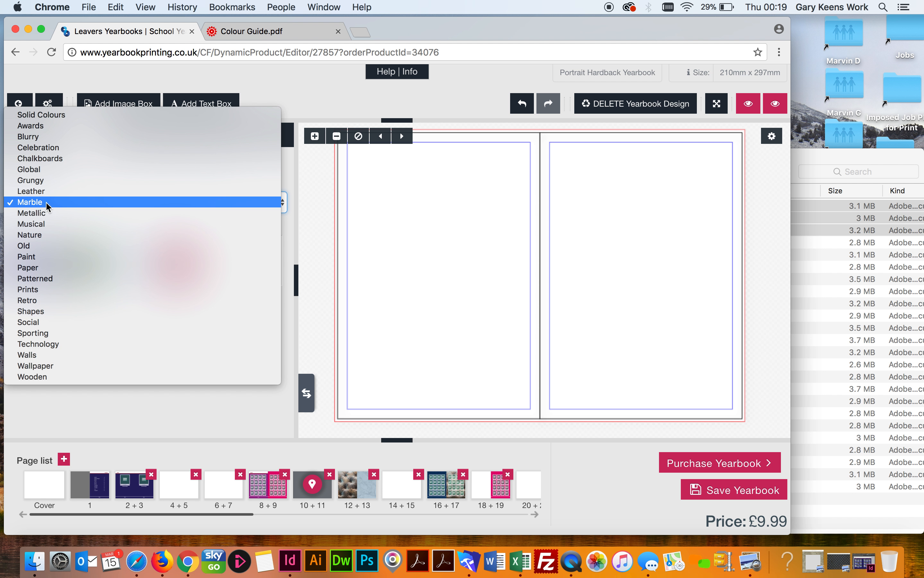
click(57, 159)
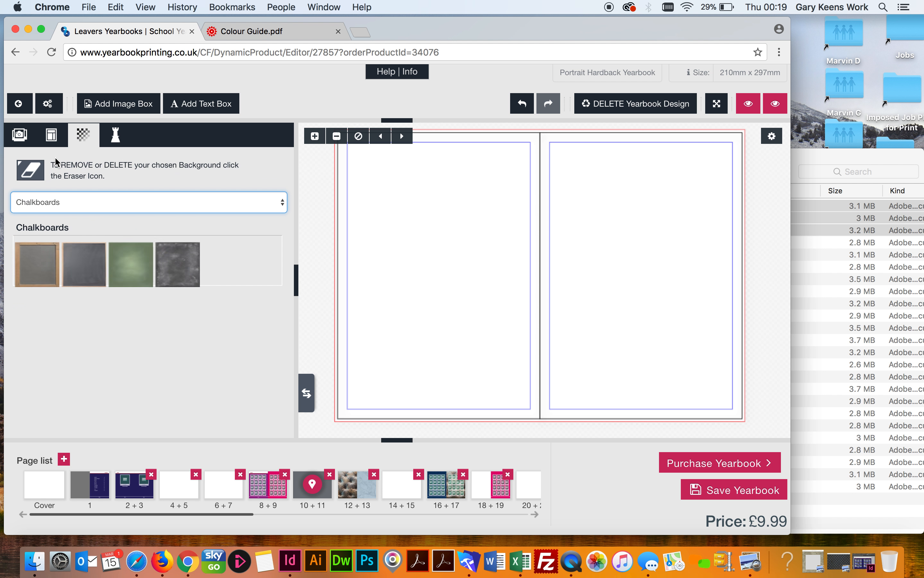
drag(180, 268, 398, 283)
drag(132, 265, 606, 237)
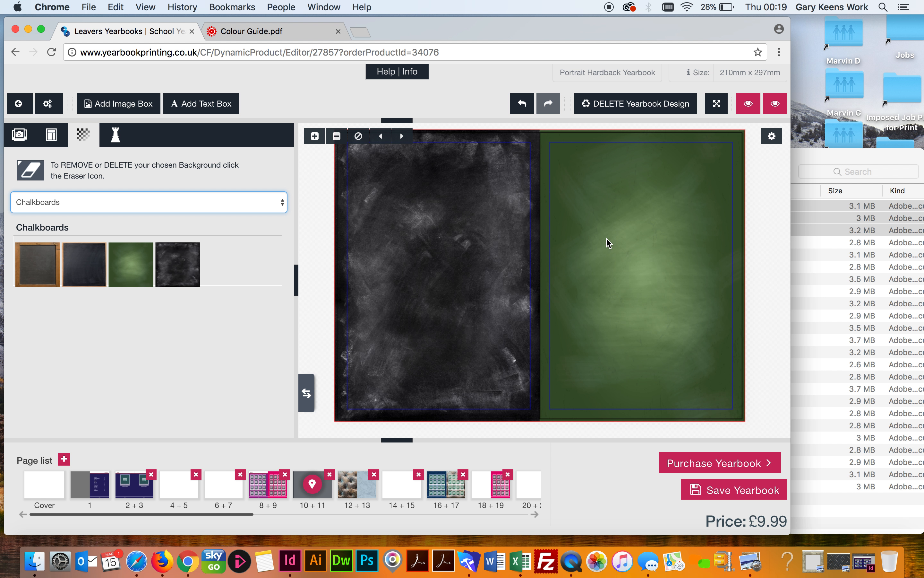
Cover the left and right pages of spread 14 + 15 with the Wooden cork board background
click(392, 491)
click(65, 201)
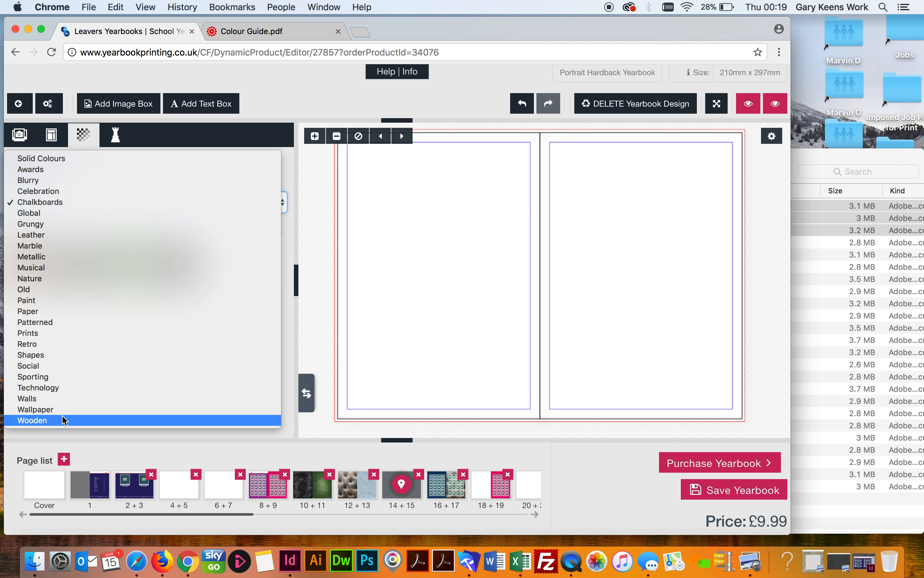
click(52, 419)
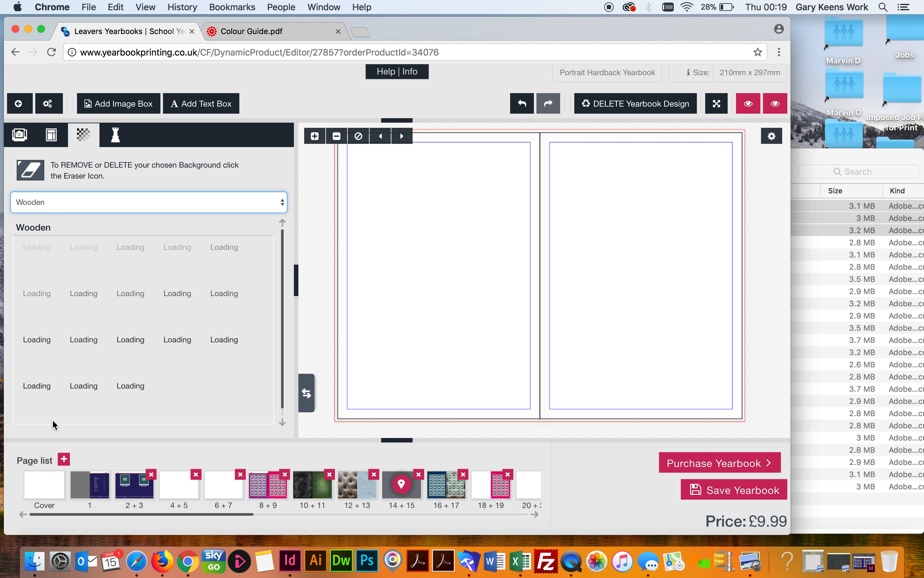
drag(227, 266, 439, 240)
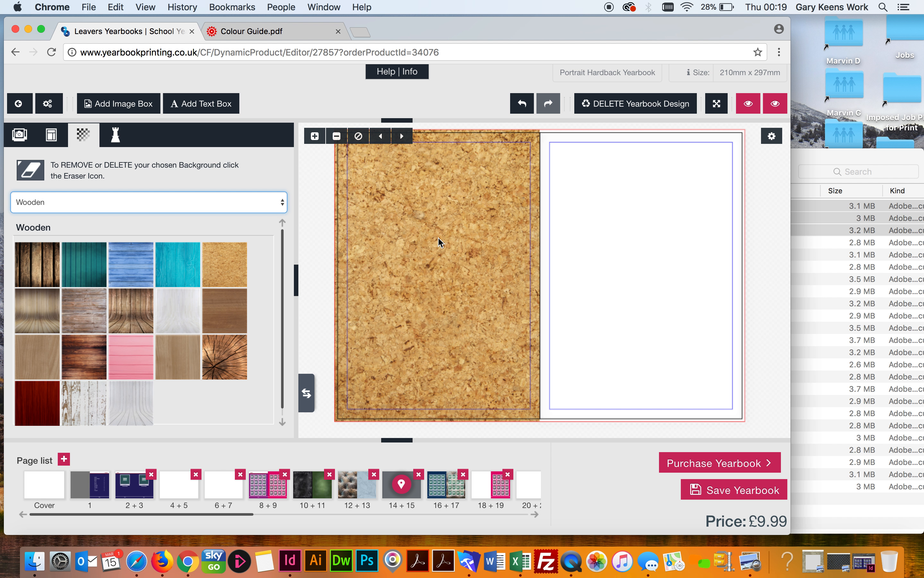
drag(229, 260, 610, 238)
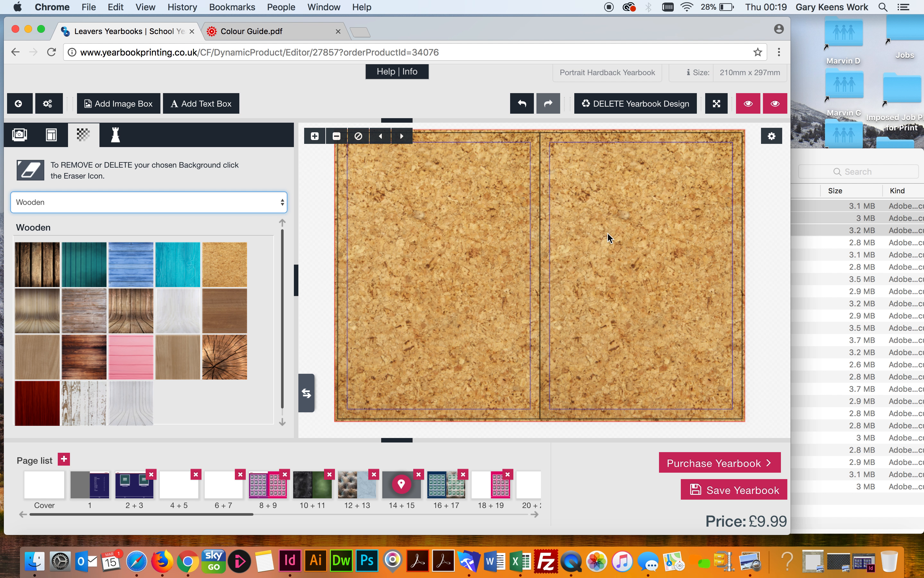
click(19, 136)
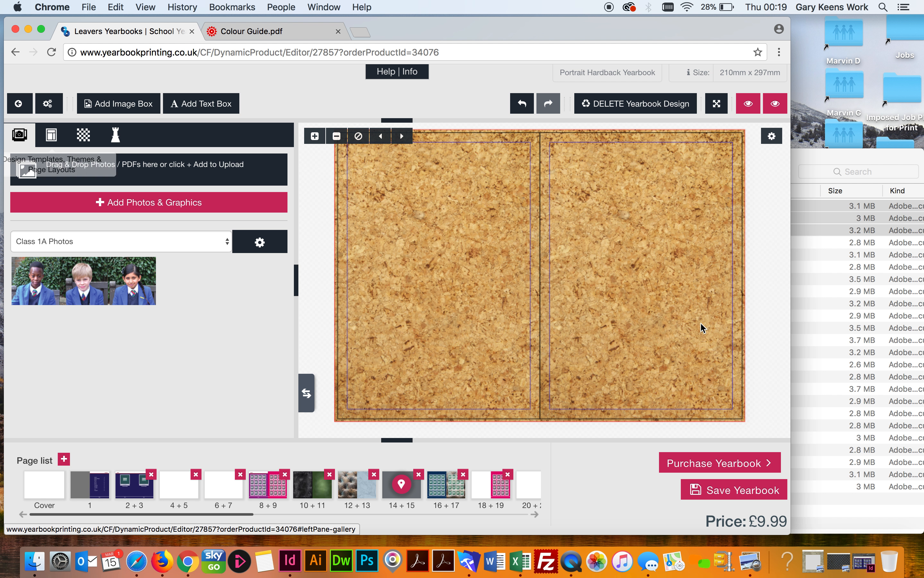
Upload the 21 files sample04.pdf through sample25.pdf from Children Images Cropped into the yearbook gallery
click(836, 156)
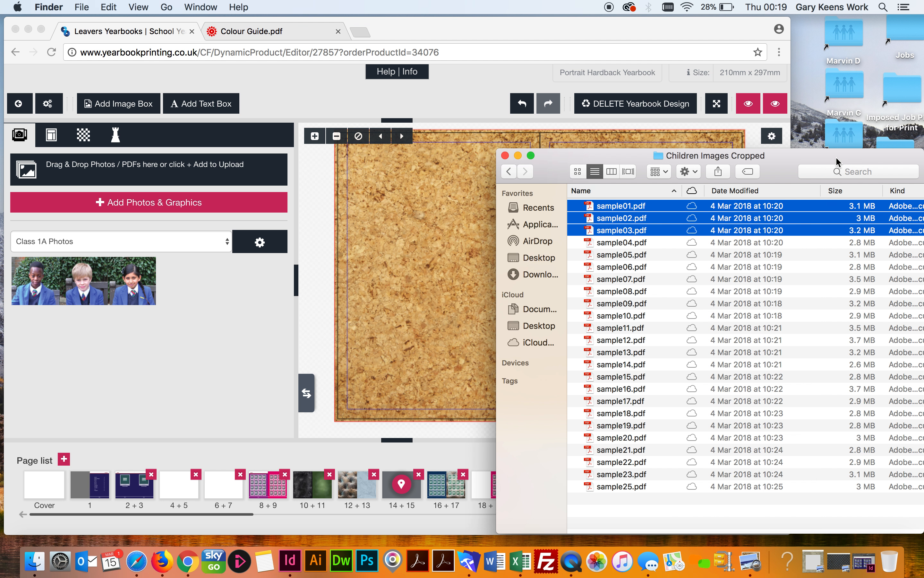
click(627, 244)
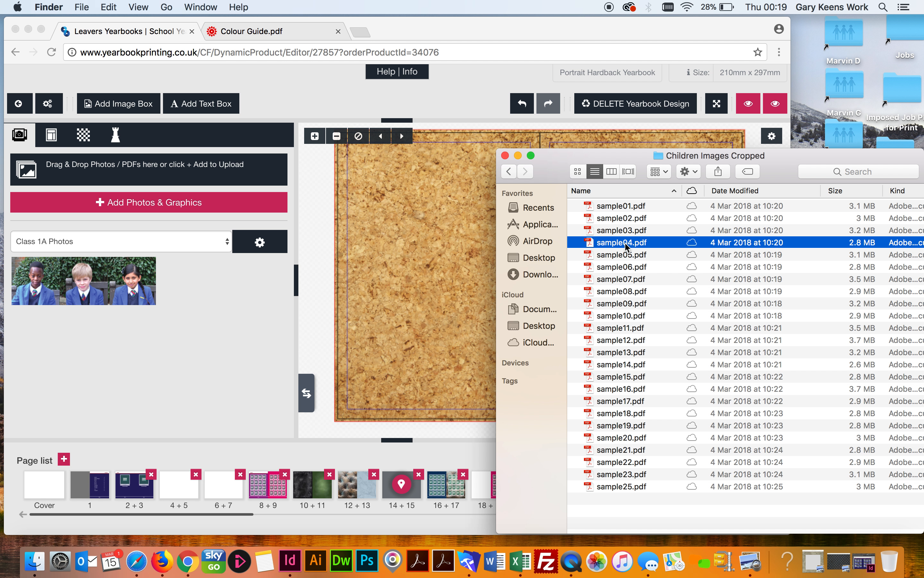
shift+click(634, 485)
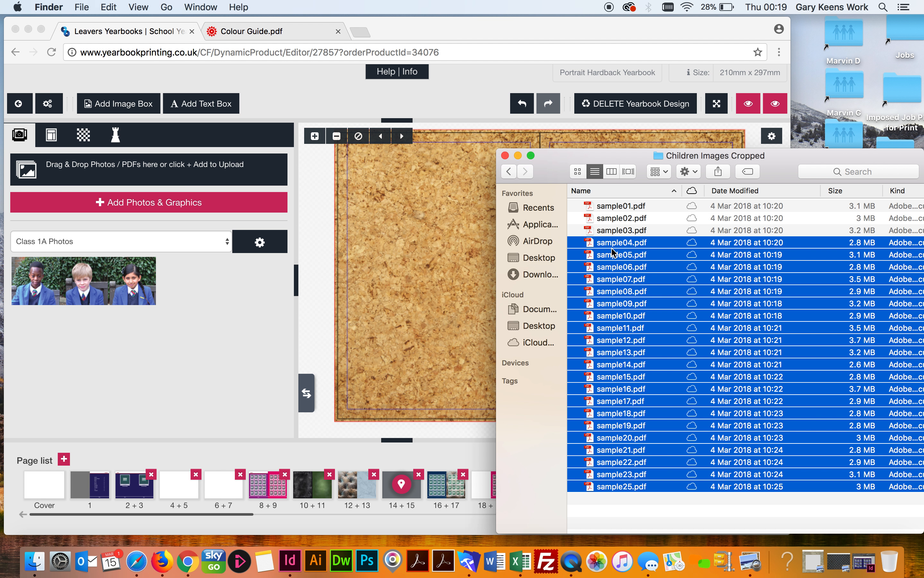
drag(613, 248, 112, 205)
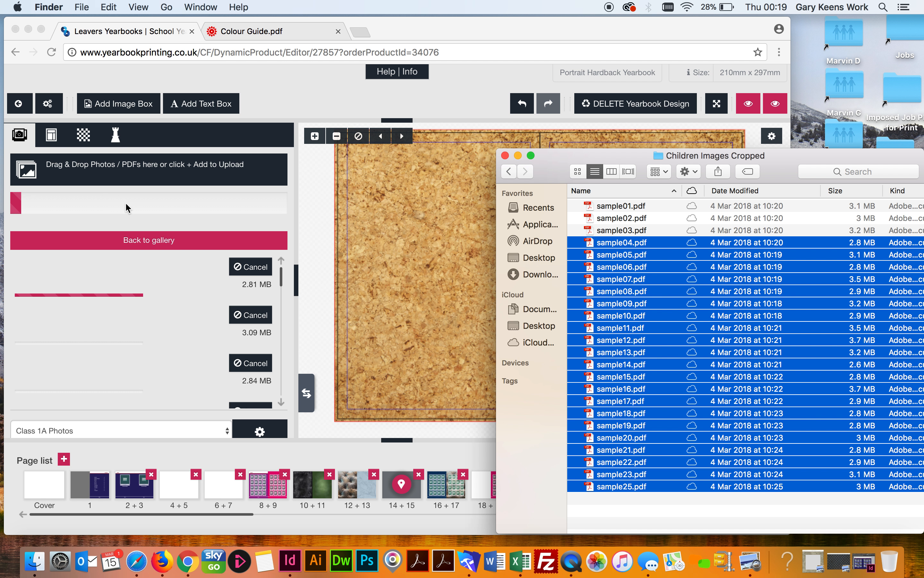
click(324, 242)
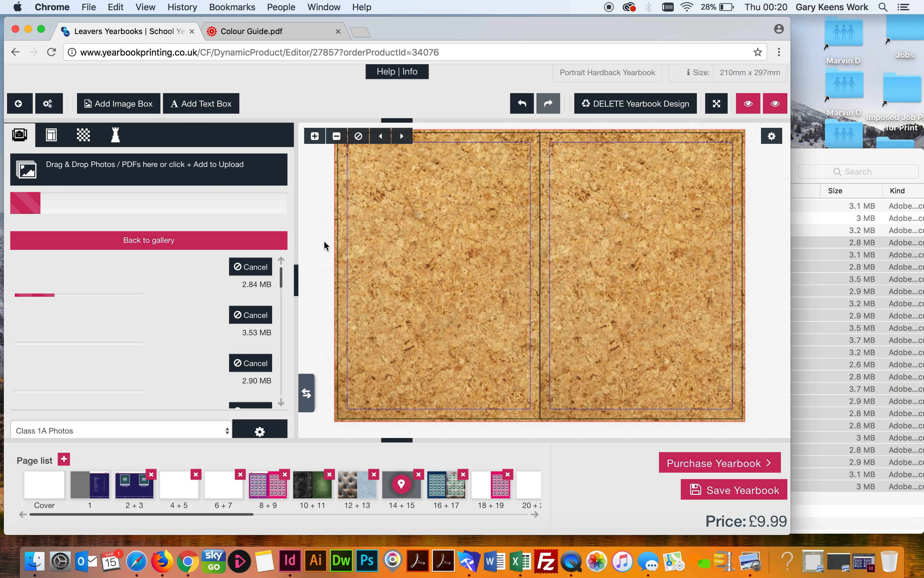
scroll(198, 394, down, 3)
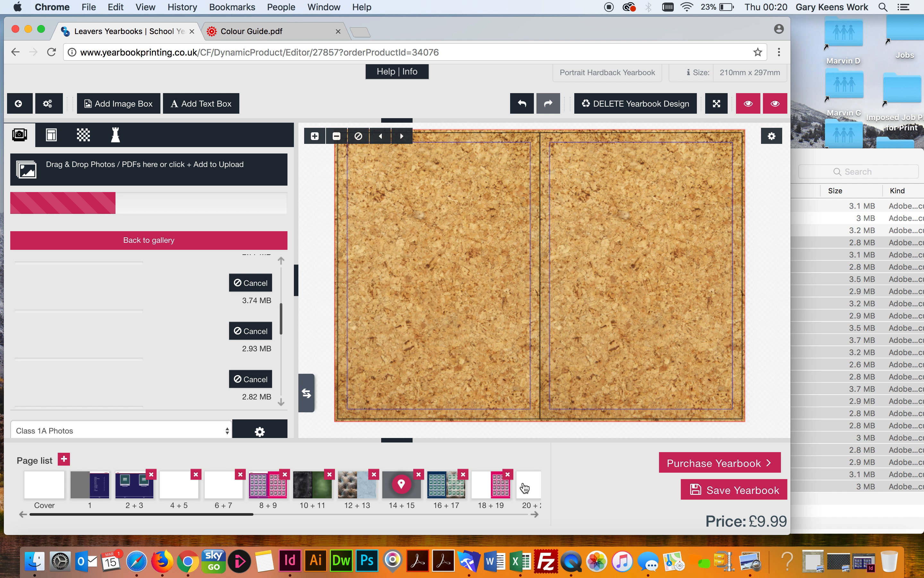
Look over spreads 16 + 17 and 20 + 21, then bring up the Chalkboards clipart album
click(446, 485)
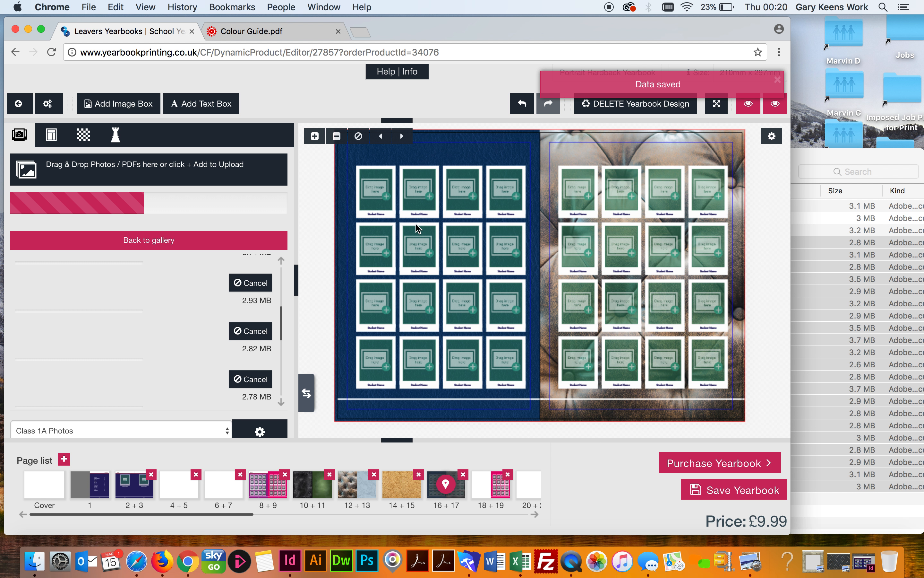
click(524, 490)
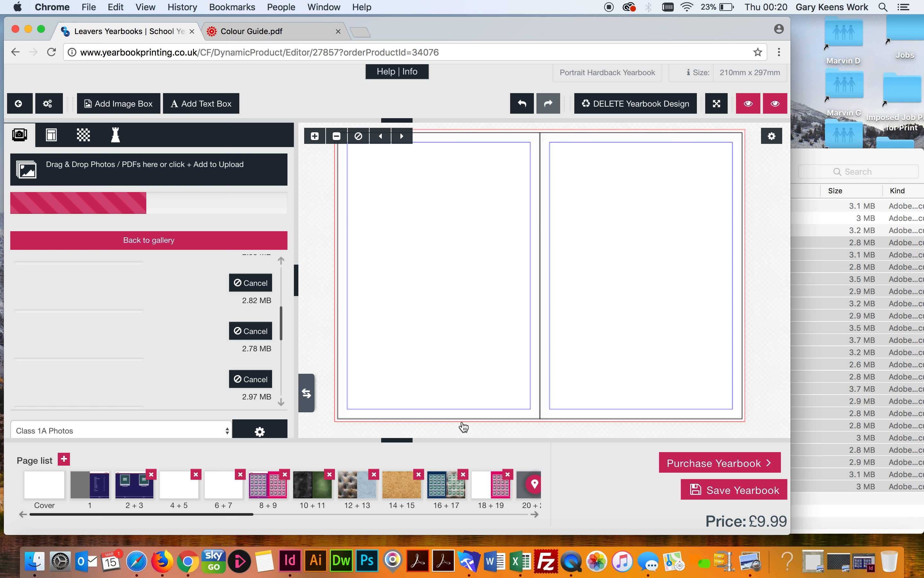
click(115, 138)
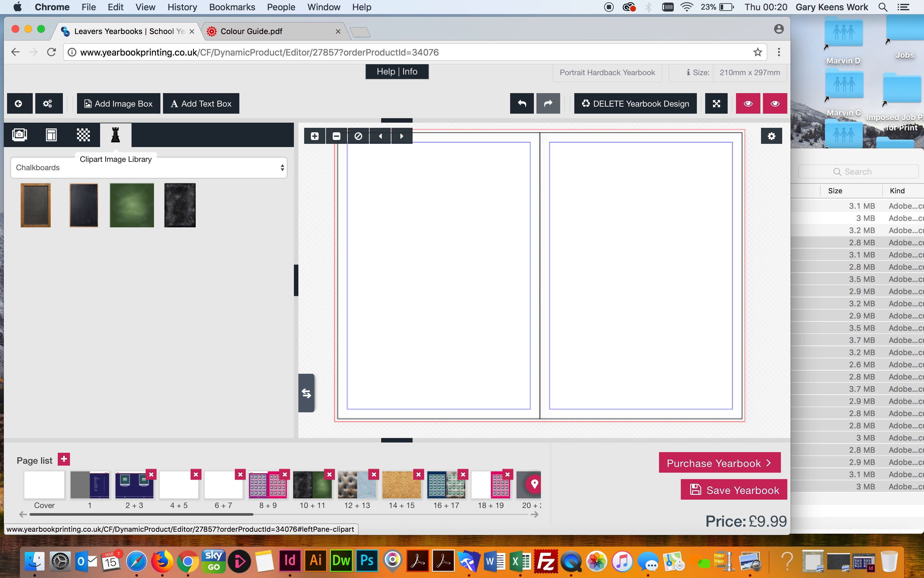
click(92, 164)
click(93, 167)
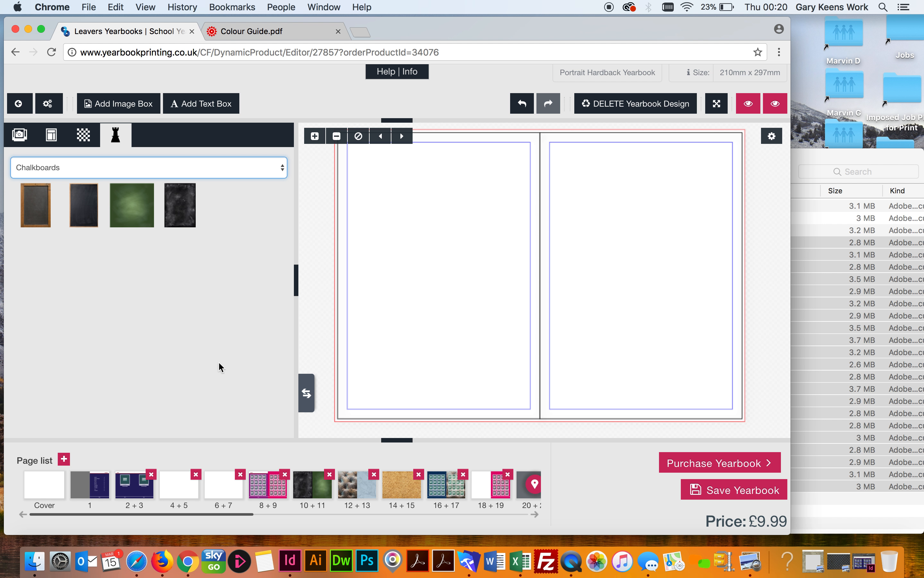
Place a dark chalkboard on spread 14 + 15's left cork page, enlarged and nudged lower
click(408, 487)
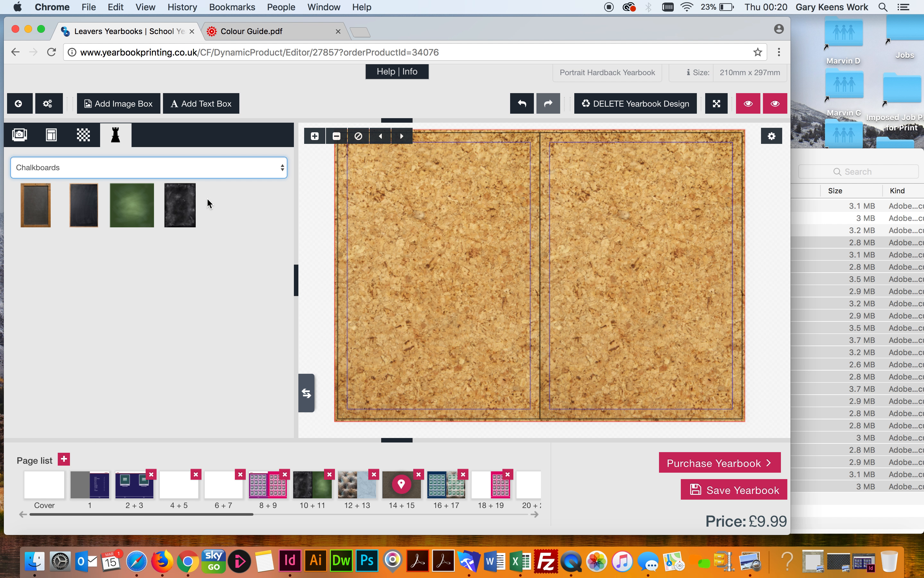
drag(180, 196, 398, 218)
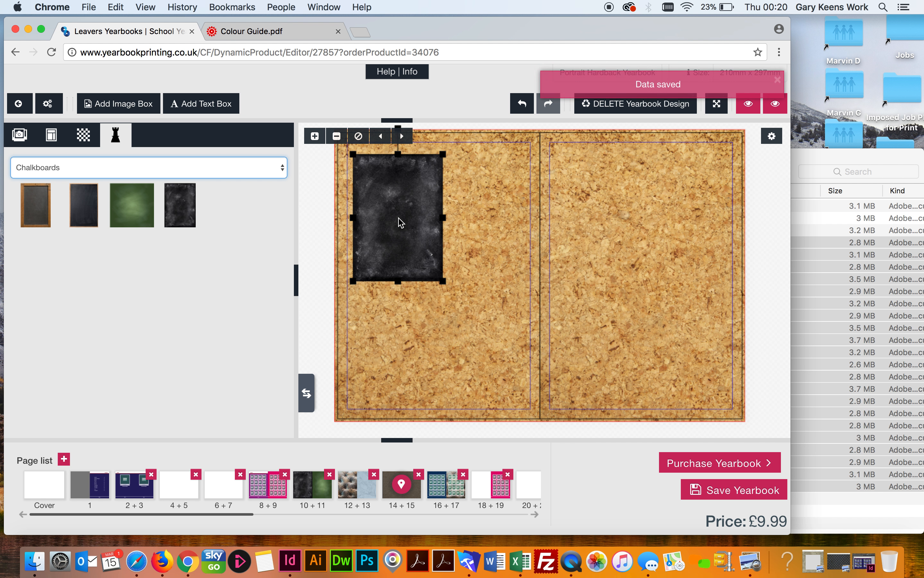
drag(445, 282, 514, 352)
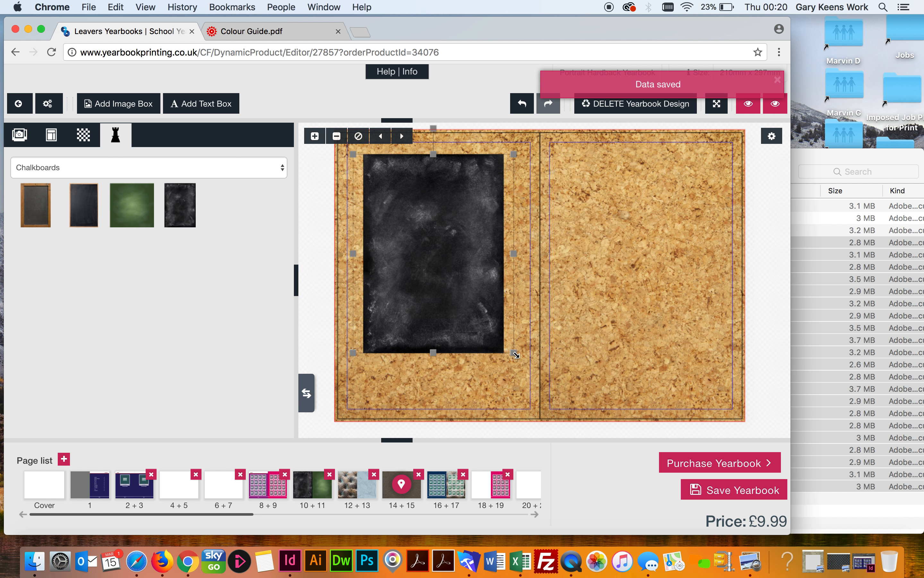
mouse_move(425, 212)
mouse_down()
mouse_move(429, 233)
mouse_move(430, 216)
mouse_up()
click(323, 308)
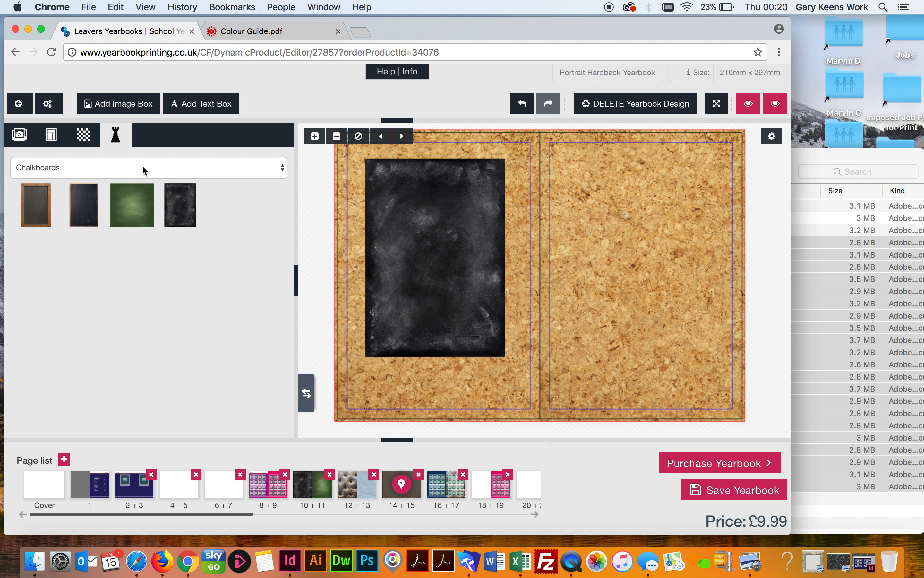
click(122, 170)
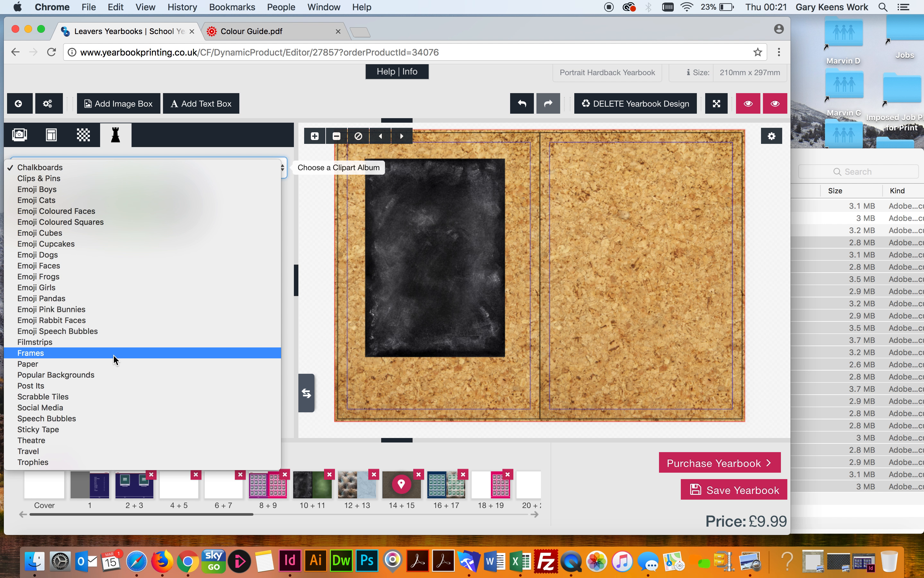
Add the Polaroid transparent frame from the Frames album near the top of the chalkboard
key(Escape)
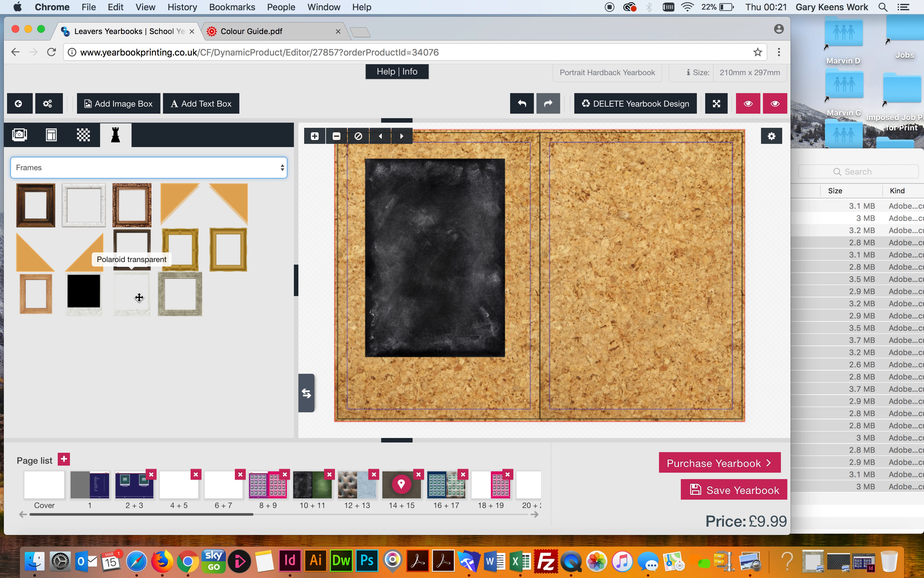
drag(140, 298, 436, 265)
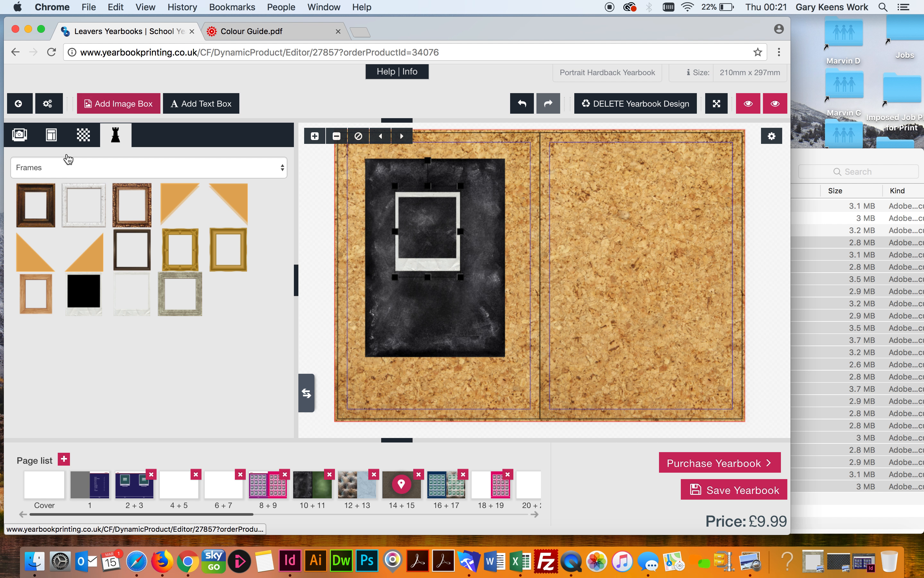
click(62, 170)
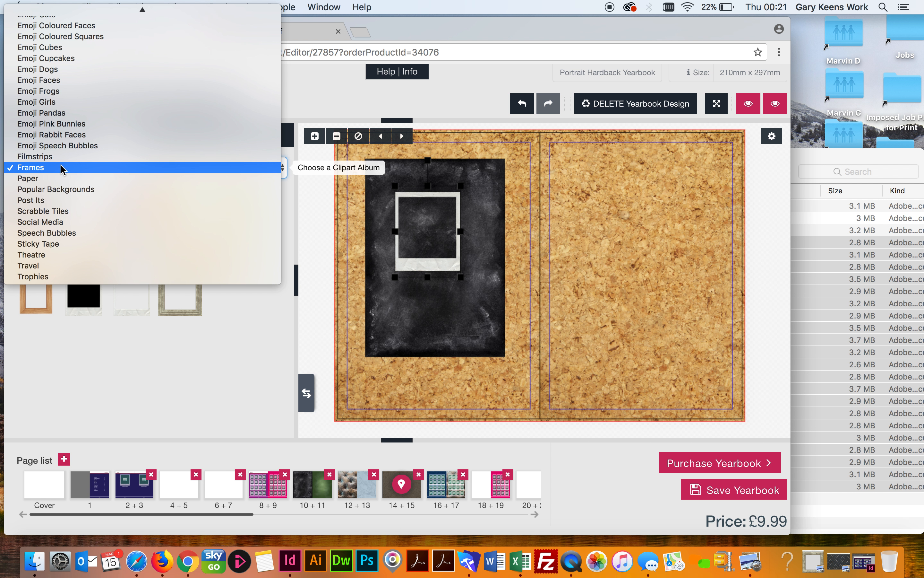
Pin the polaroid frame's top-left corner with peach tape from the Sticky Tape album
click(45, 245)
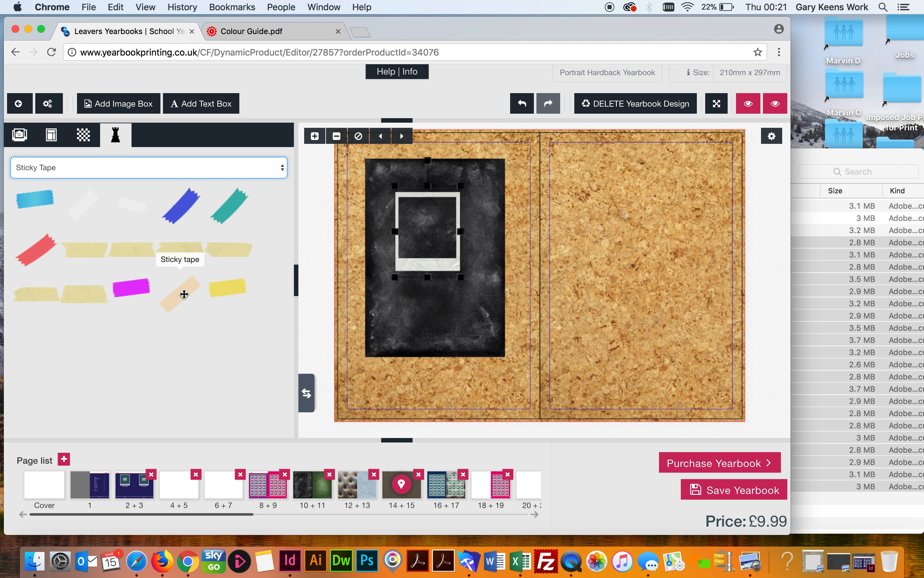
drag(183, 293, 412, 194)
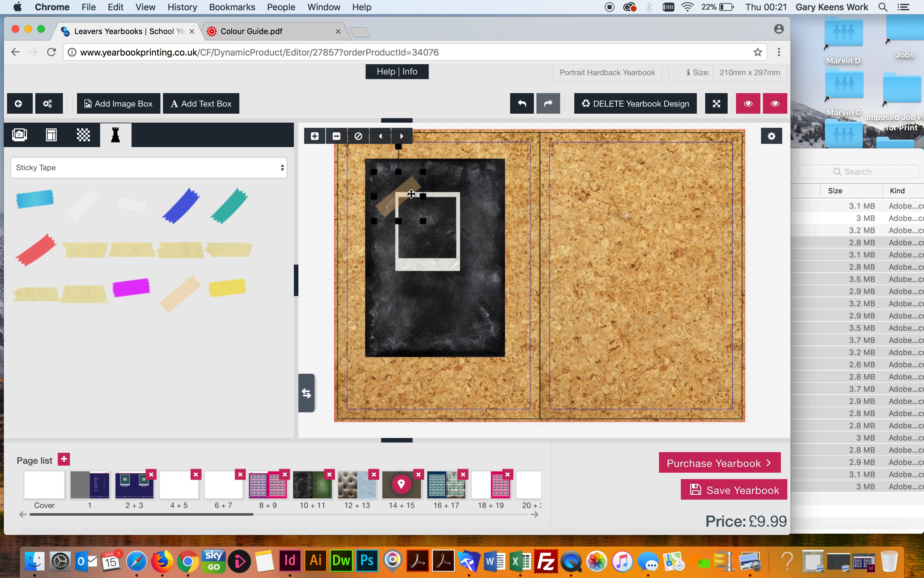
click(412, 389)
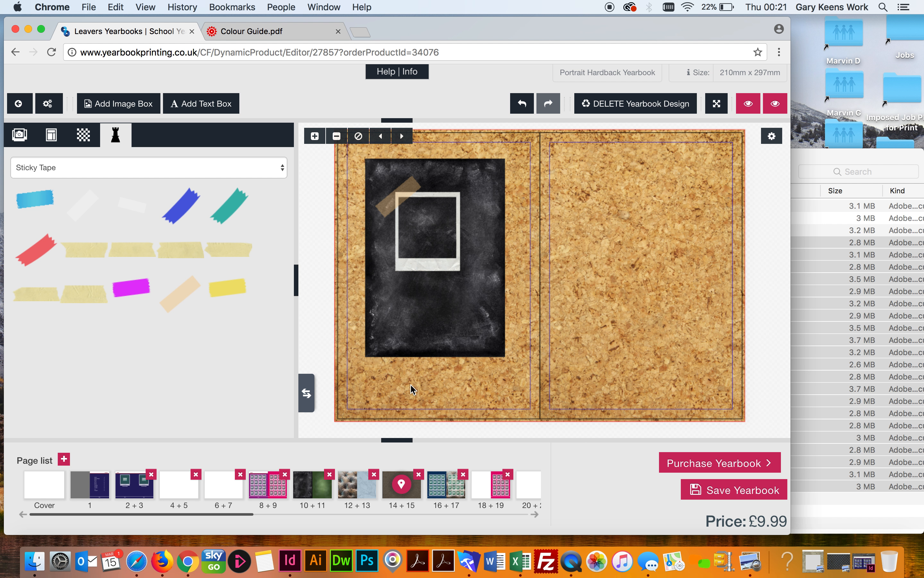
Add an empty image box and fit it centred inside the polaroid frame, leaving it without a file
click(116, 103)
drag(545, 234, 638, 232)
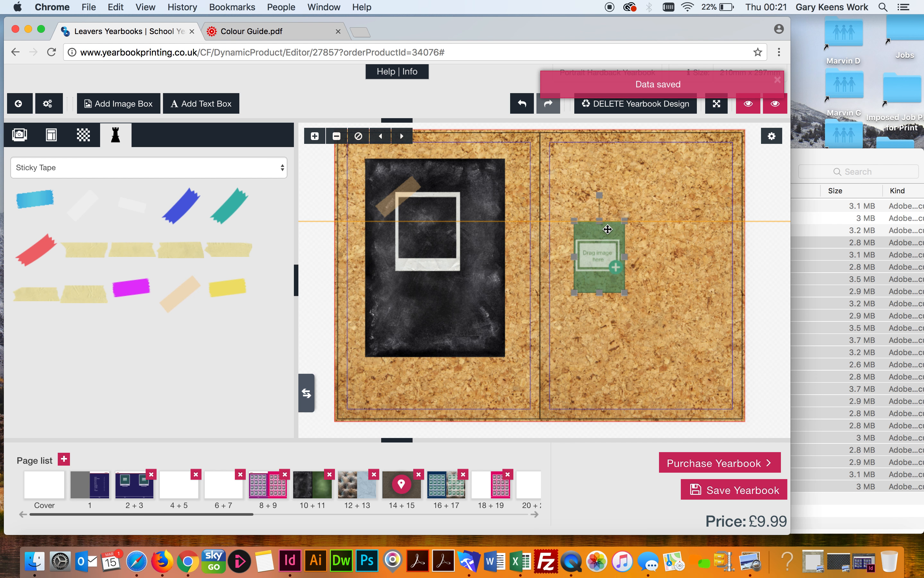
drag(627, 296, 647, 313)
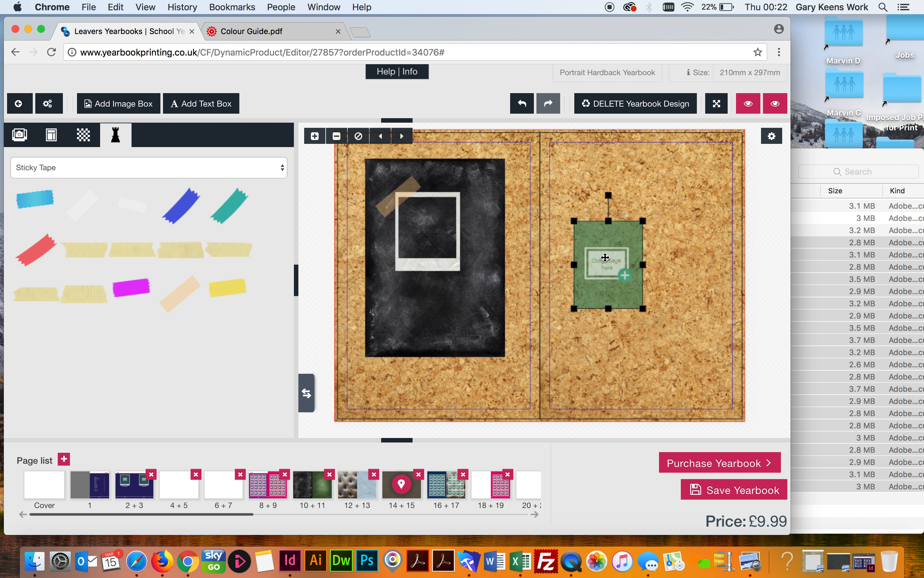
drag(606, 257, 428, 230)
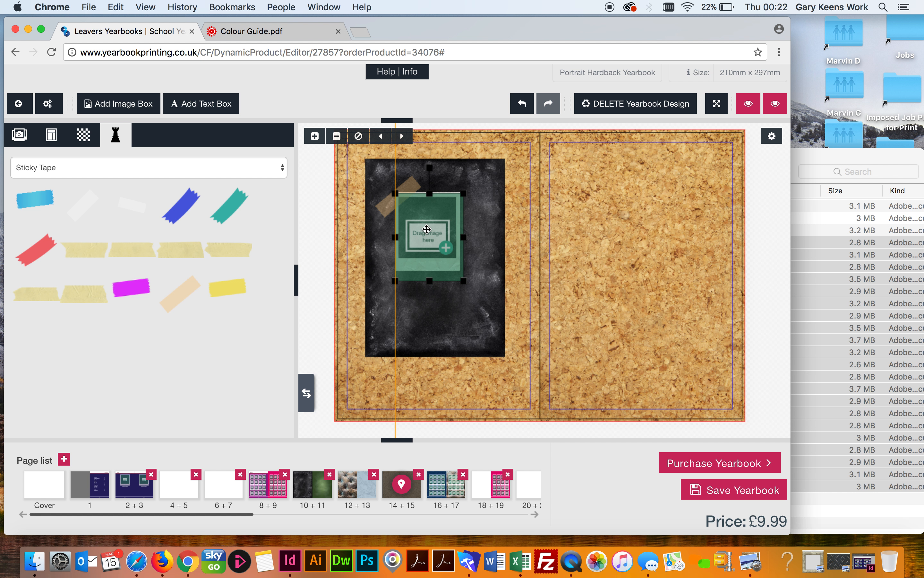
drag(464, 281, 456, 262)
click(415, 228)
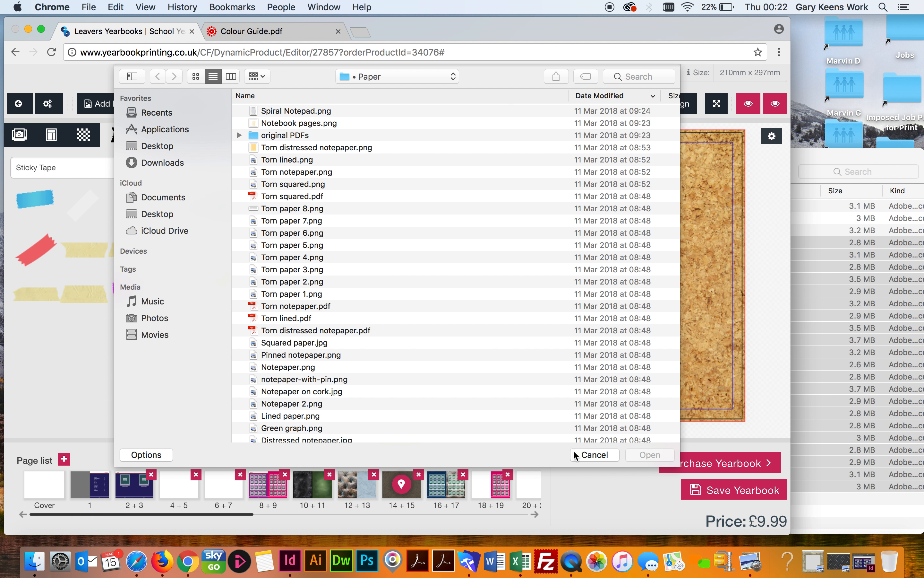
click(594, 454)
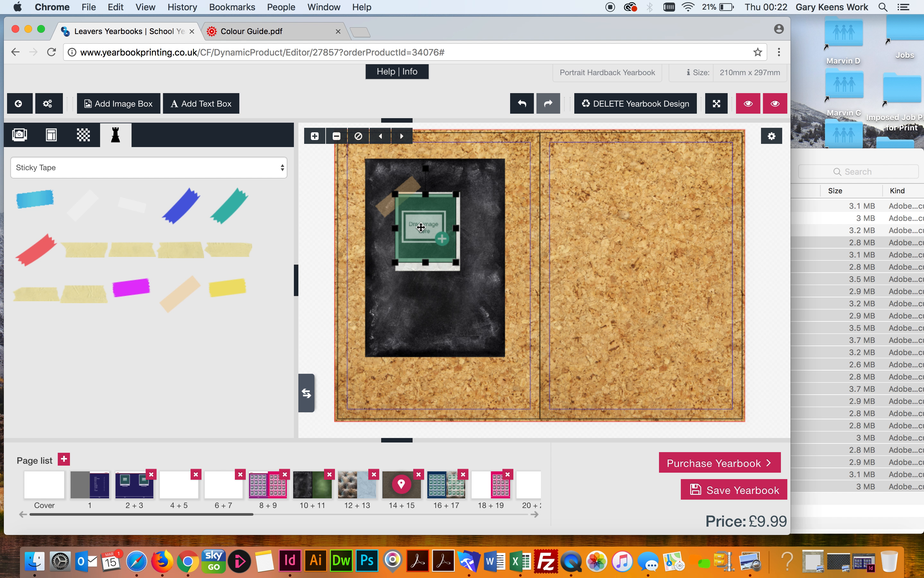
drag(413, 217, 415, 218)
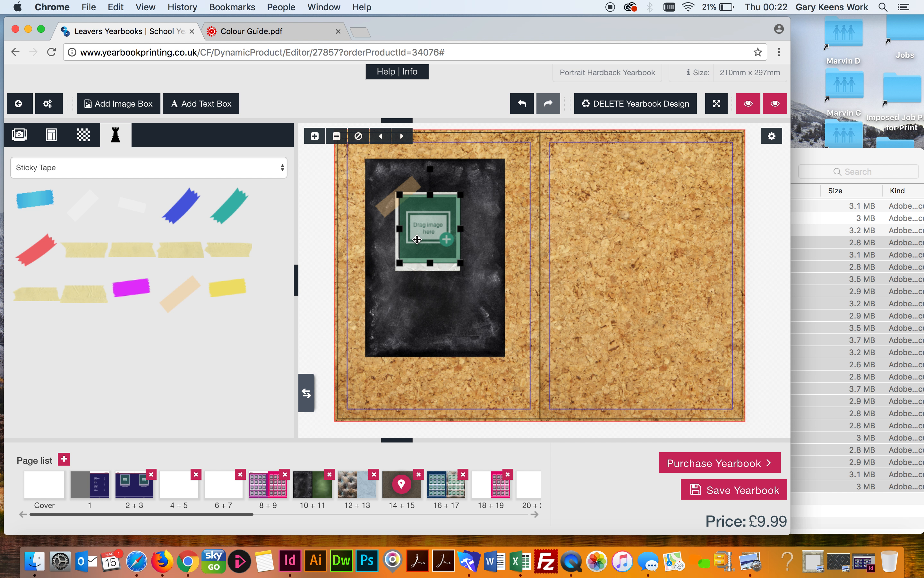
Fill the image box with a Class 1A student photo and move it behind the polaroid frame
click(19, 136)
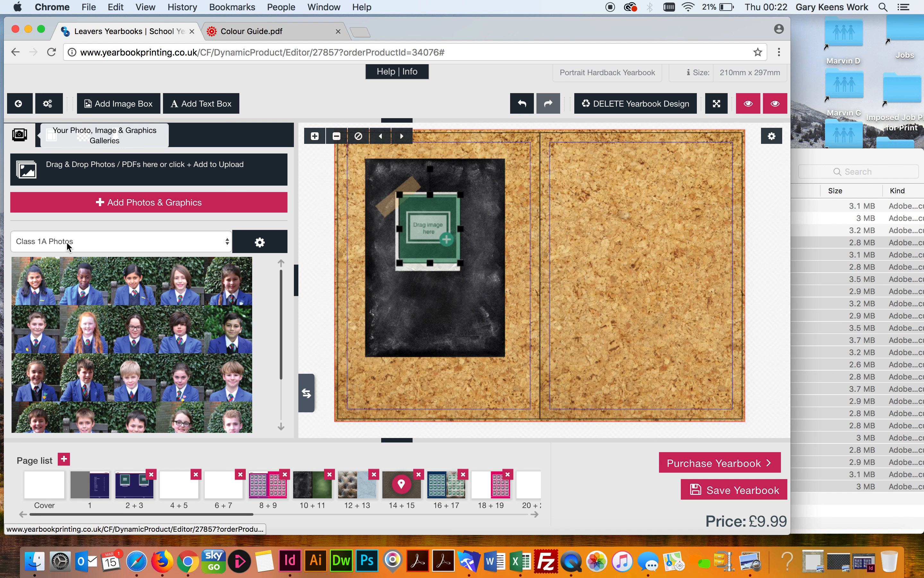
drag(183, 280, 433, 222)
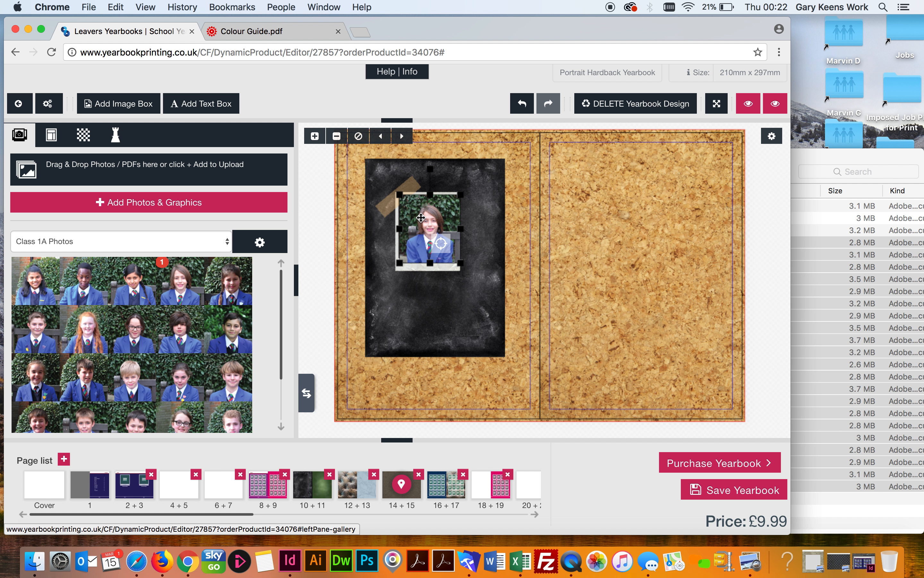
click(441, 243)
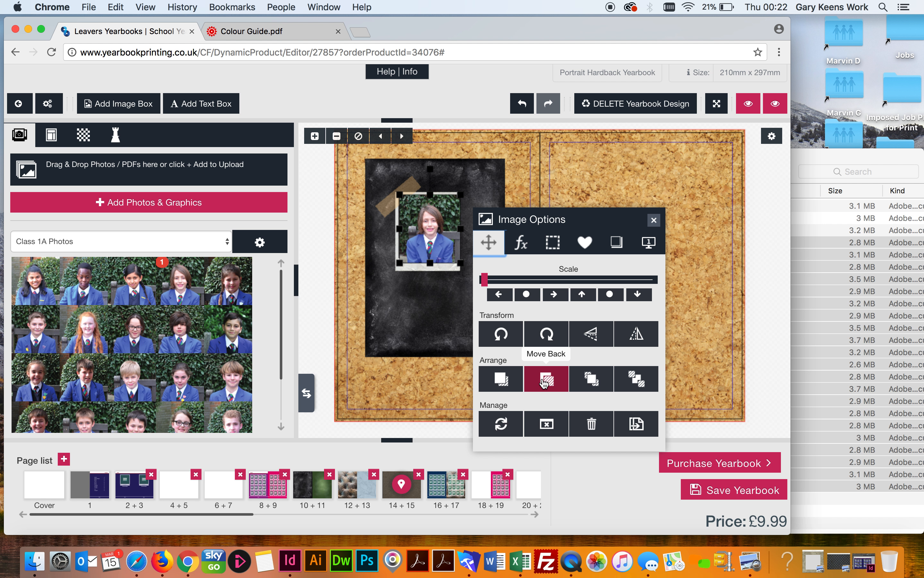
click(545, 383)
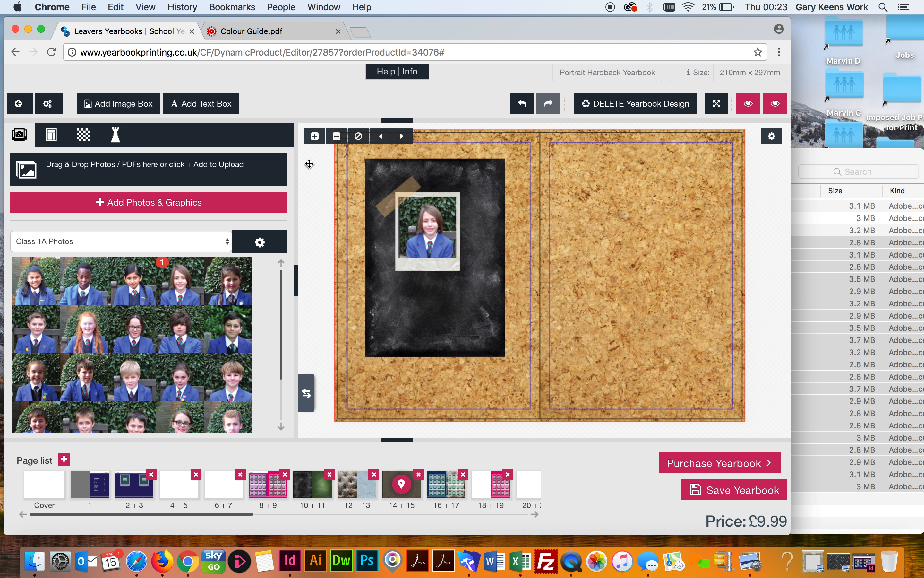
Add a text box below the photo, widen it across the chalkboard, and type the student's first name
click(201, 103)
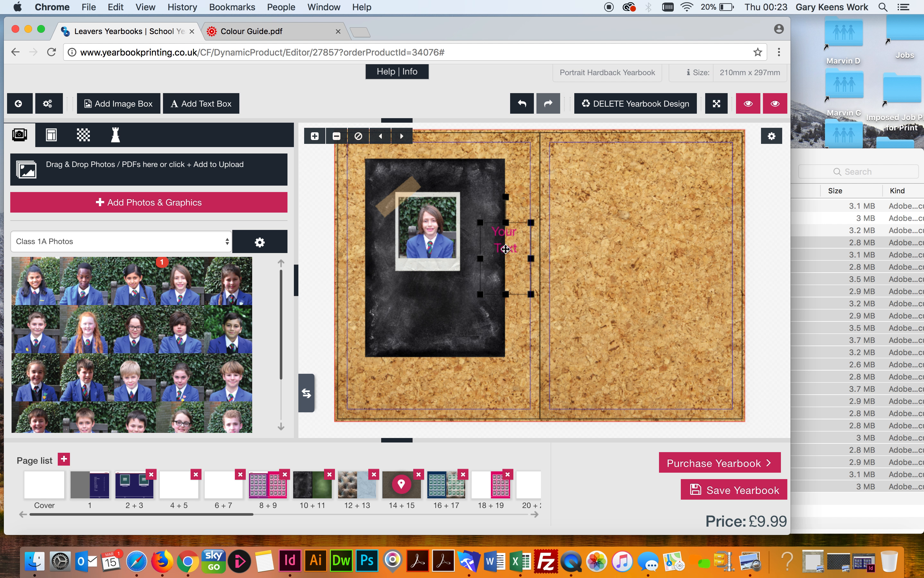
drag(506, 249, 403, 311)
drag(430, 359, 495, 358)
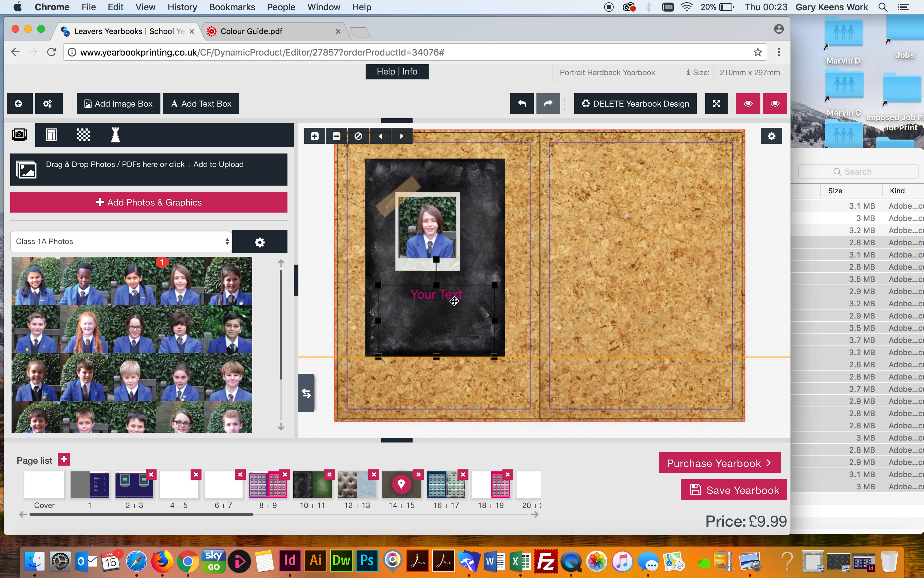
drag(436, 285, 436, 290)
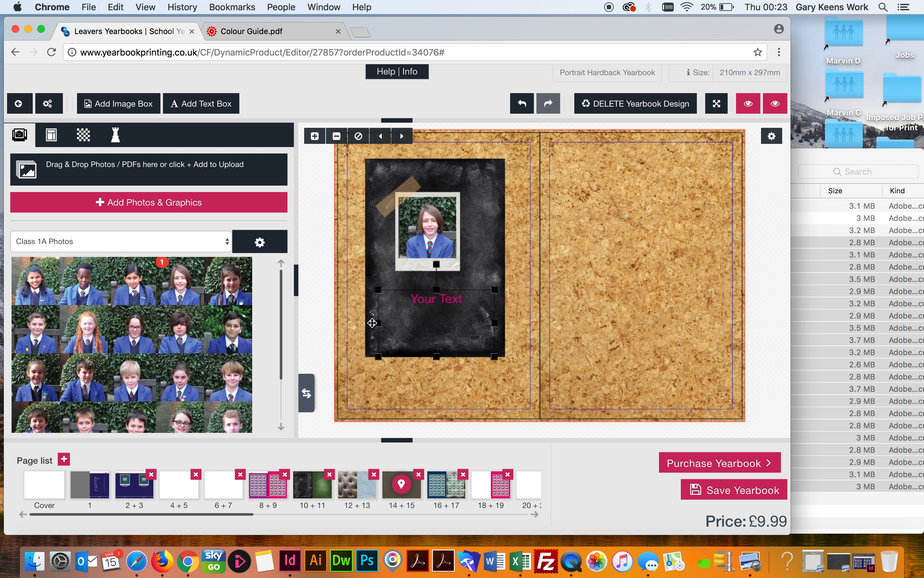
drag(371, 323, 374, 323)
double_click(440, 317)
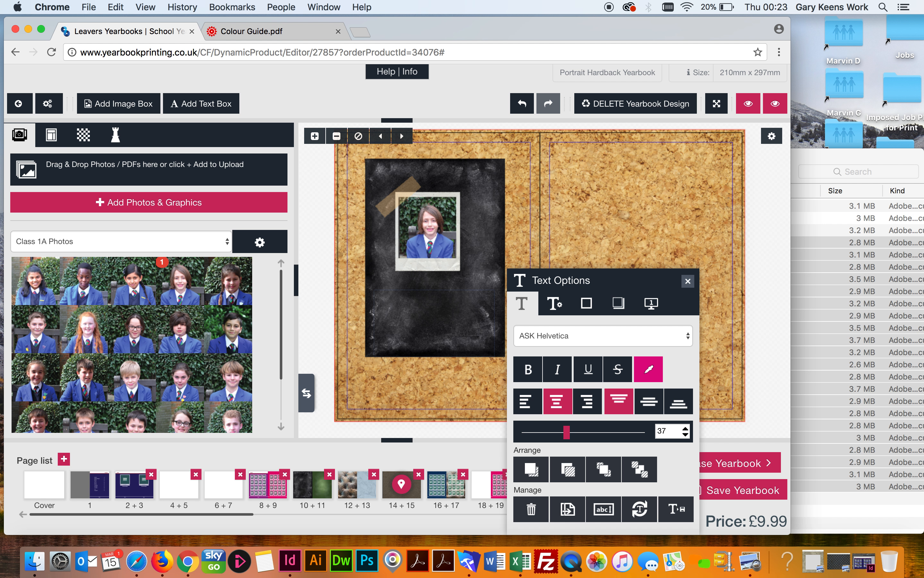
Set the name caption in Hand Chalk font and enlarge it from size 37 to about 50
double_click(435, 306)
click(596, 335)
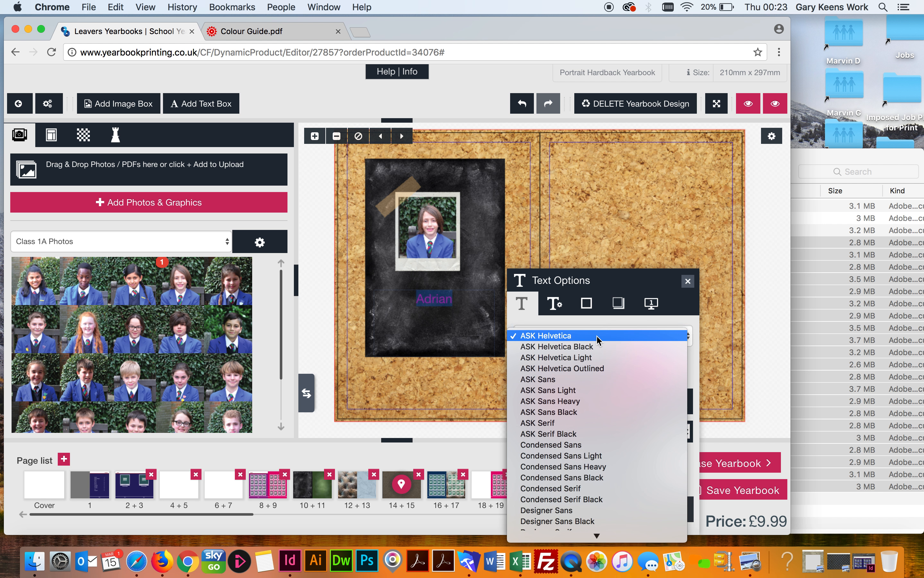
scroll(594, 454, down, 5)
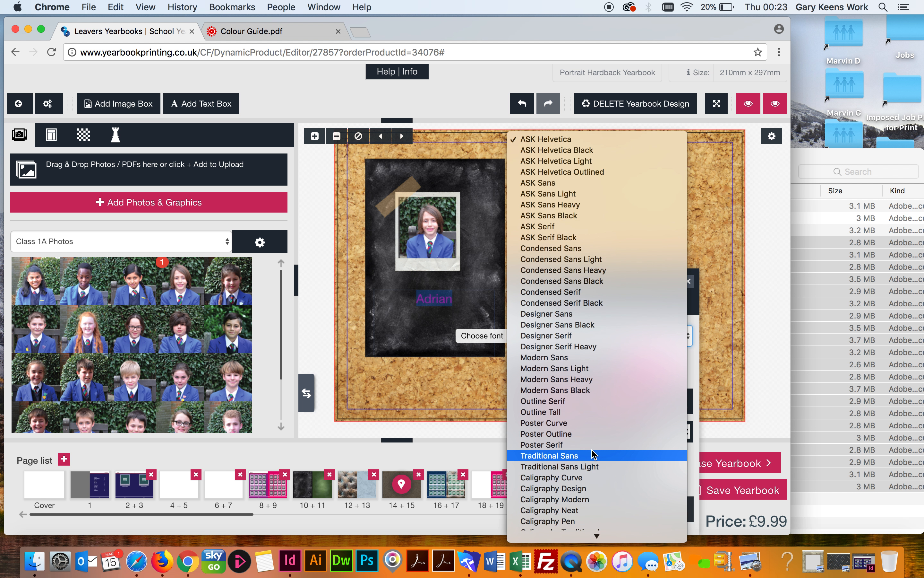
scroll(593, 453, down, 6)
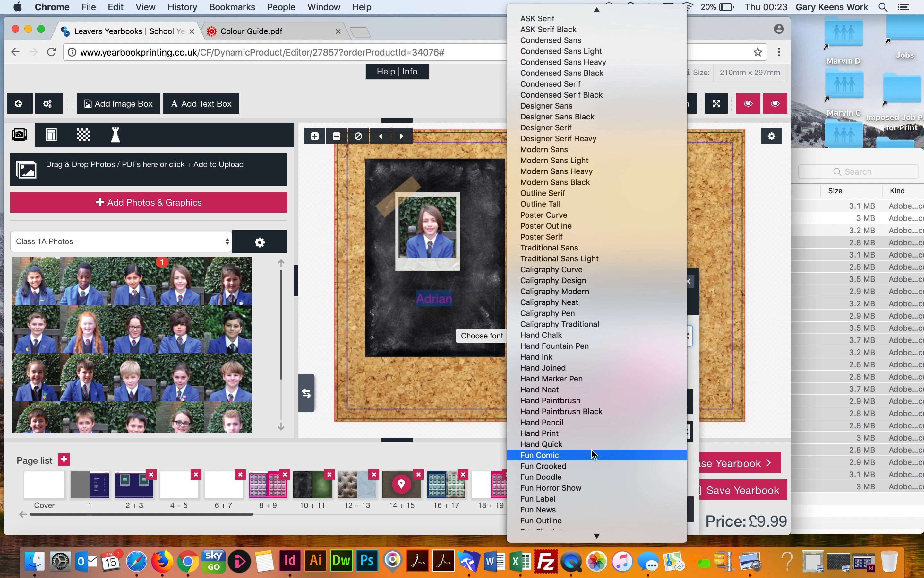
scroll(594, 454, down, 1)
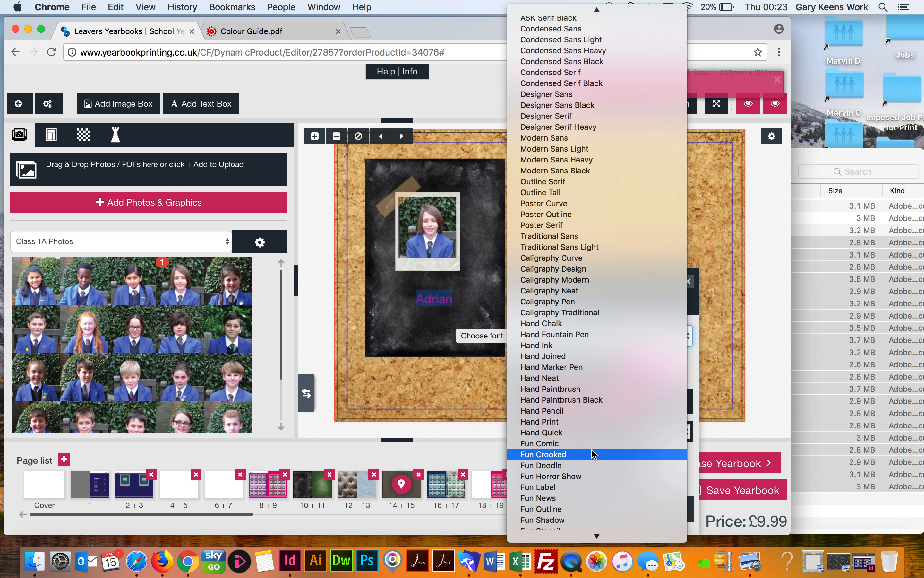
scroll(593, 454, down, 1)
scroll(595, 454, up, 3)
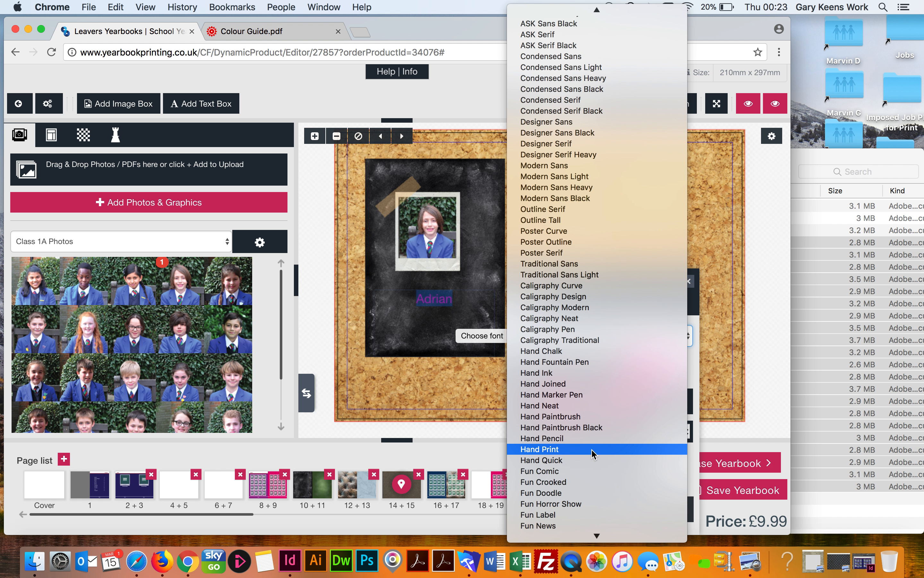
scroll(593, 453, down, 3)
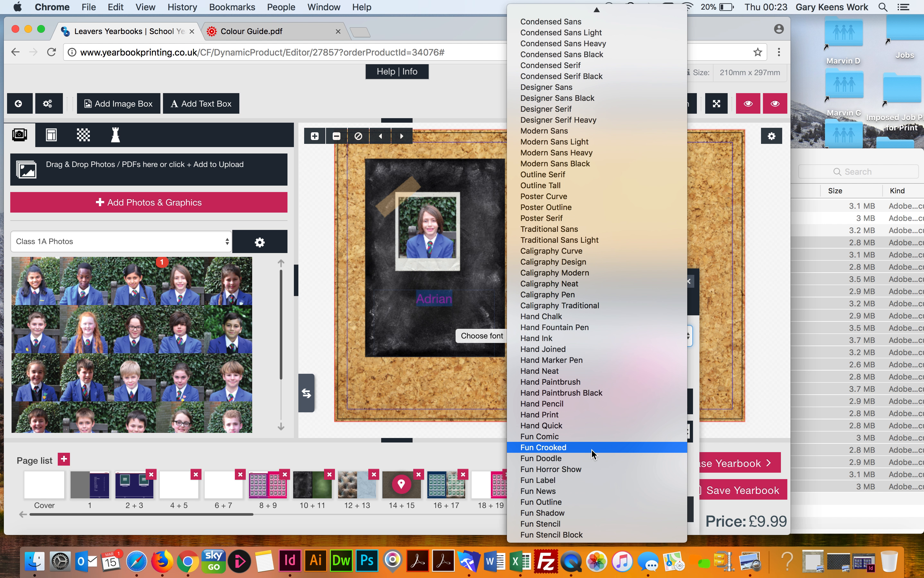
click(546, 316)
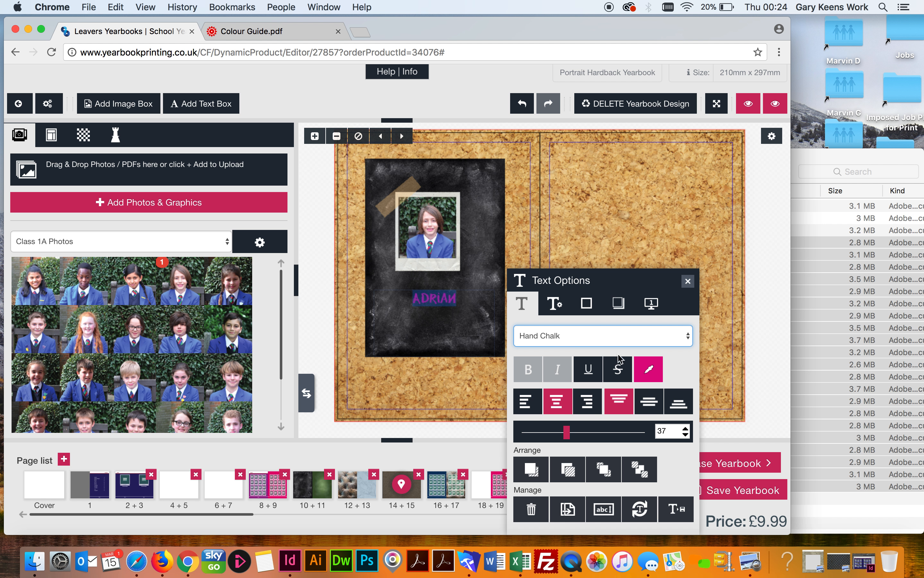
drag(567, 433, 583, 435)
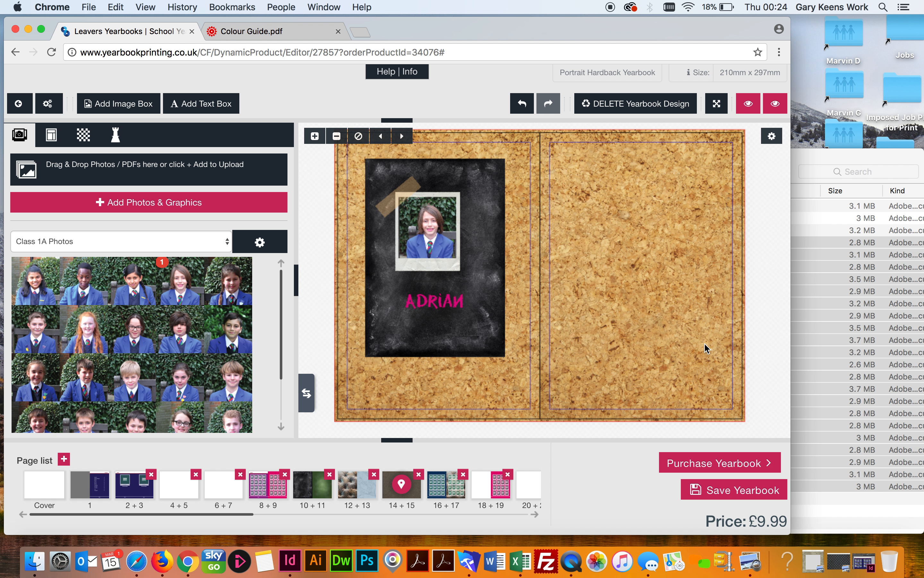
Select the name caption's text to show its Text Options style controls
click(422, 301)
double_click(422, 301)
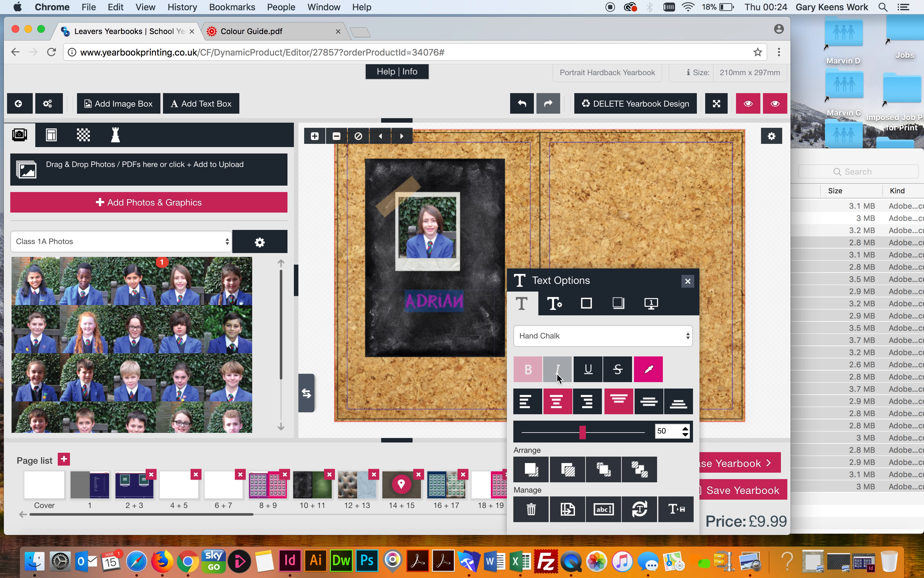
click(591, 373)
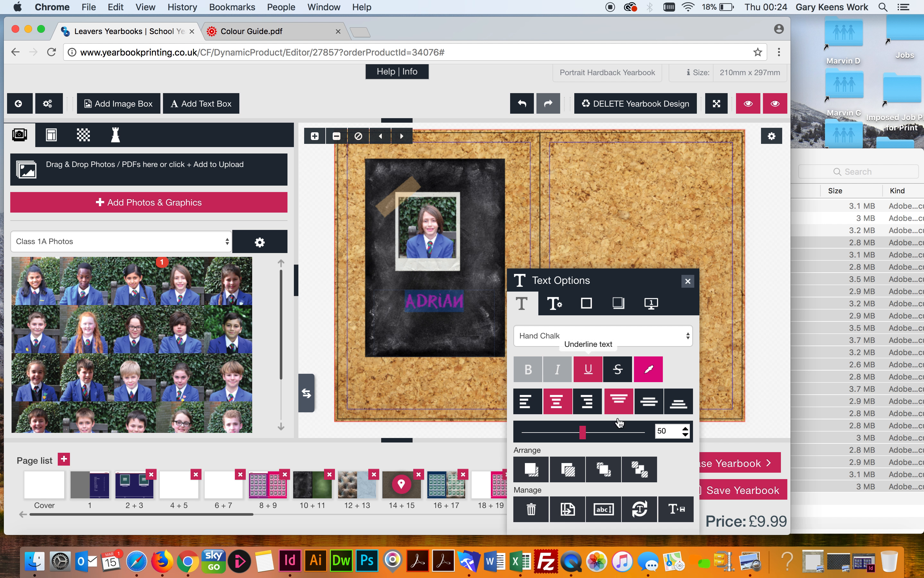
Colour the chalkboard name Purple, CMYK 50/100/15/10, confirming the values in the Colour Guide PDF
click(649, 369)
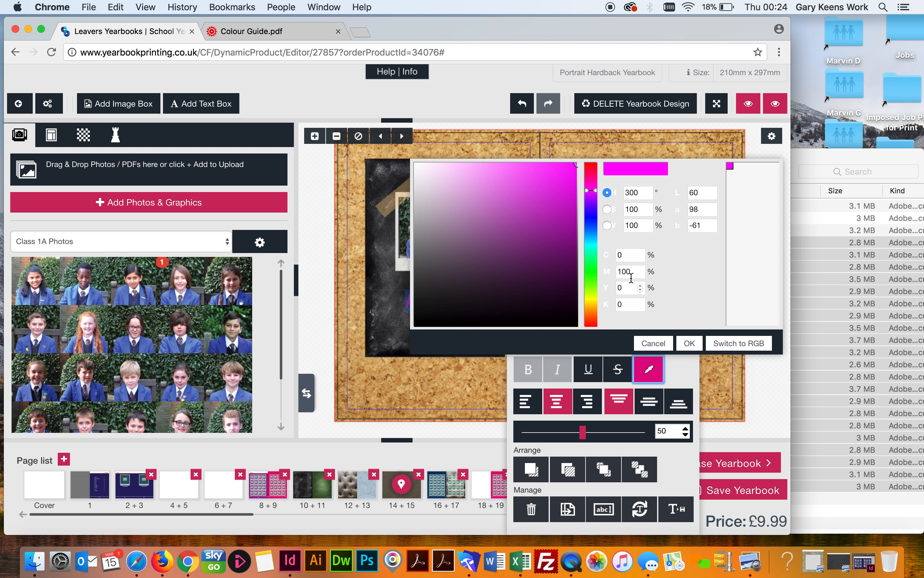
drag(622, 255, 605, 256)
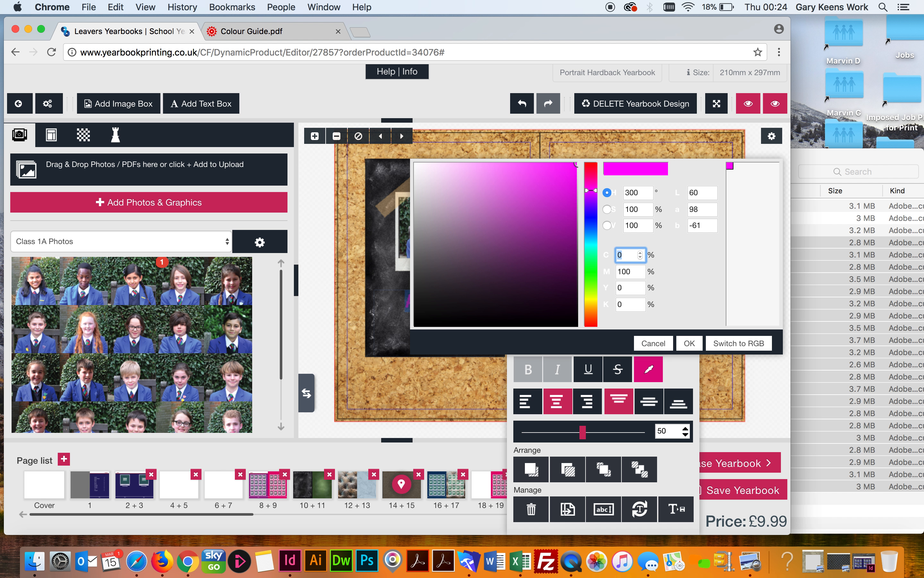
text(50)
drag(623, 288, 594, 305)
text(15)
text(10)
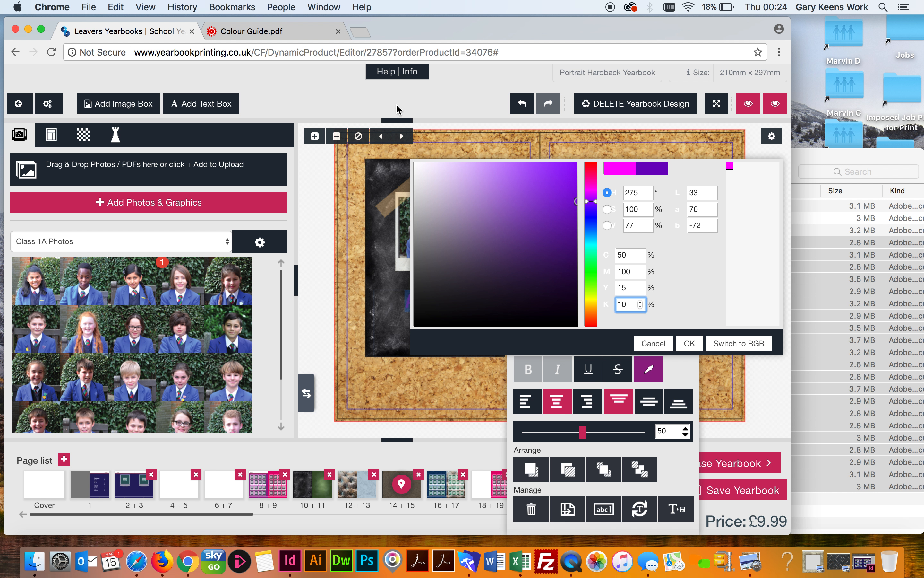
click(283, 31)
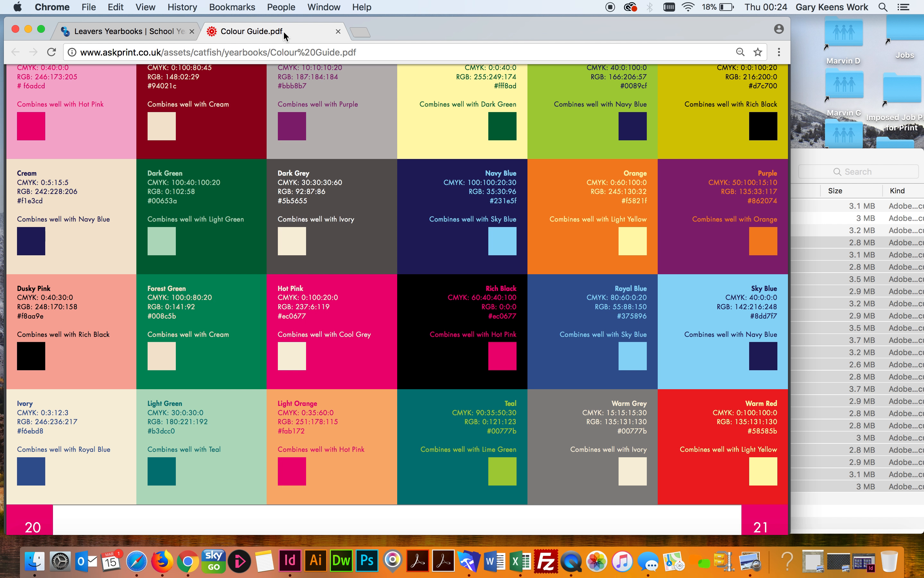
scroll(345, 266, up, 3)
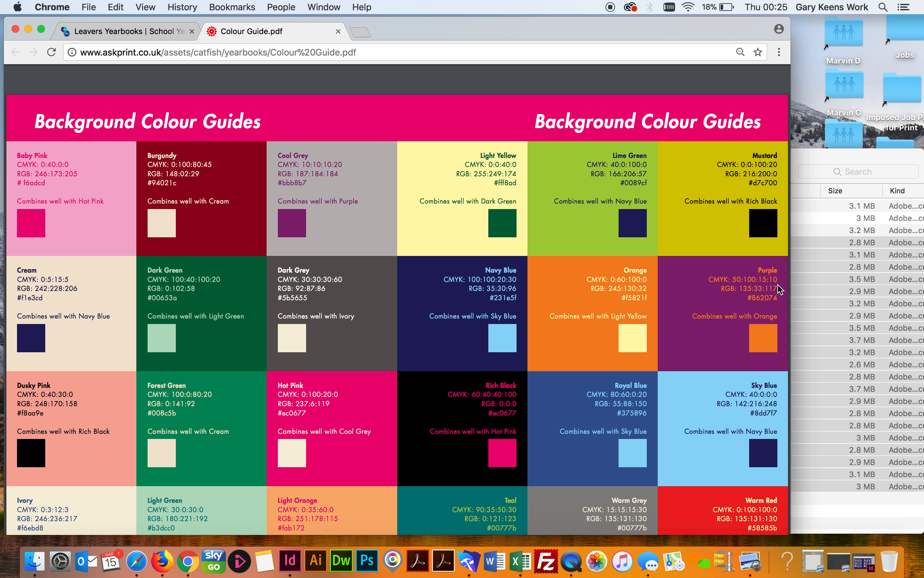
click(157, 32)
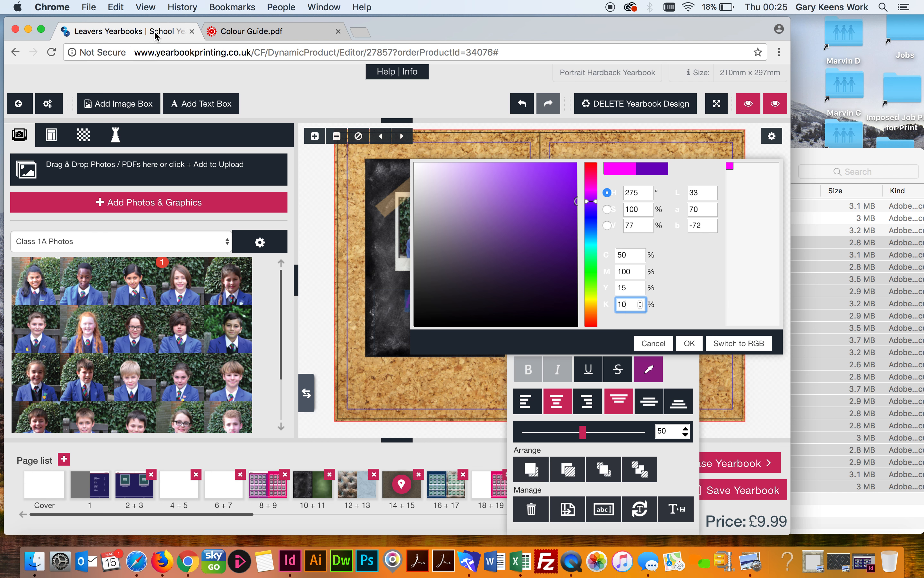
click(689, 343)
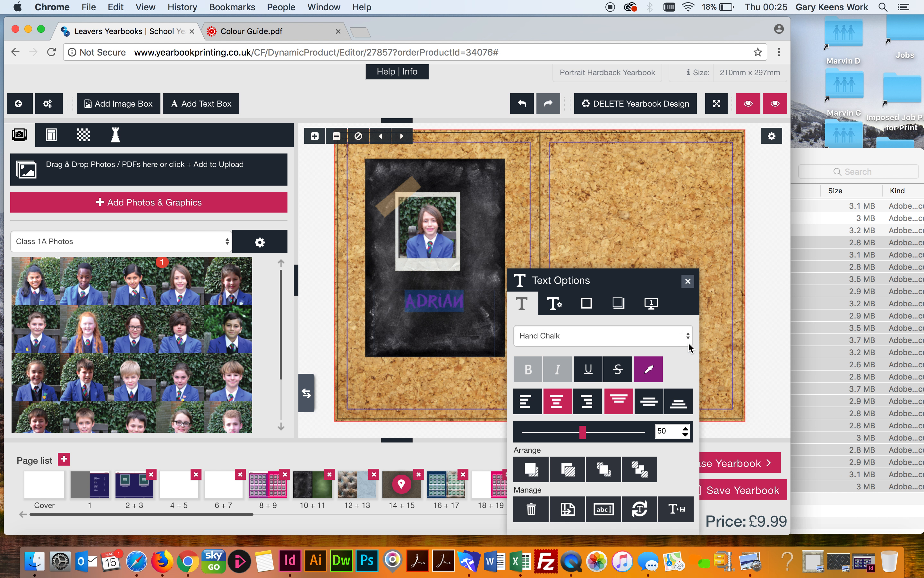
click(451, 379)
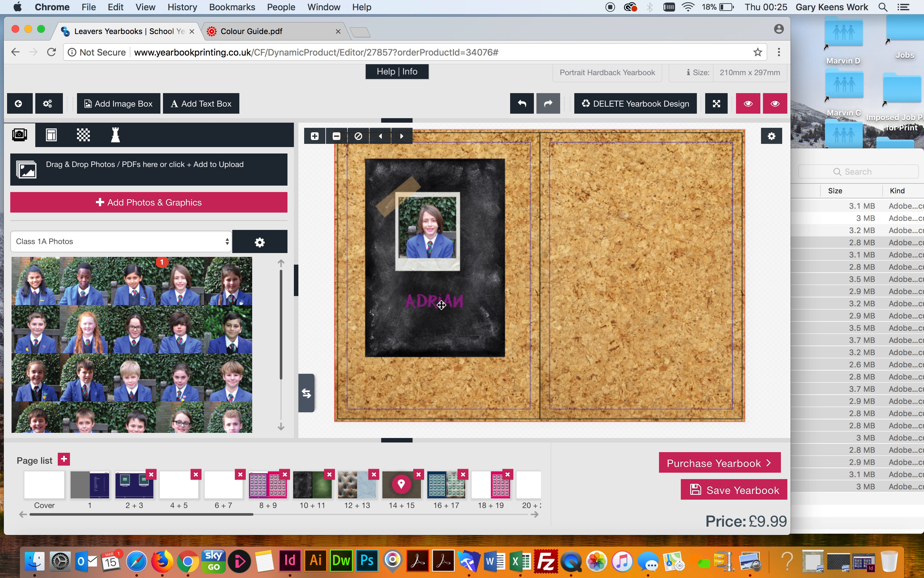
click(441, 303)
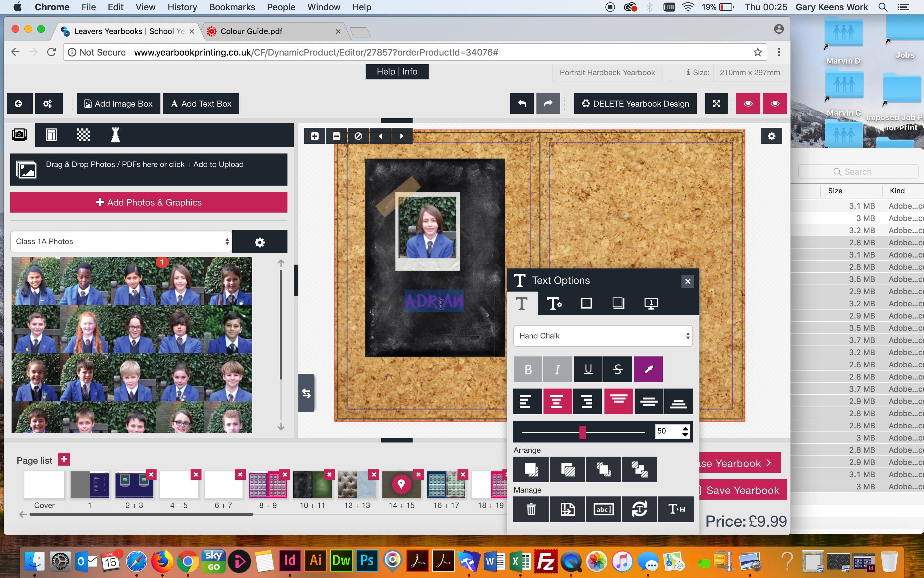
click(651, 376)
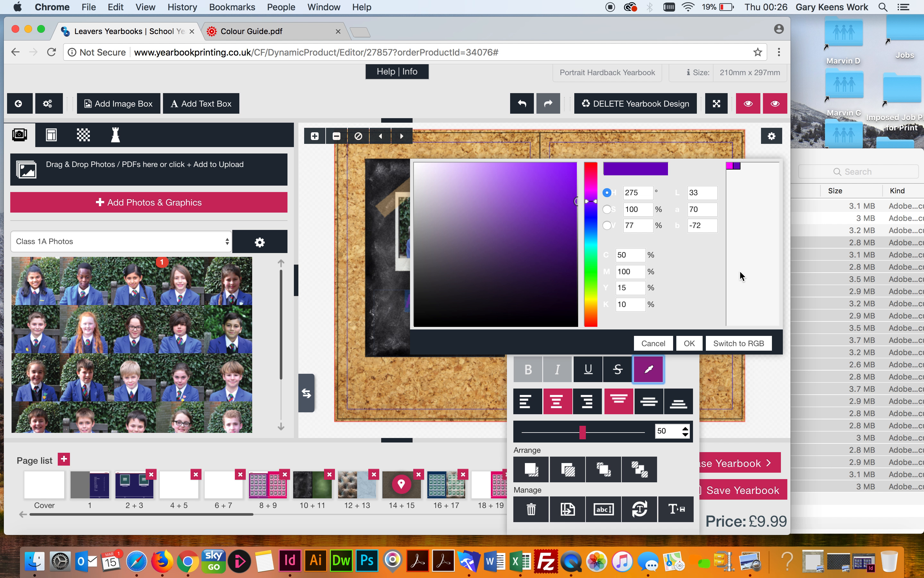
click(690, 344)
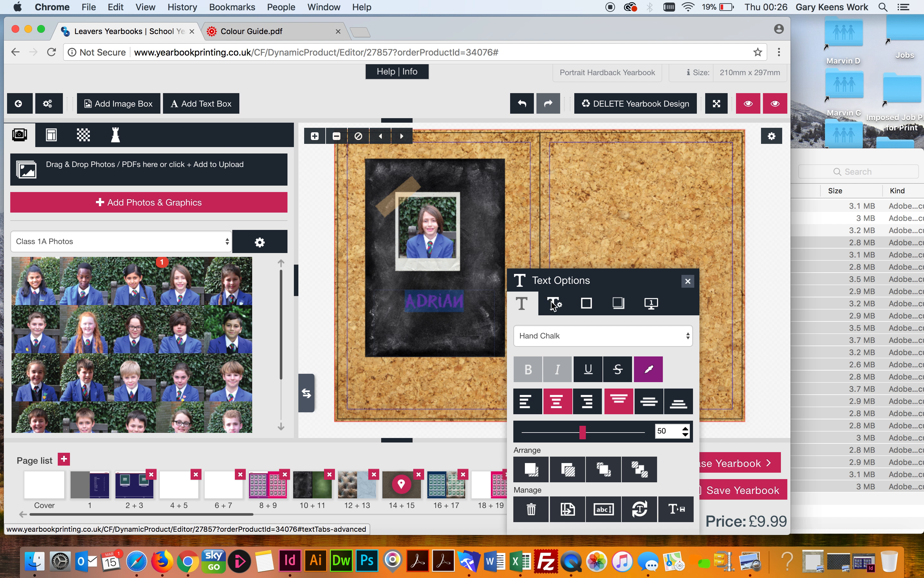
Set Char Spacing to 10 pt on the chalkboard name caption in the advanced text options
click(555, 305)
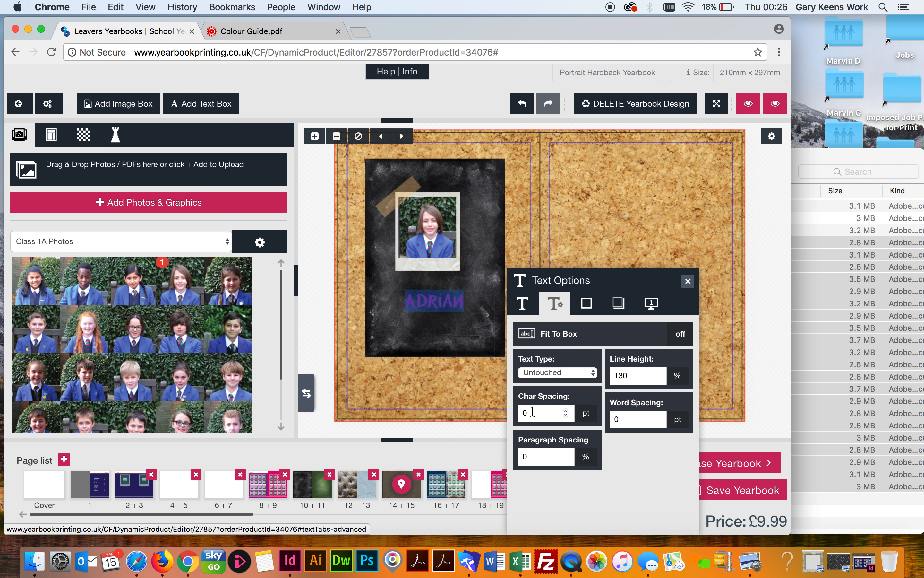
drag(532, 412, 520, 413)
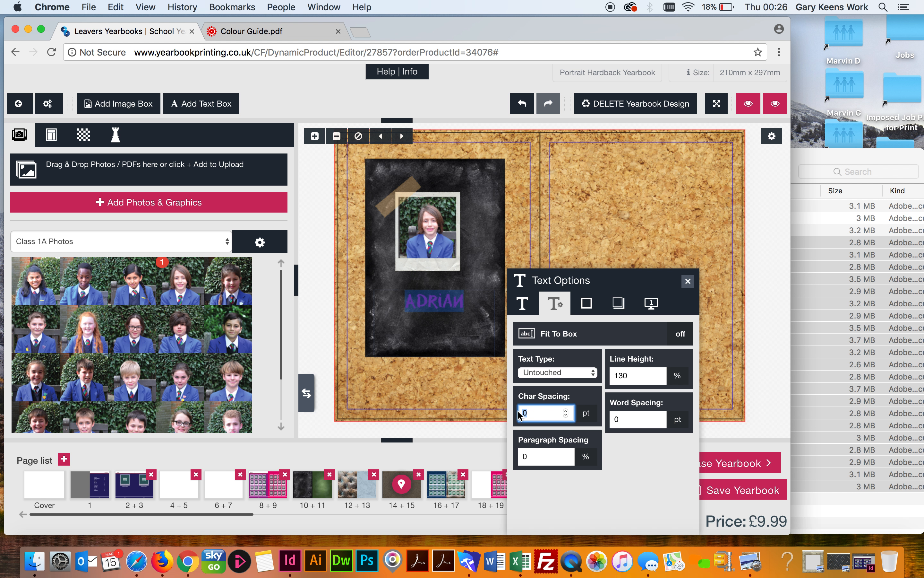
text(2)
click(543, 455)
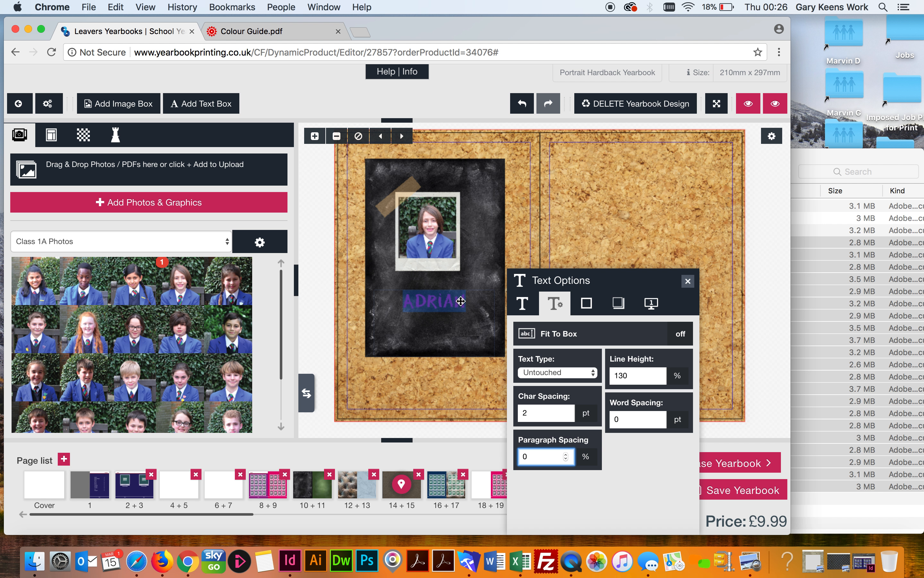
double_click(532, 413)
text(10)
click(533, 456)
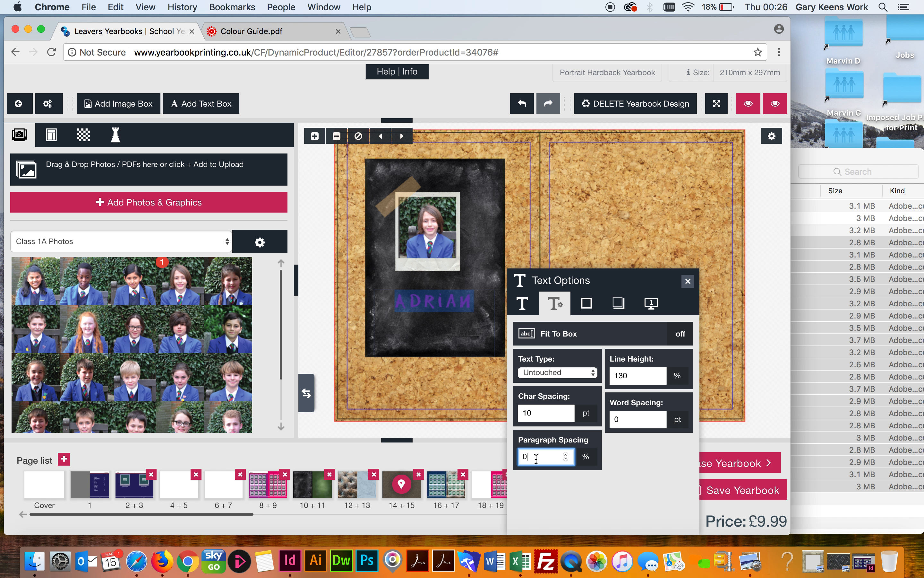
click(450, 316)
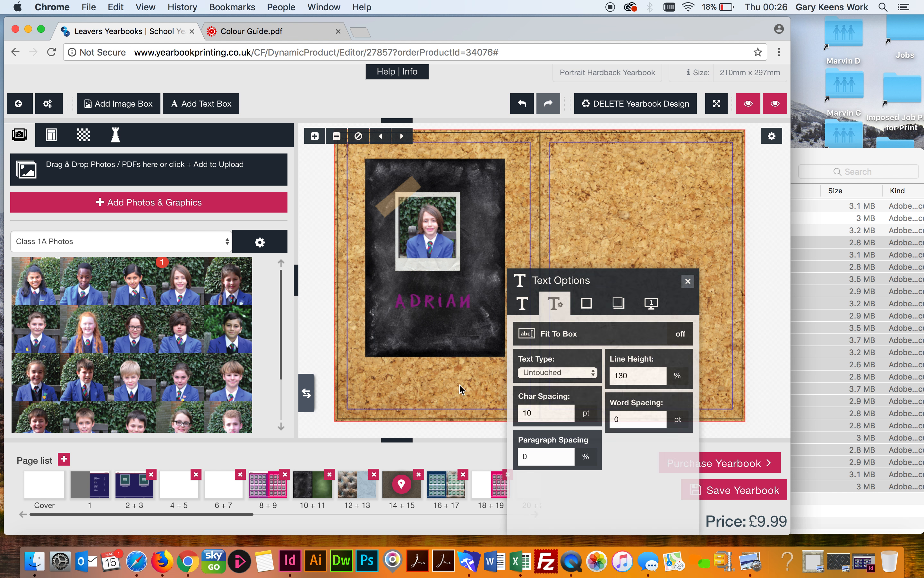
click(465, 305)
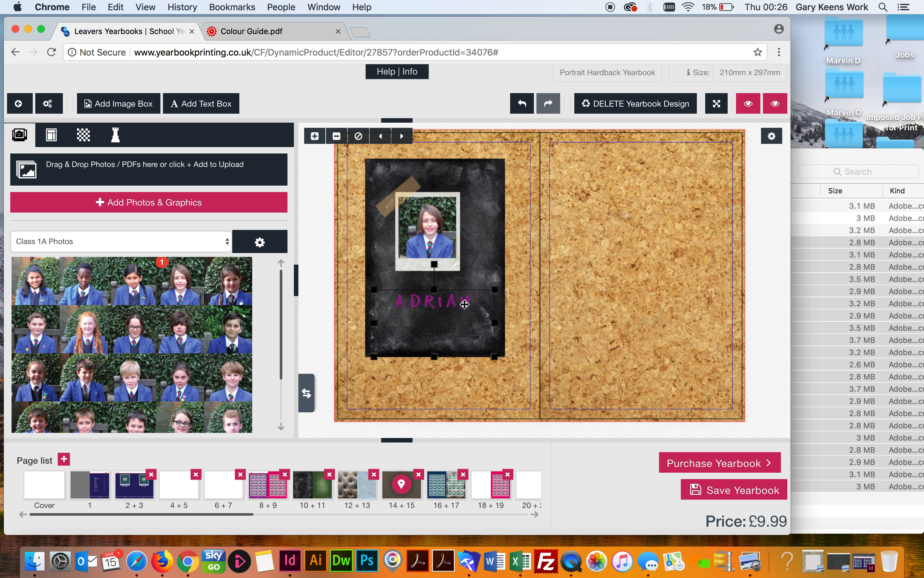
click(478, 305)
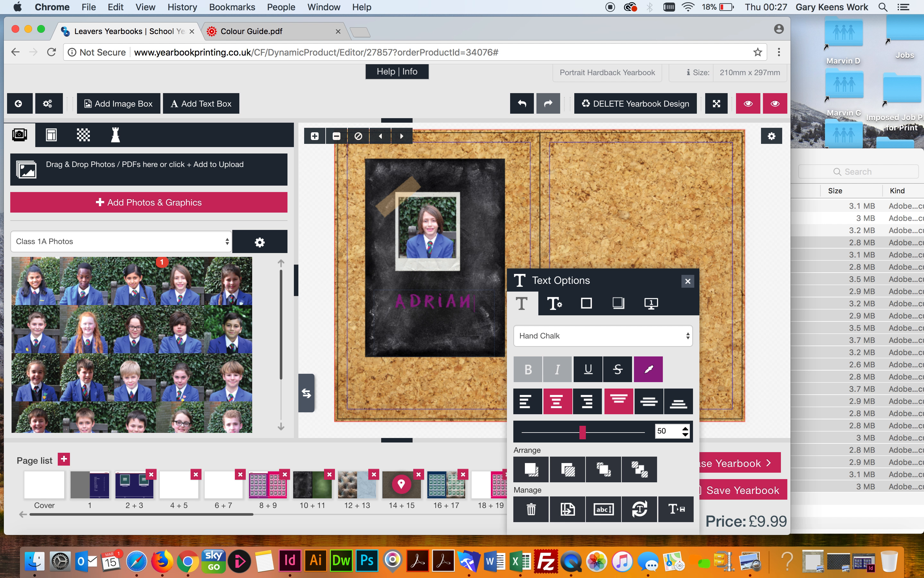
key(Return)
drag(397, 302, 475, 354)
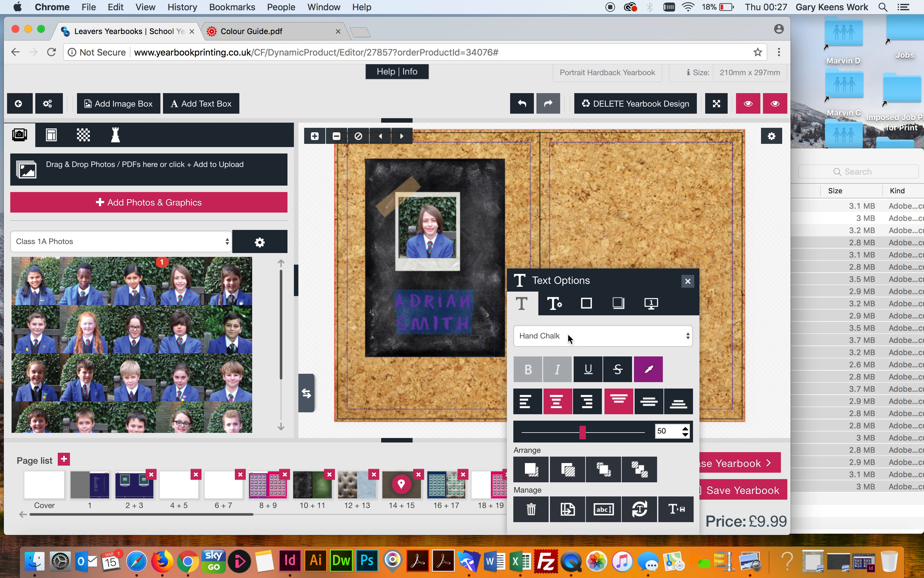
Set the two-line name's paragraph spacing to 20% in the advanced text options
click(555, 303)
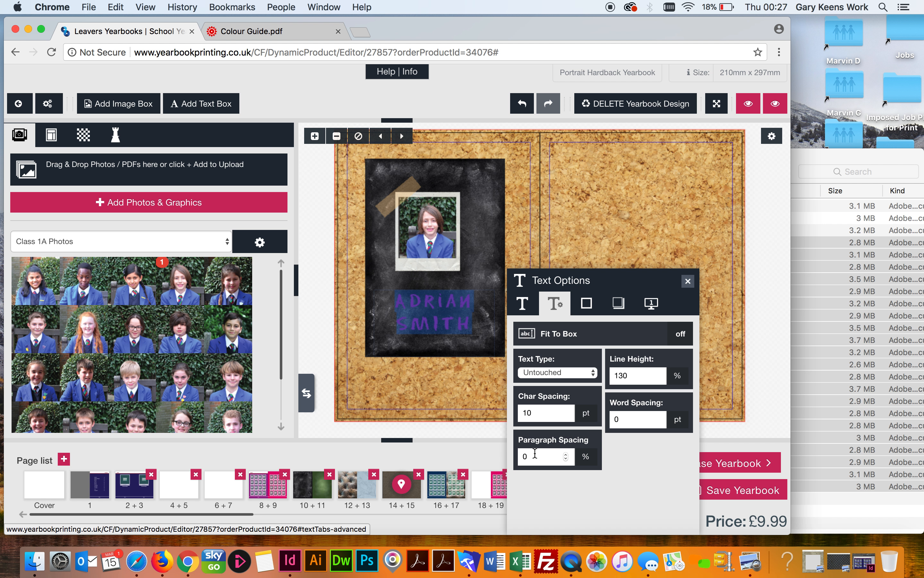
drag(535, 454, 517, 455)
text(140)
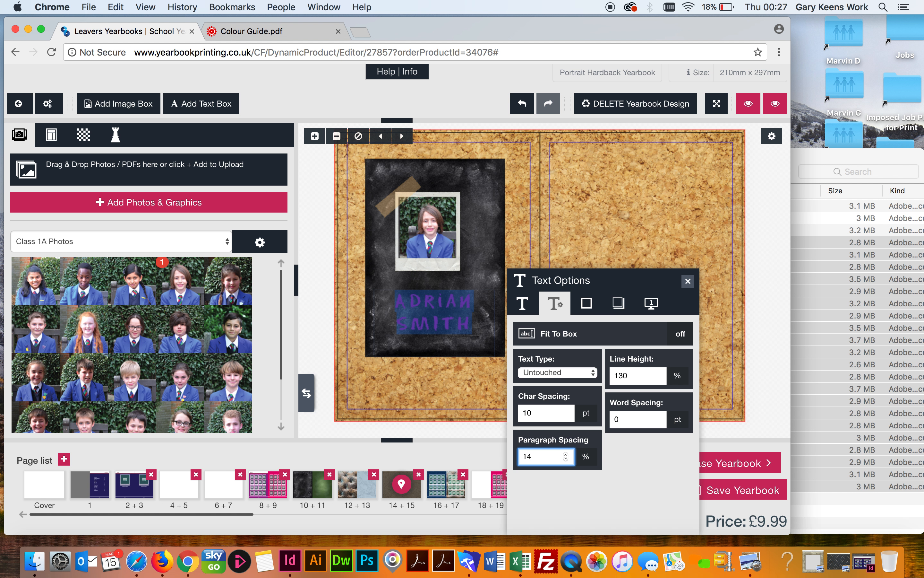
click(537, 413)
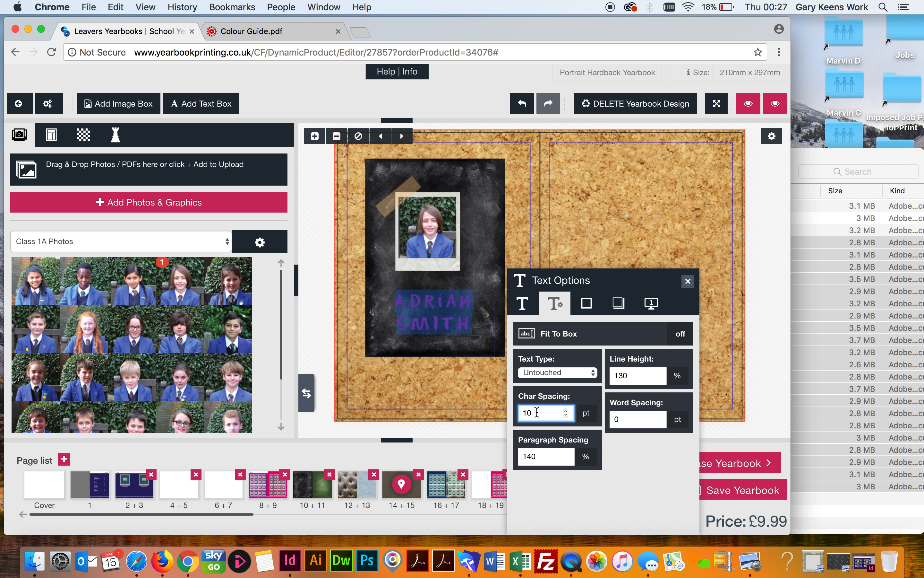
click(531, 457)
double_click(521, 457)
text(2000)
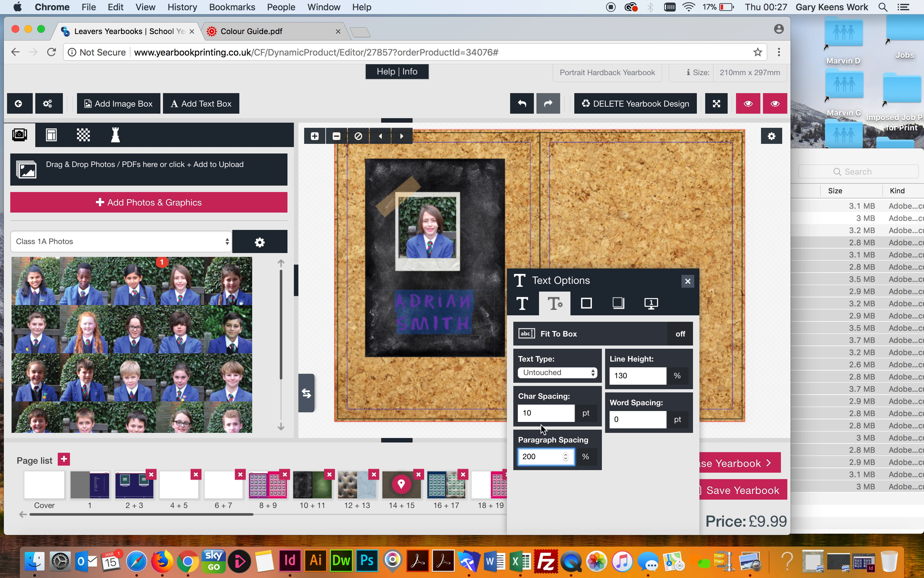
click(542, 413)
click(485, 341)
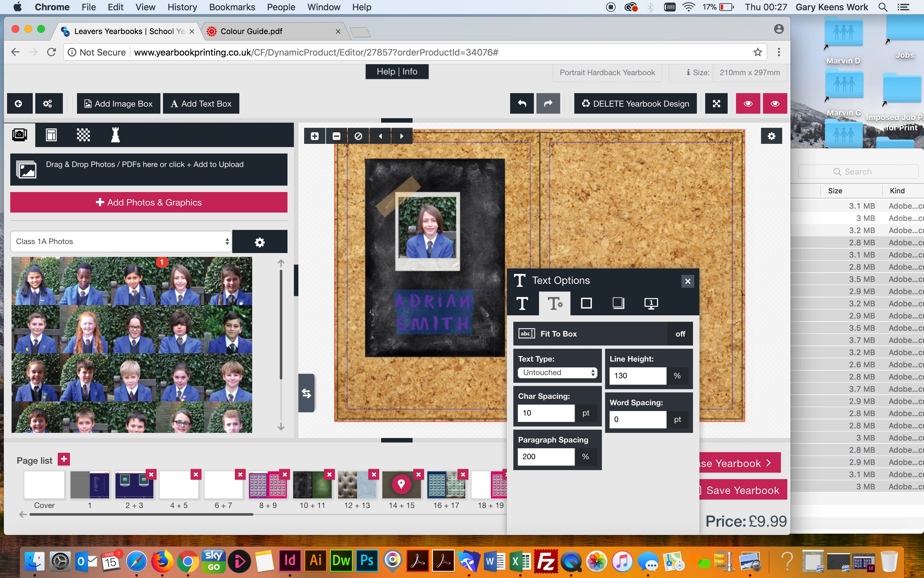
drag(397, 301, 470, 343)
drag(543, 456, 514, 460)
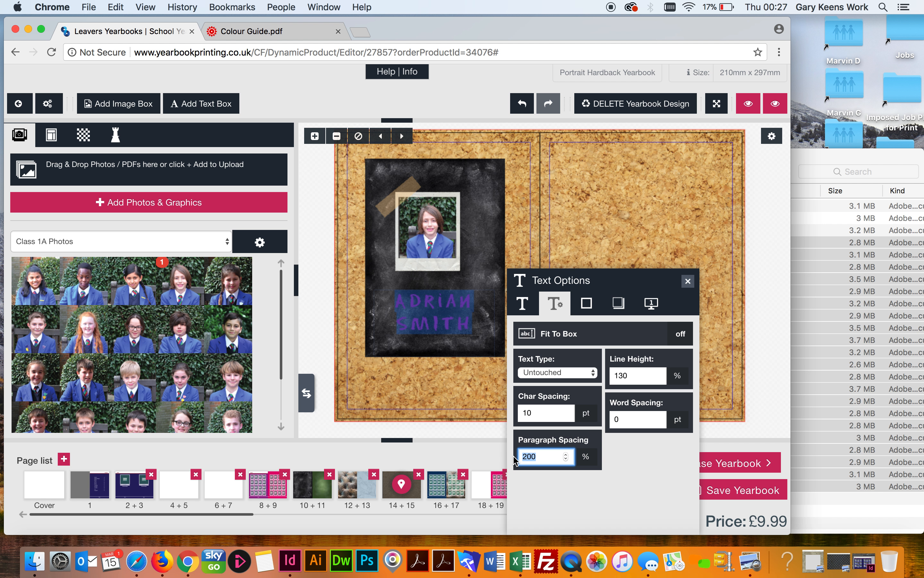
text(20)
click(541, 415)
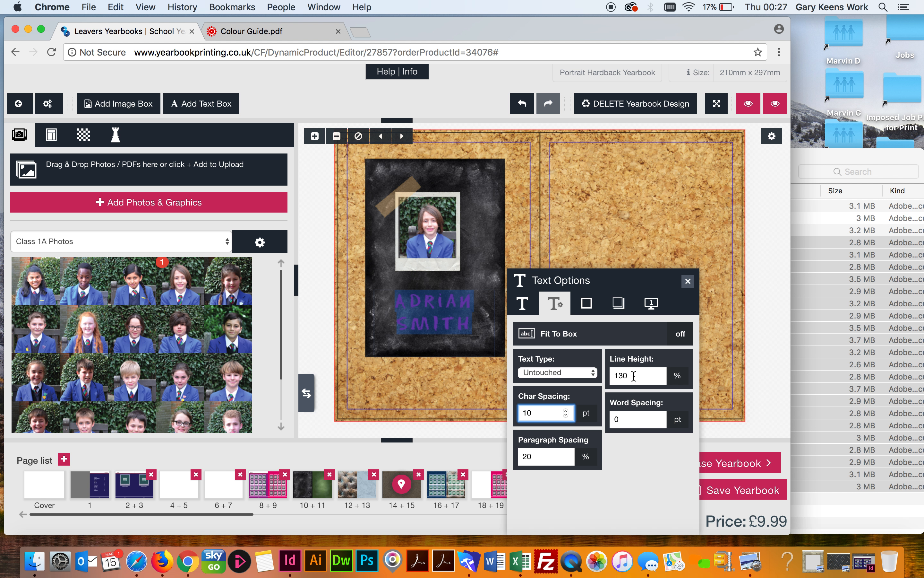
Give the name 200% line height and raise the top of its text box
drag(623, 376, 621, 375)
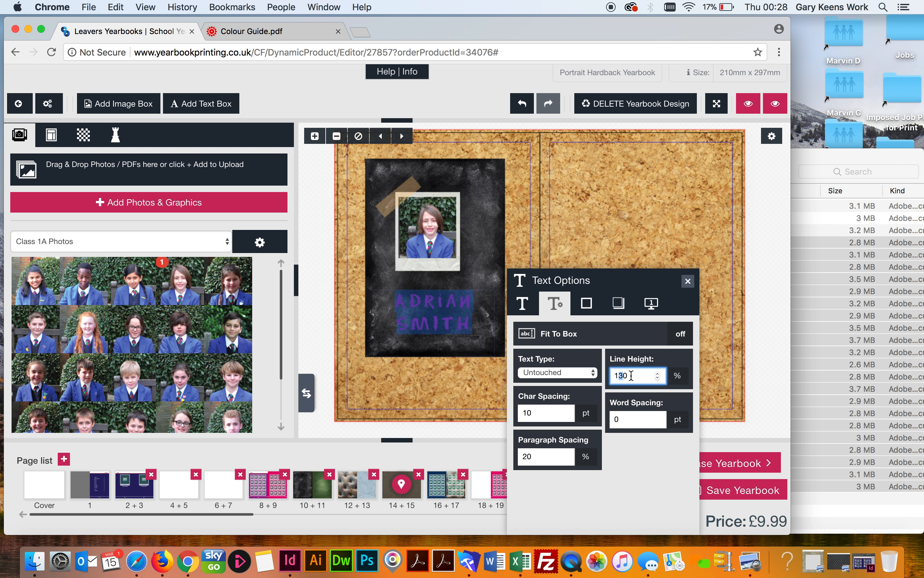
key(BackSpace)
key(BackSpace)
text(200)
key(BackSpace)
click(545, 412)
click(425, 314)
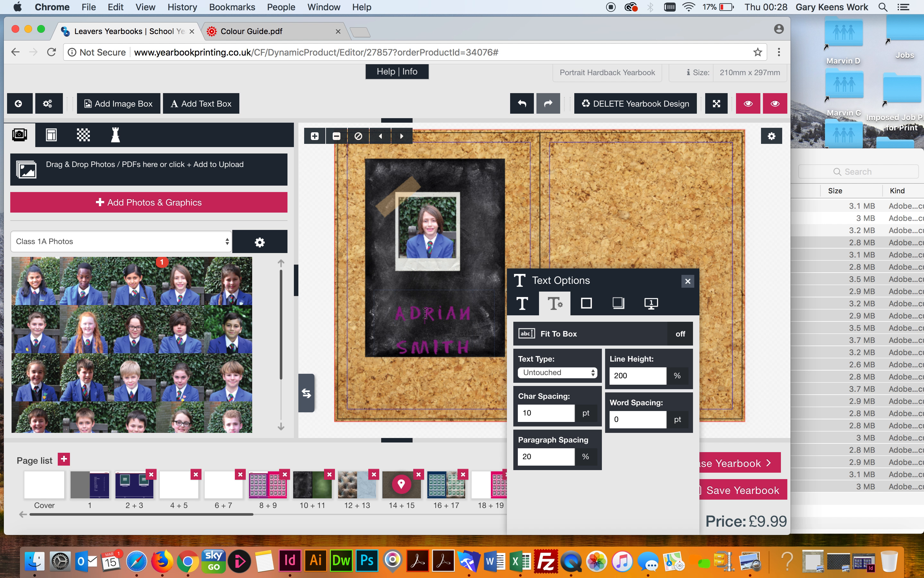
click(639, 235)
click(453, 315)
drag(436, 291, 435, 277)
Save the name caption's purple Hand Chalk styling as the default text formatting
double_click(430, 311)
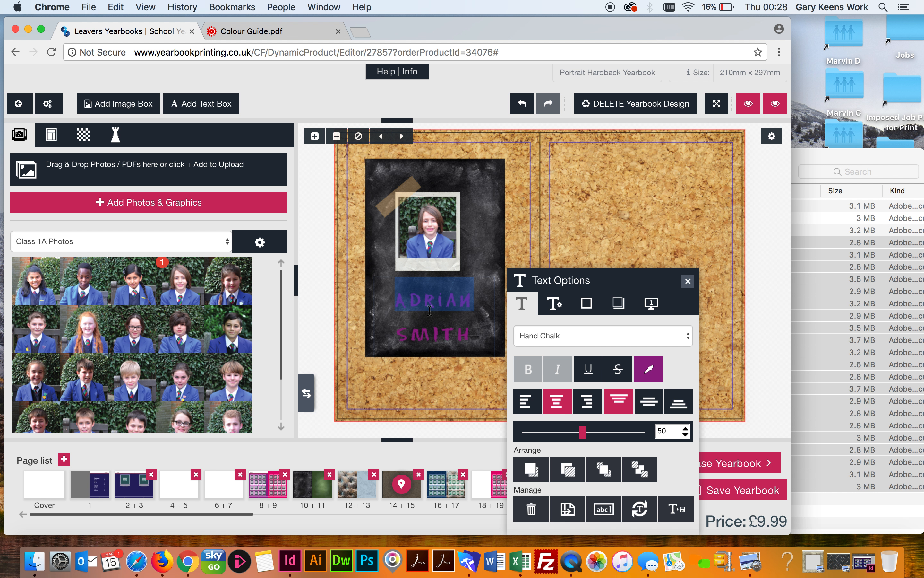
click(434, 334)
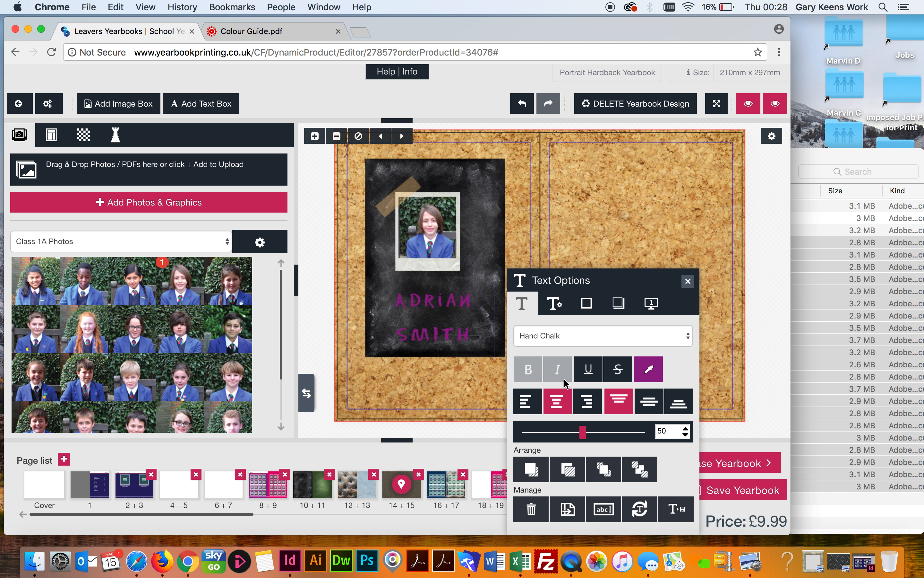
click(677, 512)
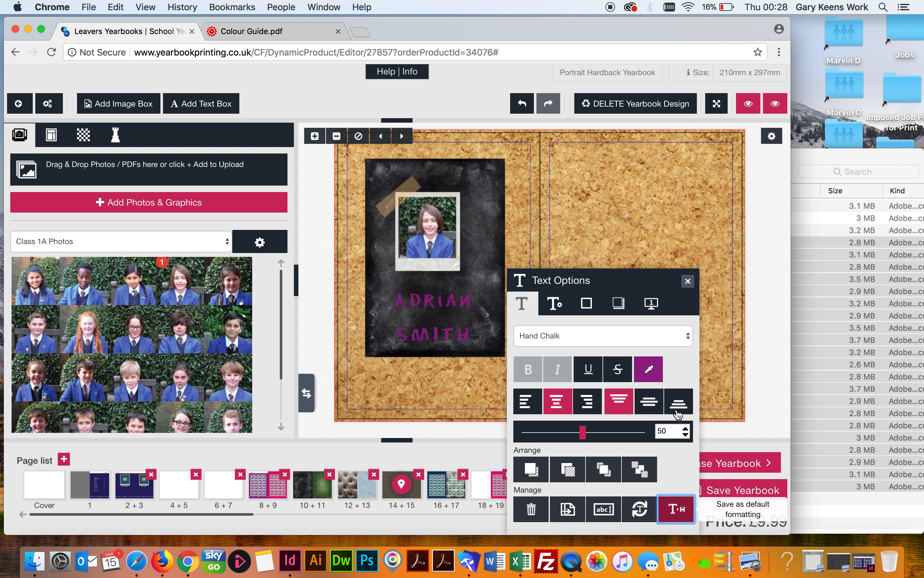
click(652, 197)
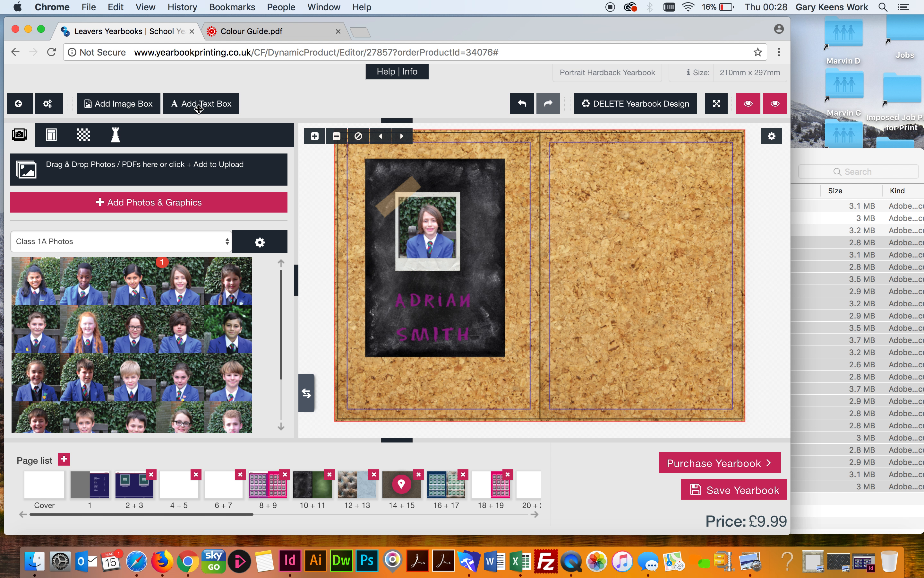
Drop a new YOUR TEXT box near the top of the right cork page
drag(193, 105, 700, 369)
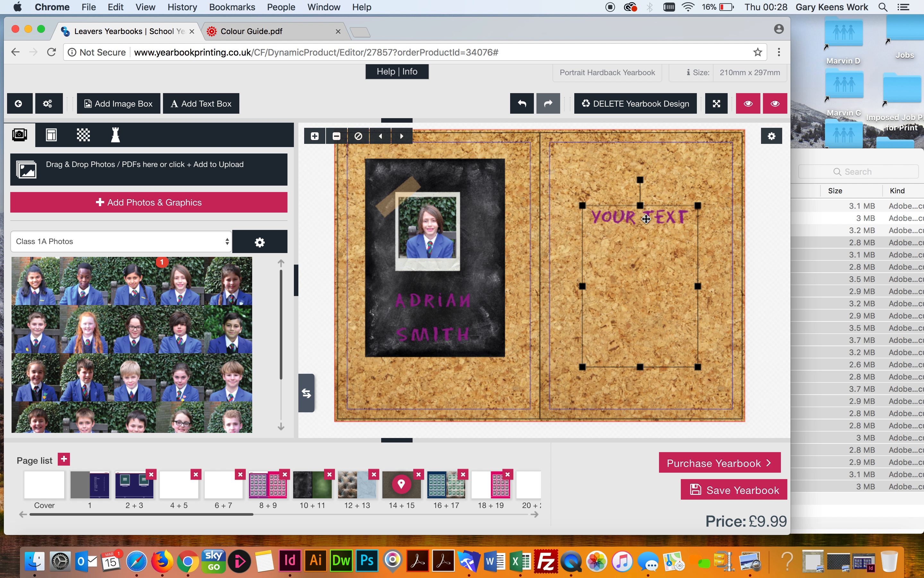
click(779, 304)
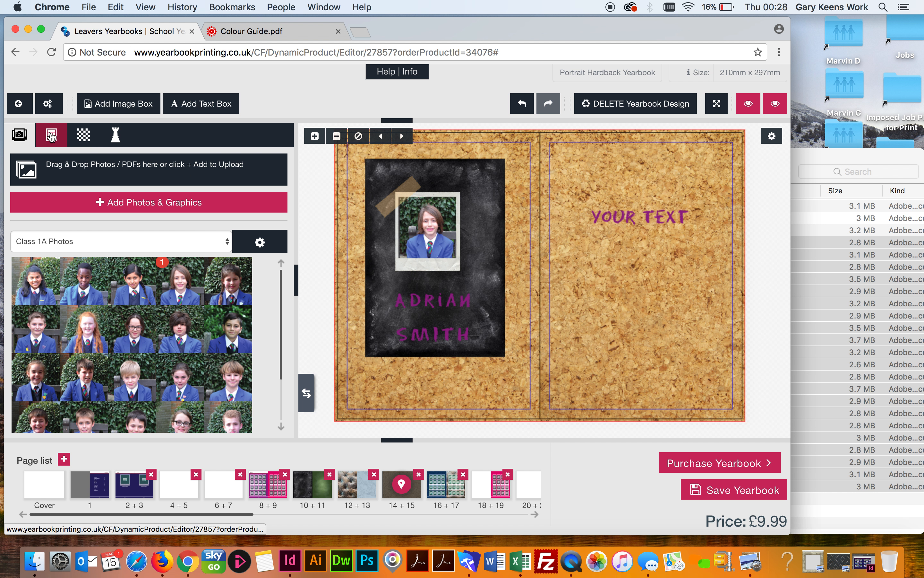
Save page 14's left chalkboard profile page as a new layout under My Layout Design Themes
click(51, 136)
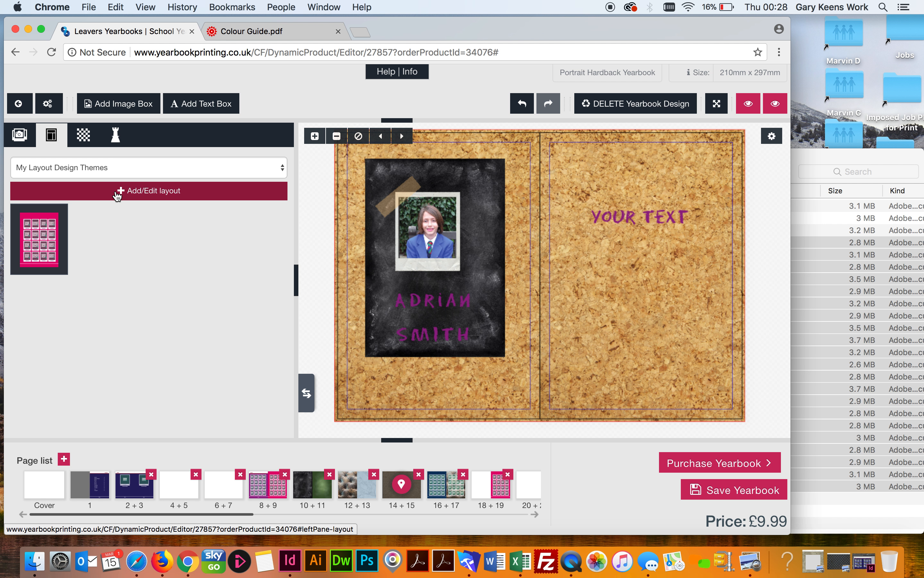
click(119, 190)
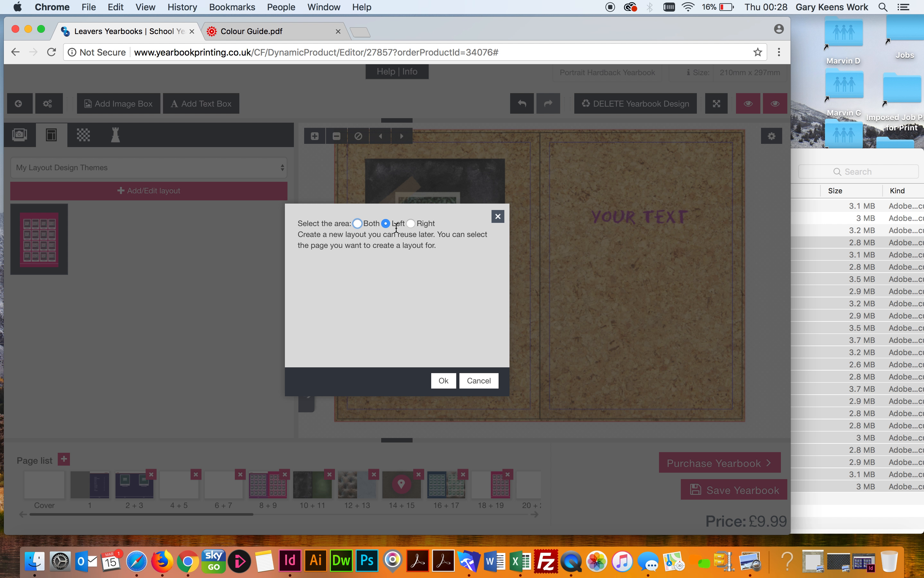
click(444, 381)
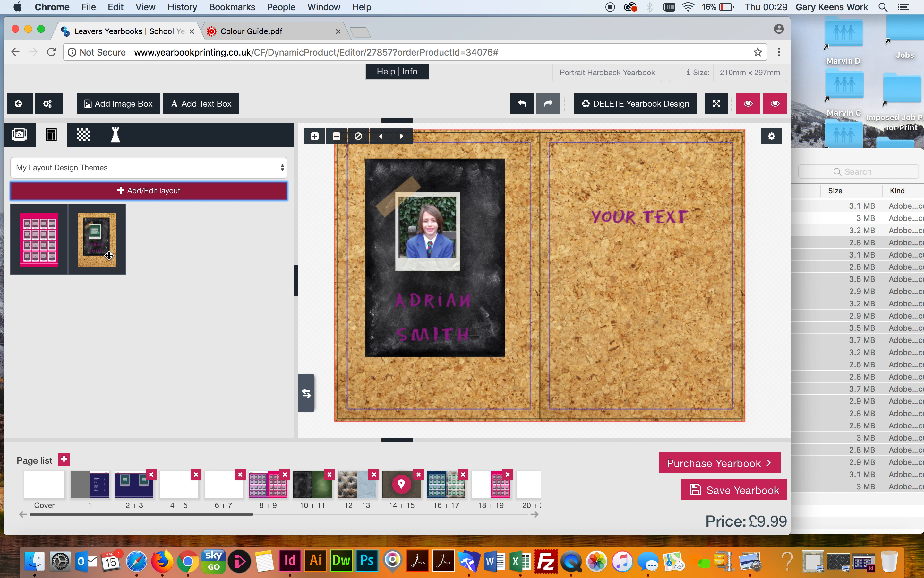
click(423, 517)
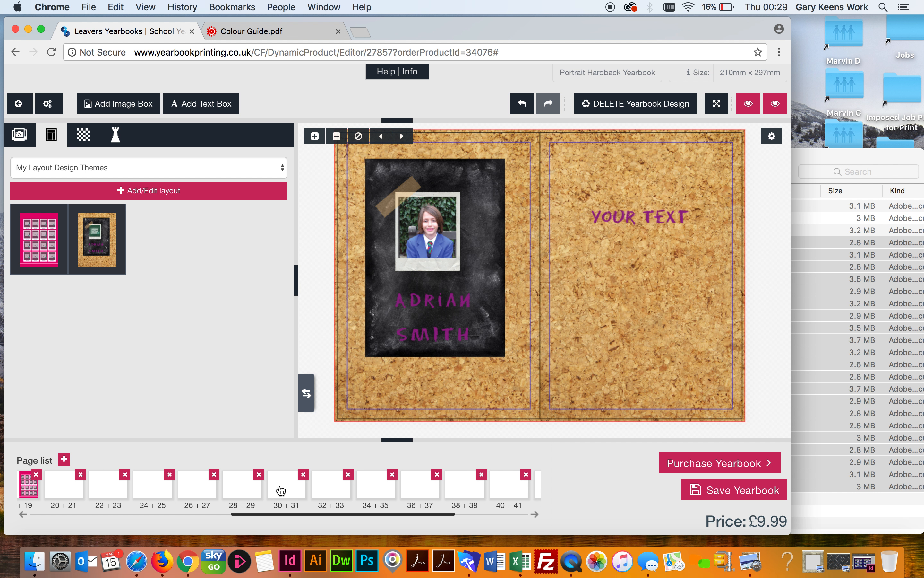
Apply the cork-board profile layout to page 30 of spread 30 + 31 and save the yearbook
click(281, 490)
drag(94, 241, 391, 251)
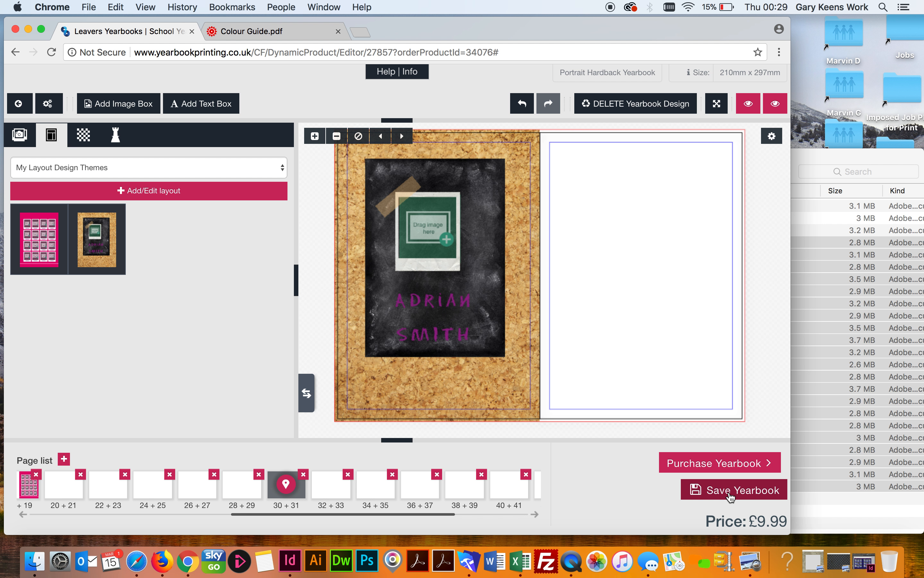
click(730, 493)
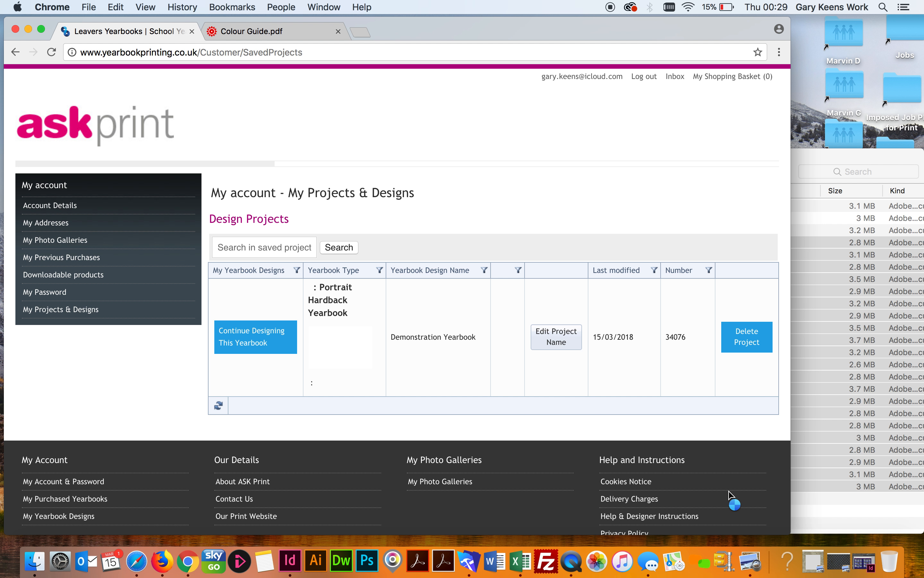
From the askprint home page, continue designing the Demonstration Yearbook via My Yearbook Designs
click(115, 131)
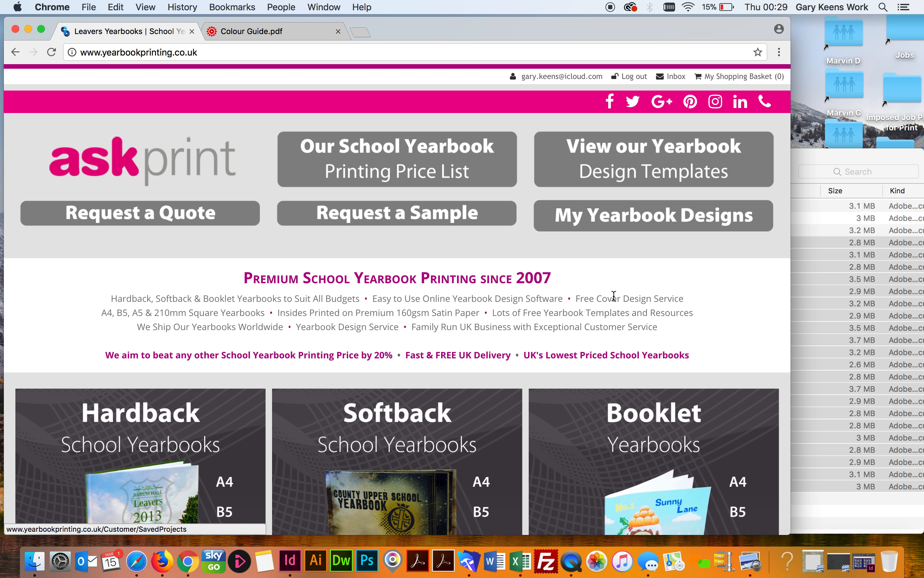
scroll(615, 296, down, 4)
scroll(615, 296, up, 4)
click(594, 221)
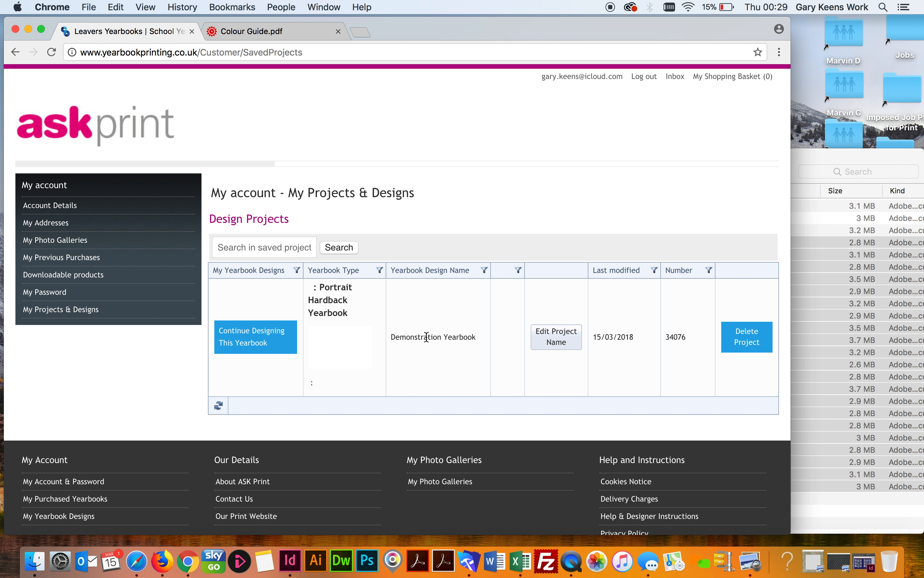
click(245, 335)
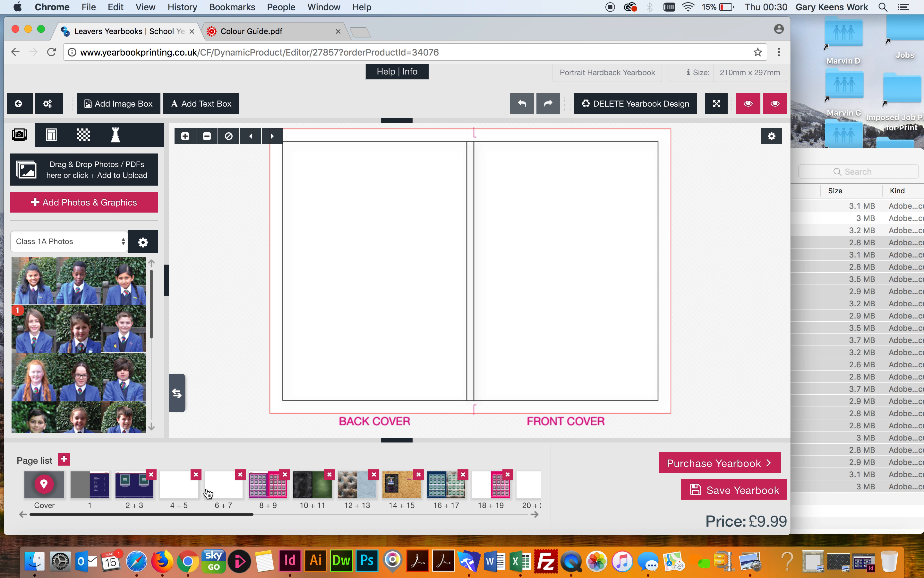
Show the 10 + 11 chalkboard spread in a widened window and browse the Templates, Backgrounds, Clipart and Photos tabs
click(312, 486)
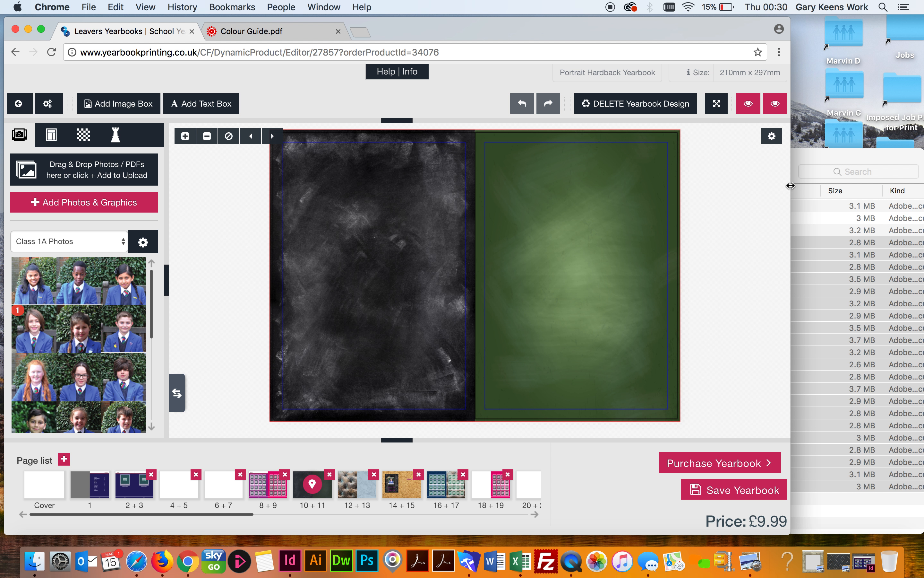
drag(790, 186, 907, 193)
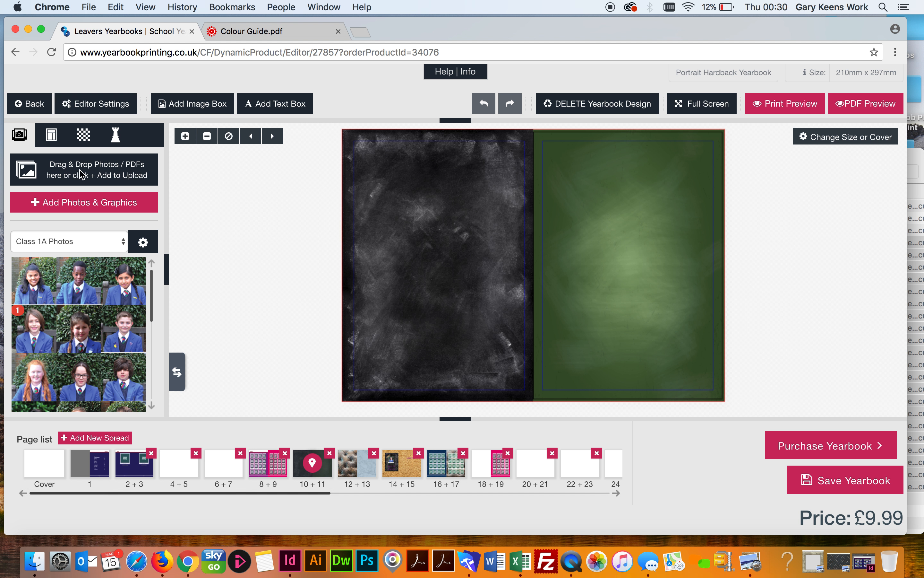
click(52, 138)
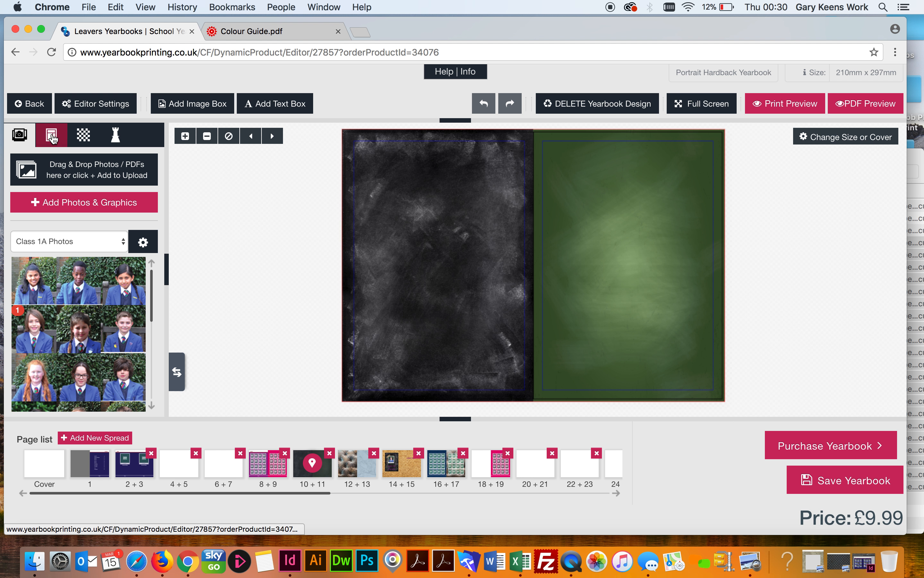
click(81, 137)
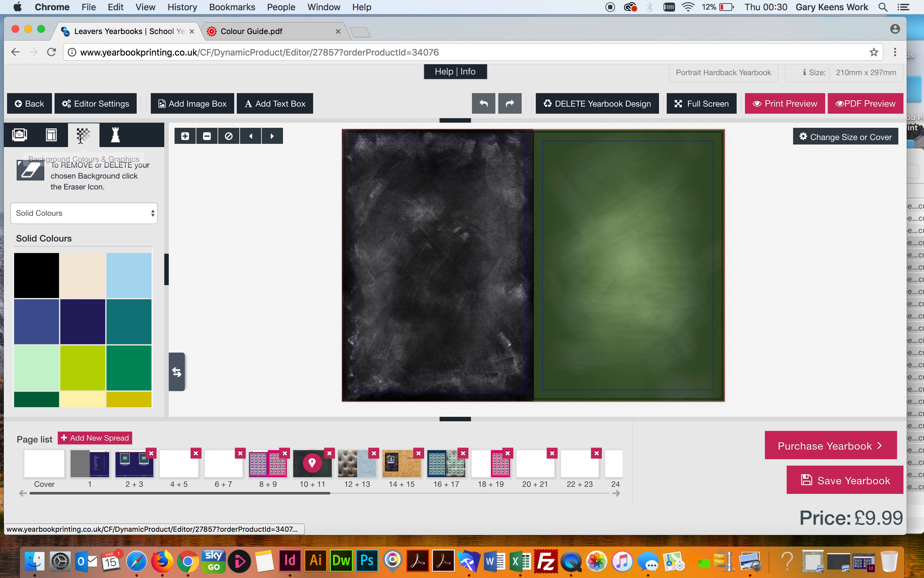
click(115, 137)
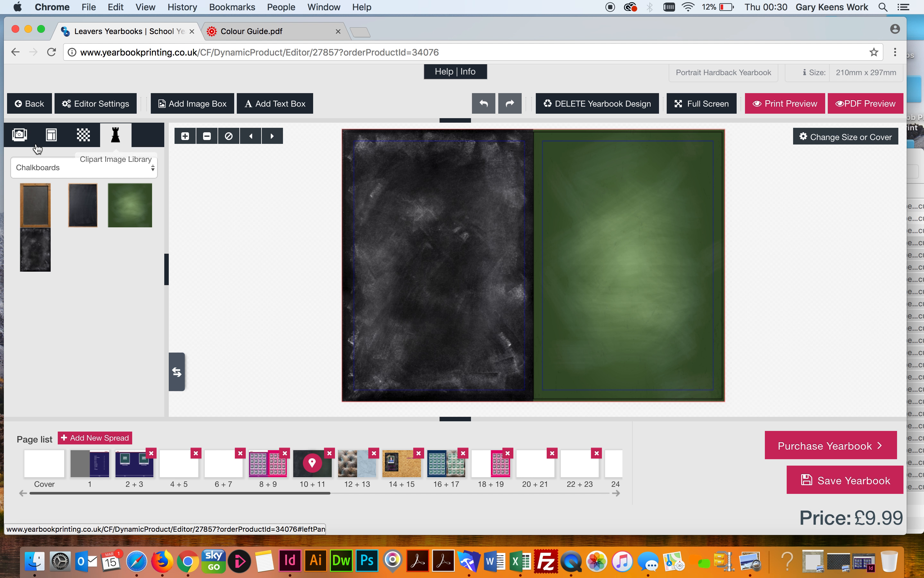
click(22, 140)
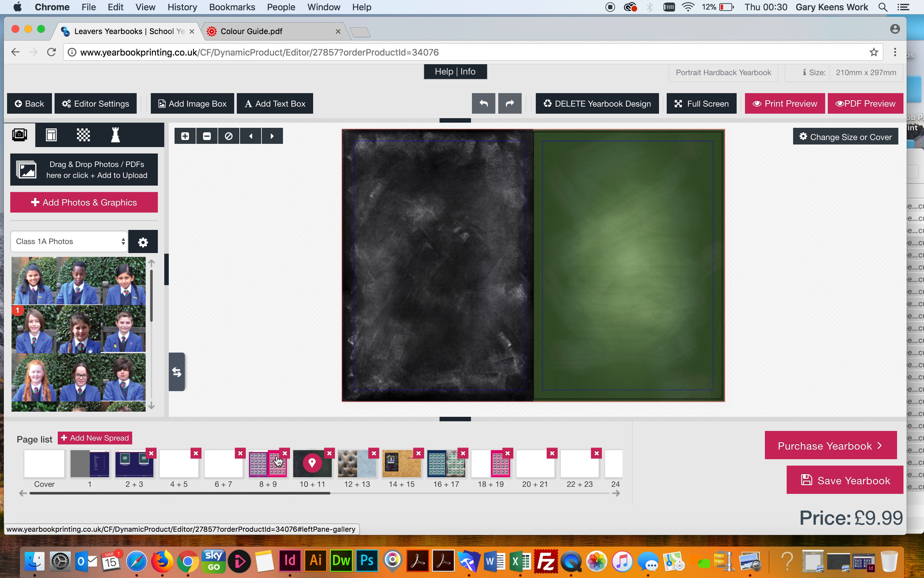
On spread 8 + 9, place four Class 1A photos: three across row one, one starting row two
click(265, 464)
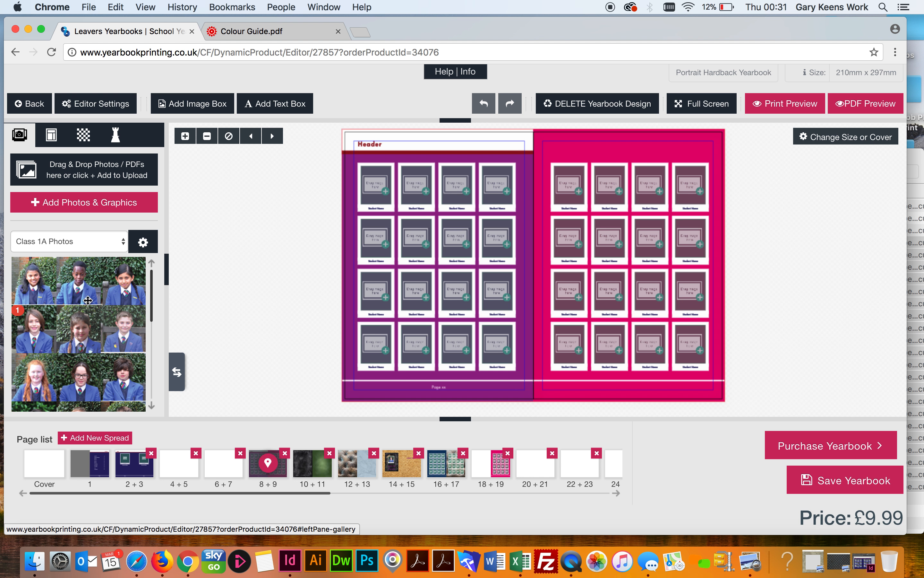
drag(78, 280, 373, 189)
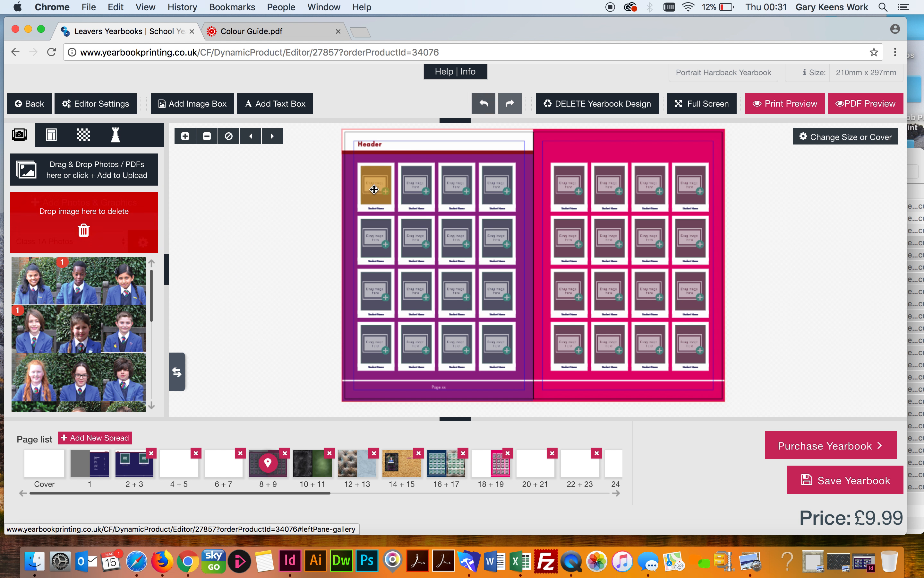
drag(126, 298, 418, 187)
drag(122, 299, 456, 188)
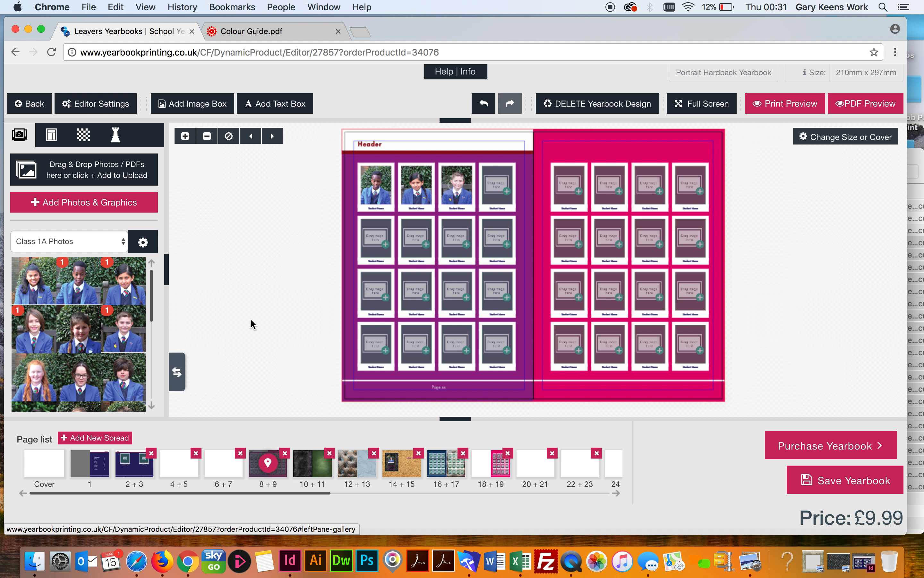
drag(87, 379, 374, 239)
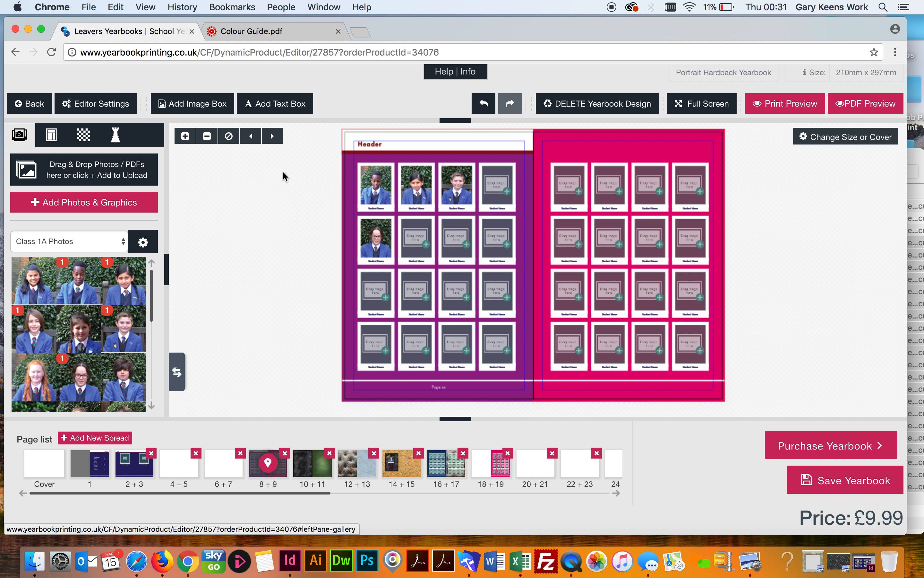
drag(283, 173, 333, 238)
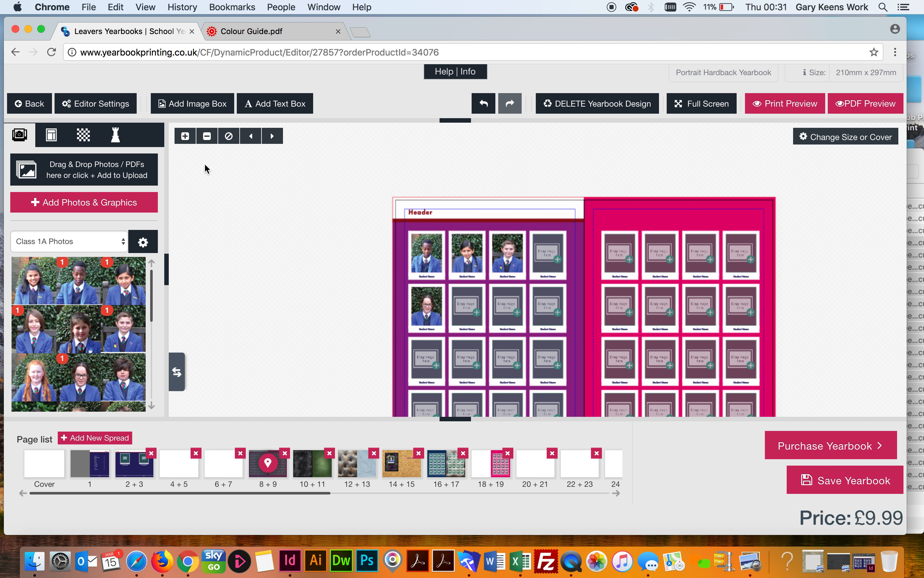
Select the first student photo on the grid and show its position and size values
click(185, 136)
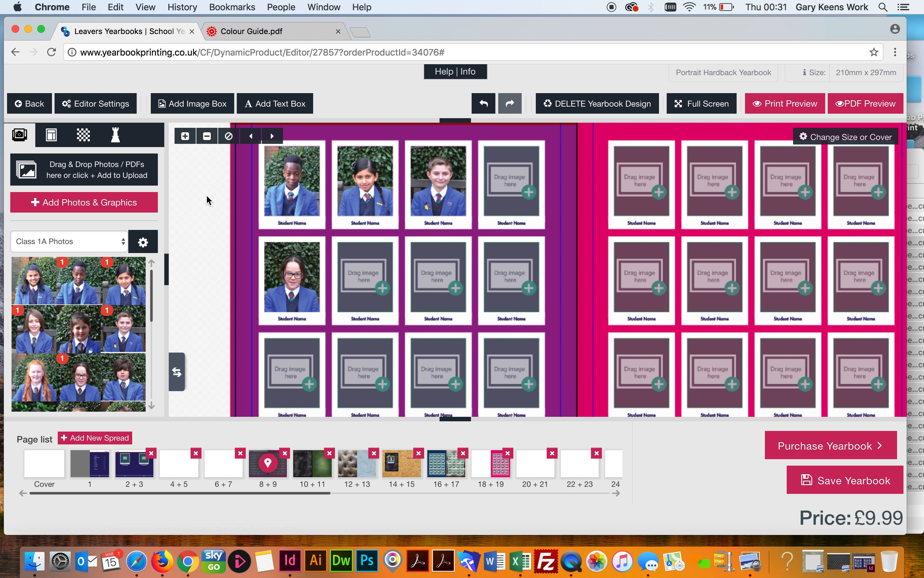
drag(205, 195, 291, 253)
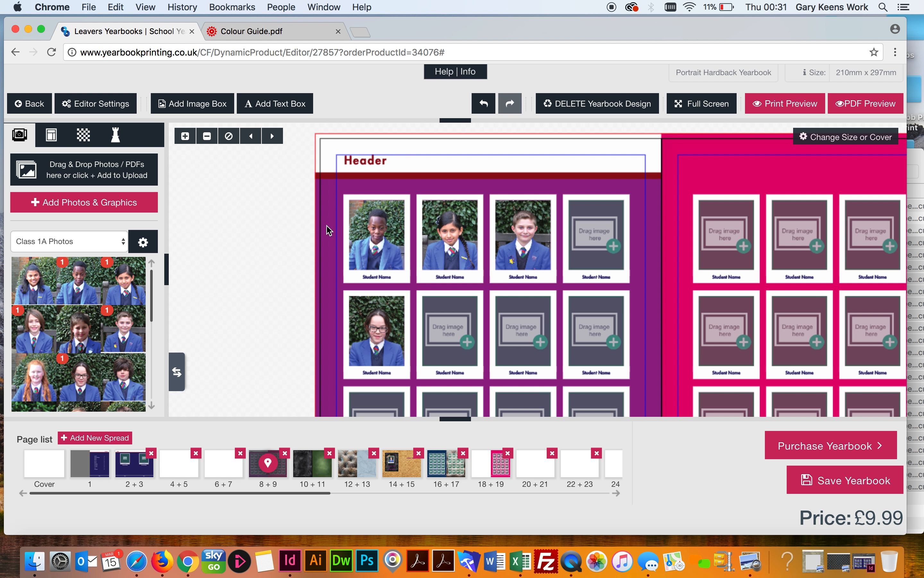
click(369, 222)
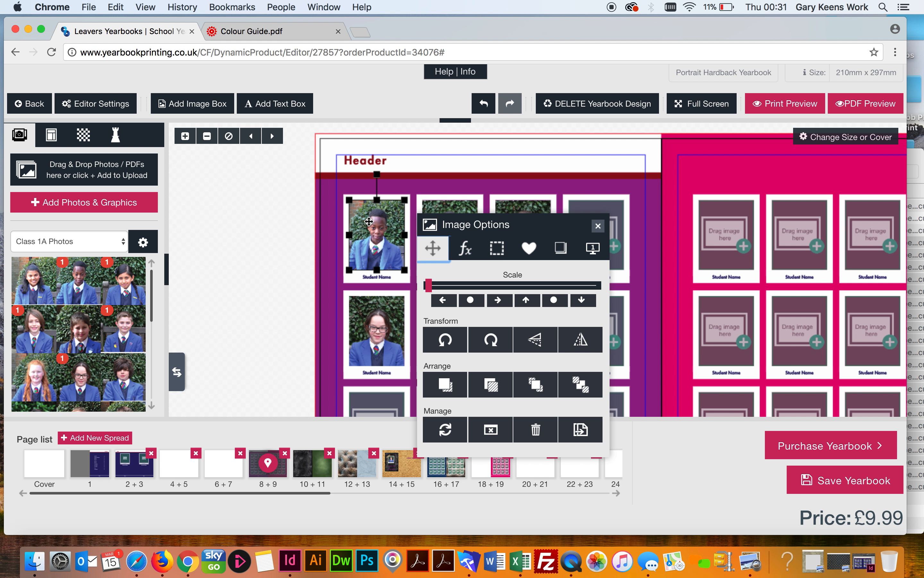
click(596, 249)
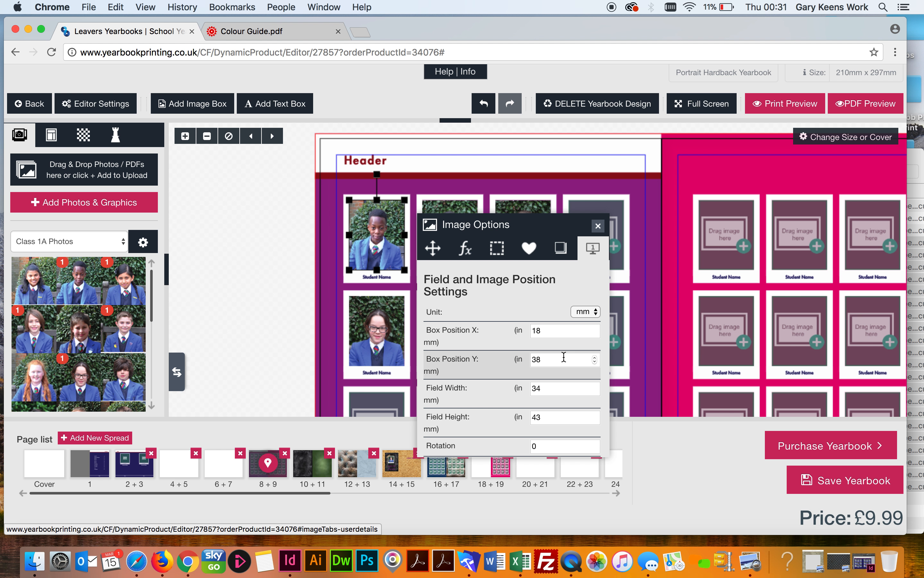
Change the photo's Y position to 40 mm, then back to 38 mm, at 34 × 43 mm
drag(541, 359, 527, 363)
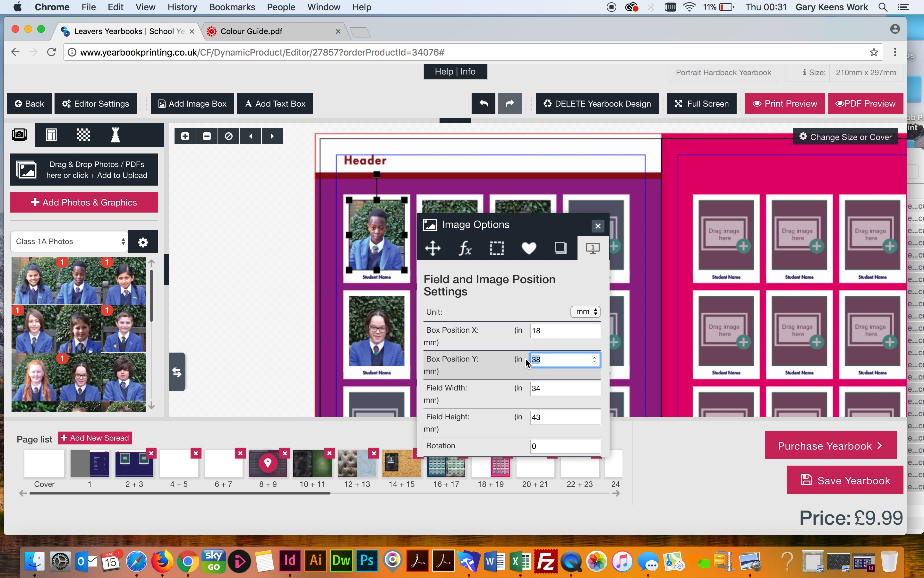
text(40)
click(546, 332)
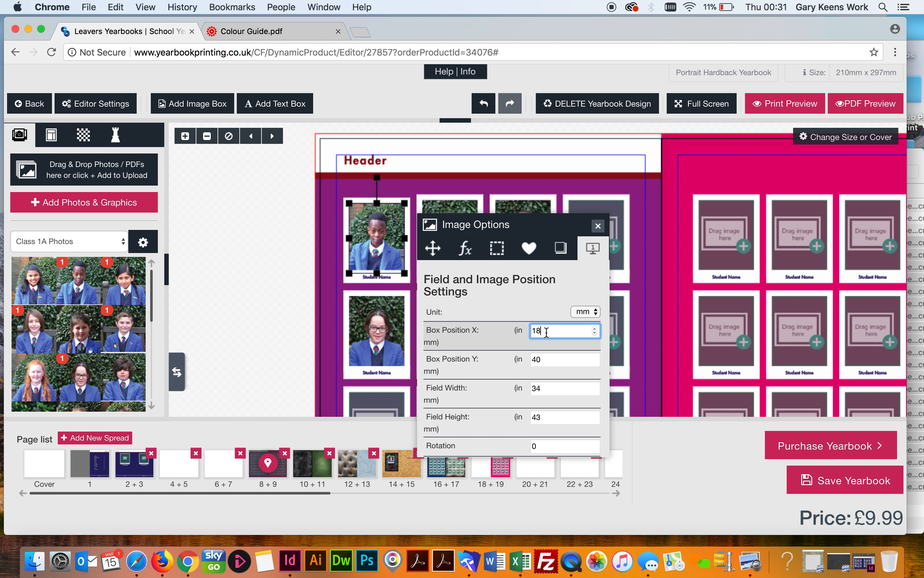
click(551, 387)
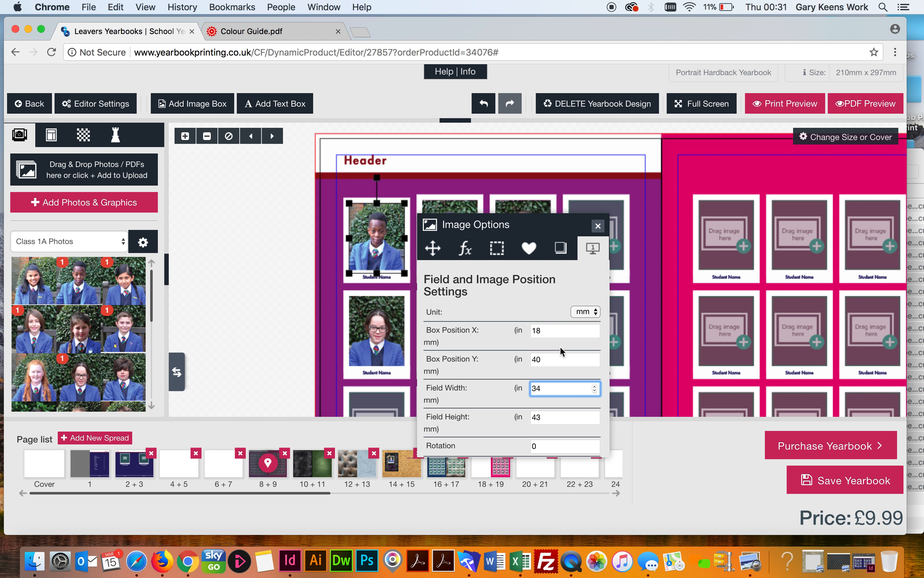
drag(541, 363, 527, 365)
text(38)
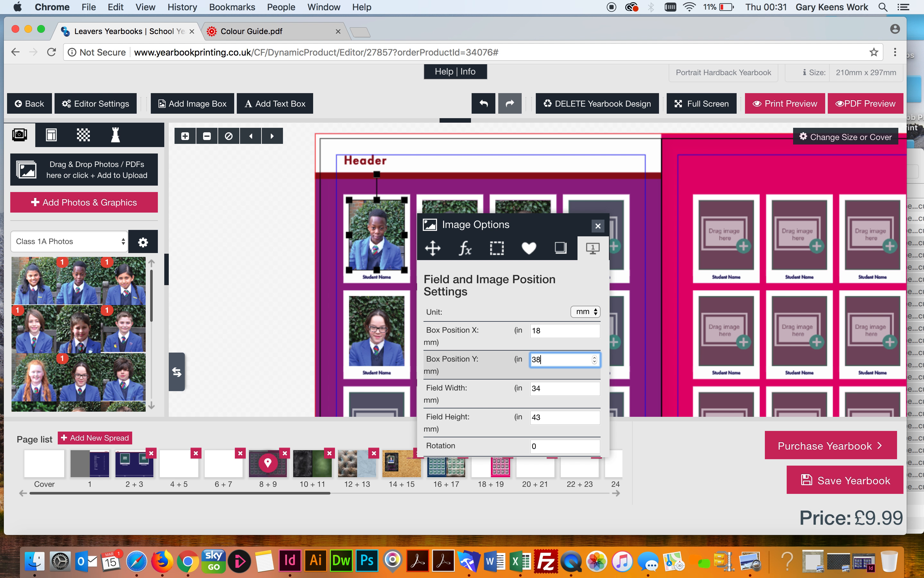
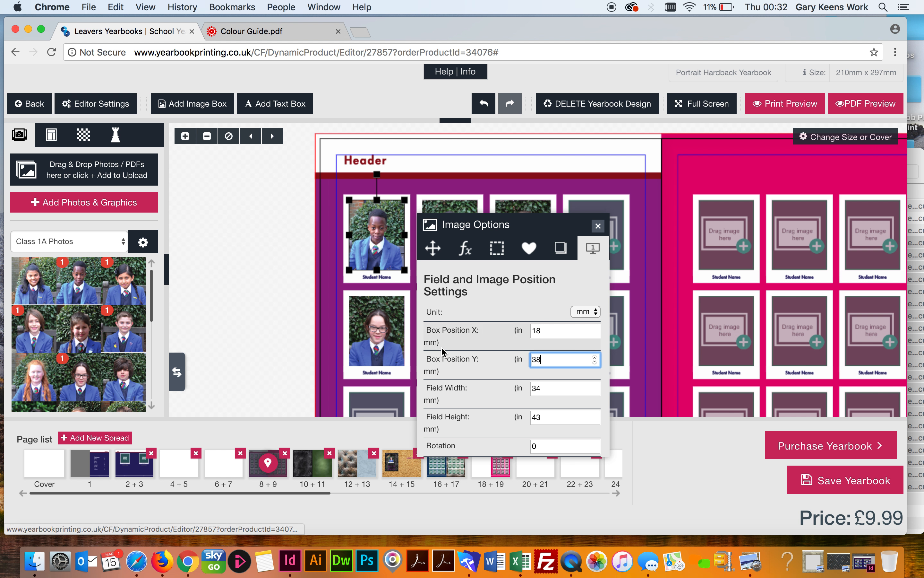
Drag the first pupil photo right so it sits over the second frame
click(466, 251)
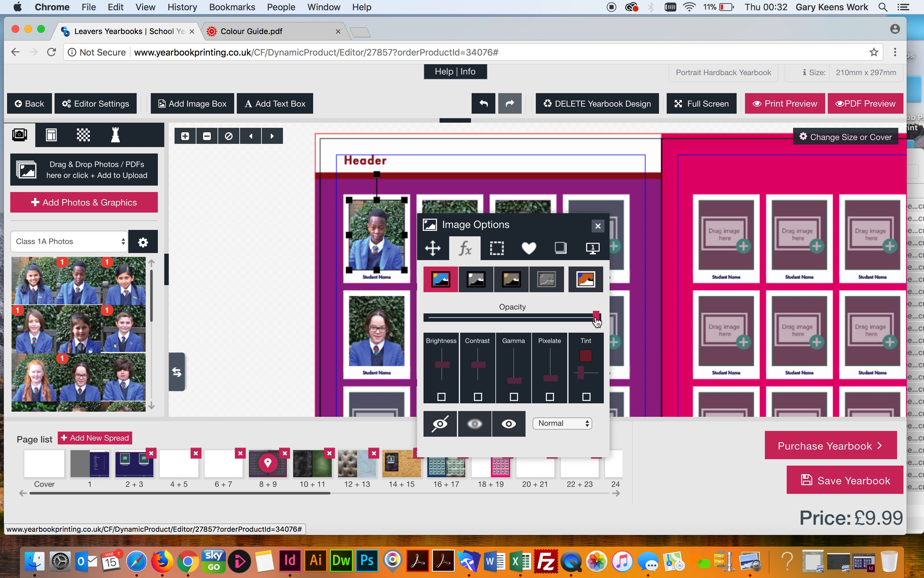
click(259, 328)
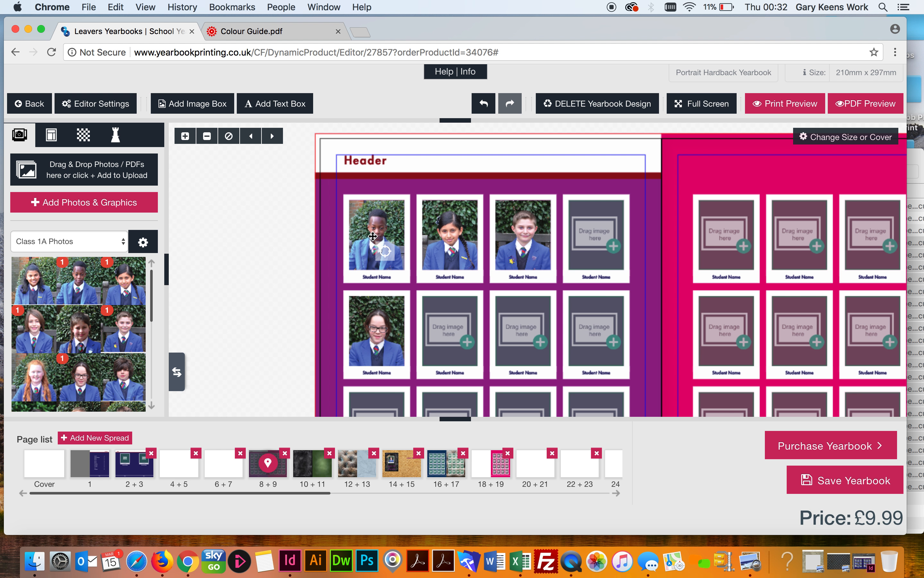
drag(368, 217, 410, 221)
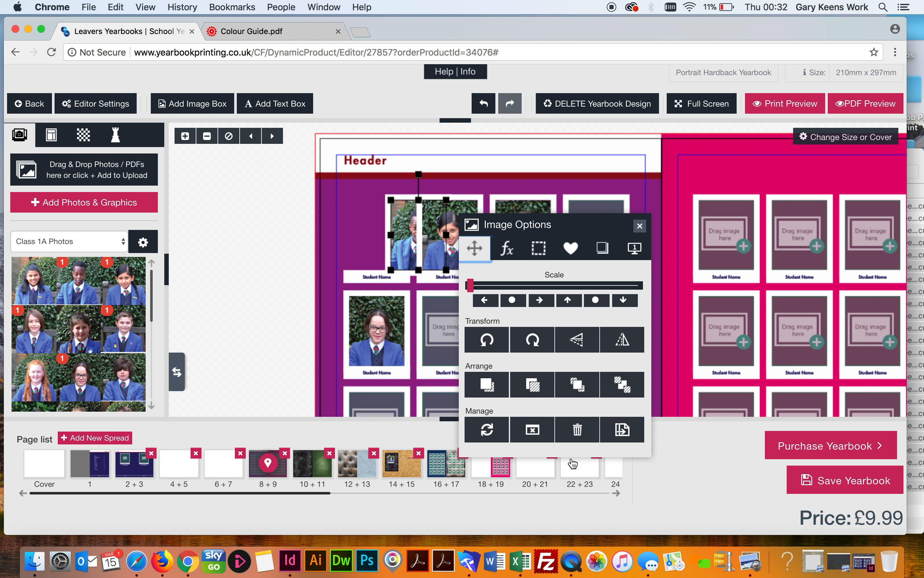
Bring the boy's photo in front of the girl's photo and shift it further right
click(579, 385)
click(579, 385)
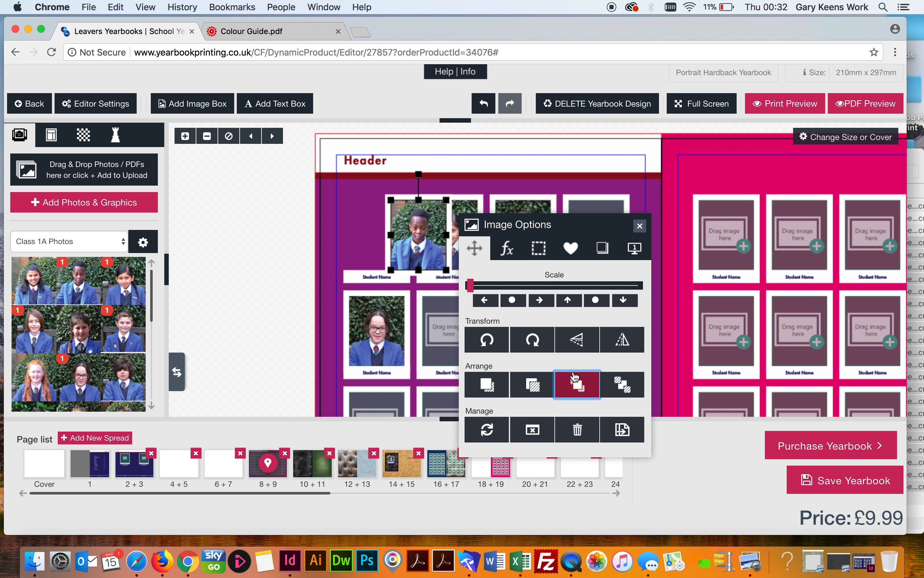
click(272, 294)
mouse_move(405, 232)
mouse_down()
mouse_move(418, 232)
mouse_move(419, 241)
mouse_up()
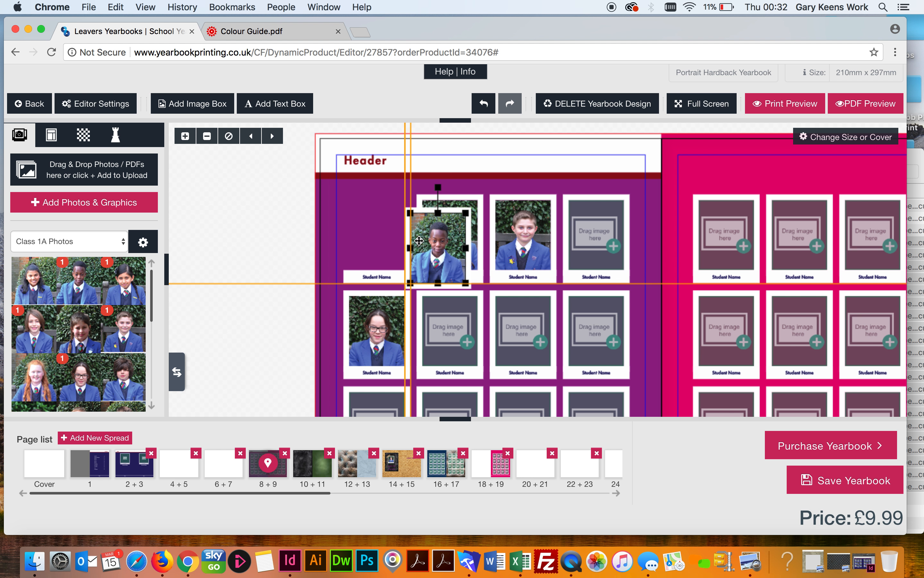
Enlarge the boy's photo over the neighbouring frames and reopen its image options
drag(470, 284, 518, 346)
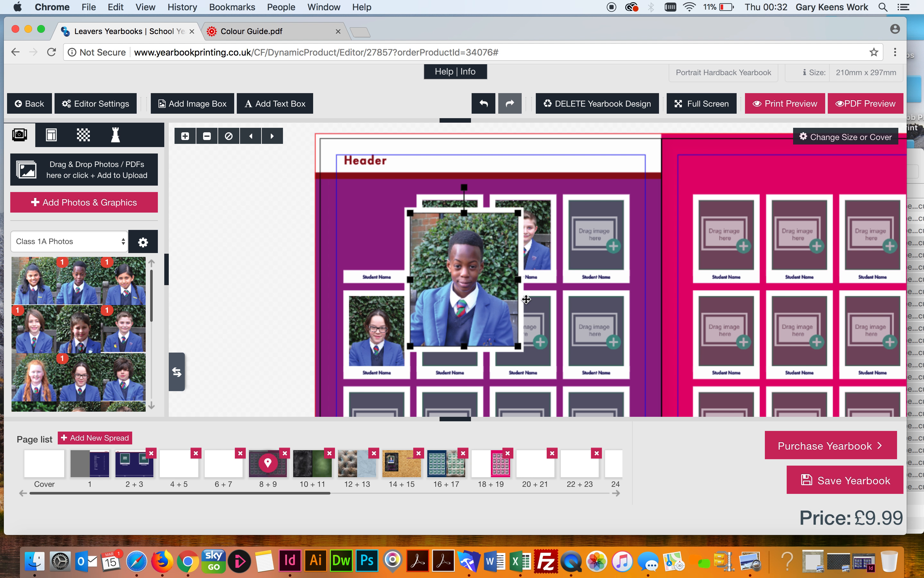
click(481, 247)
click(481, 248)
click(480, 247)
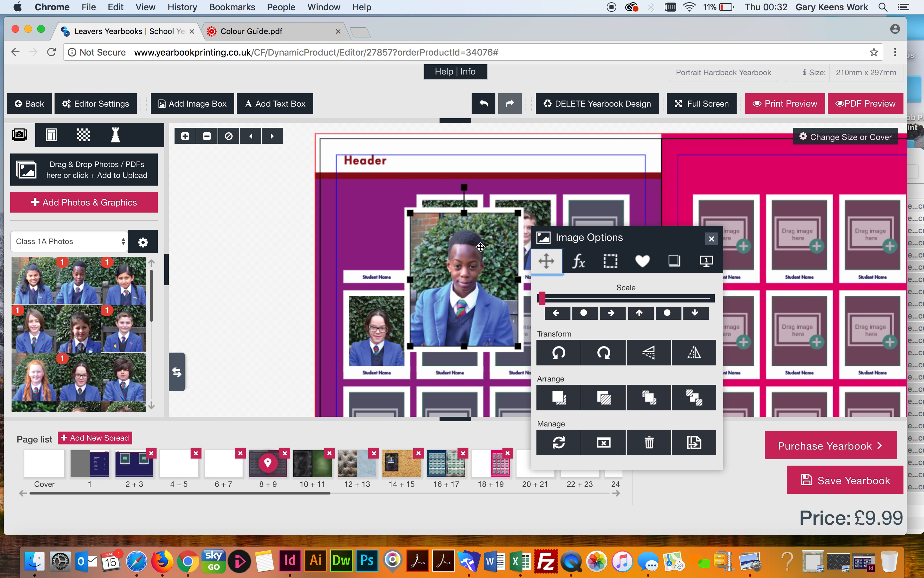
Set the enlarged photo's border colour to purple 7200c3, with the border width back at zero
click(611, 262)
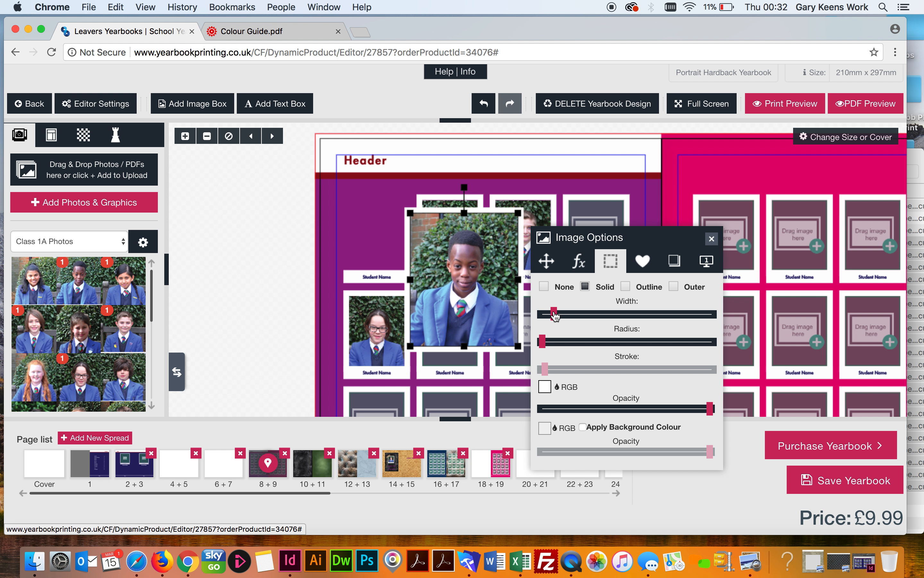
drag(554, 315, 569, 316)
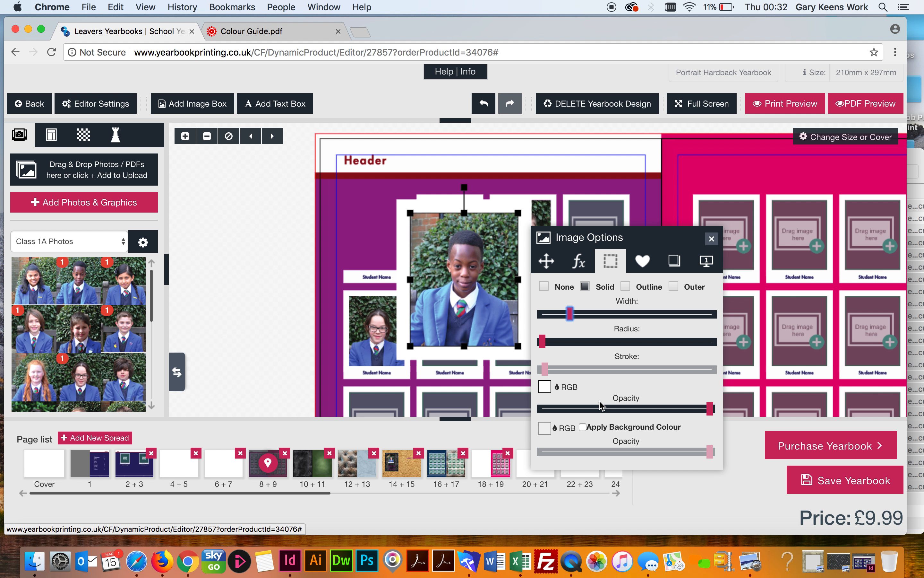
click(545, 387)
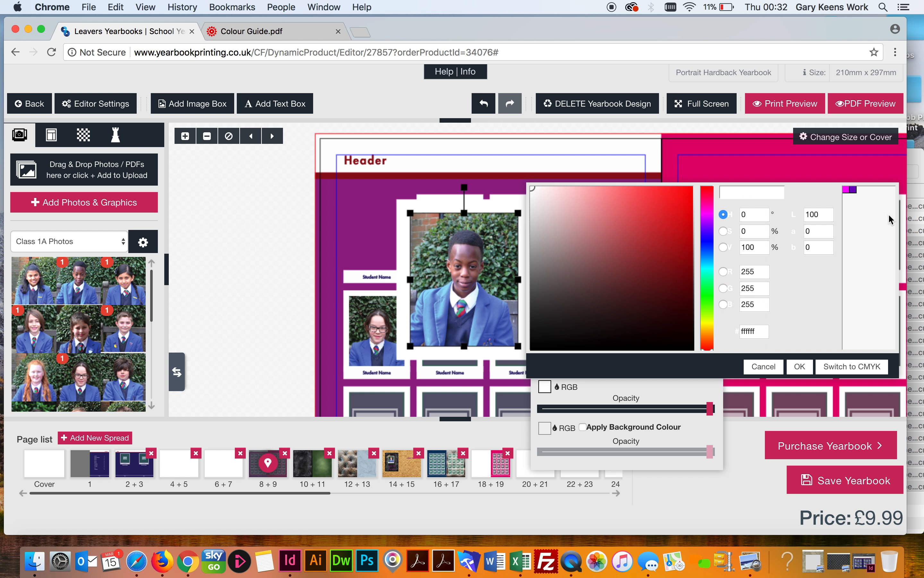
click(854, 191)
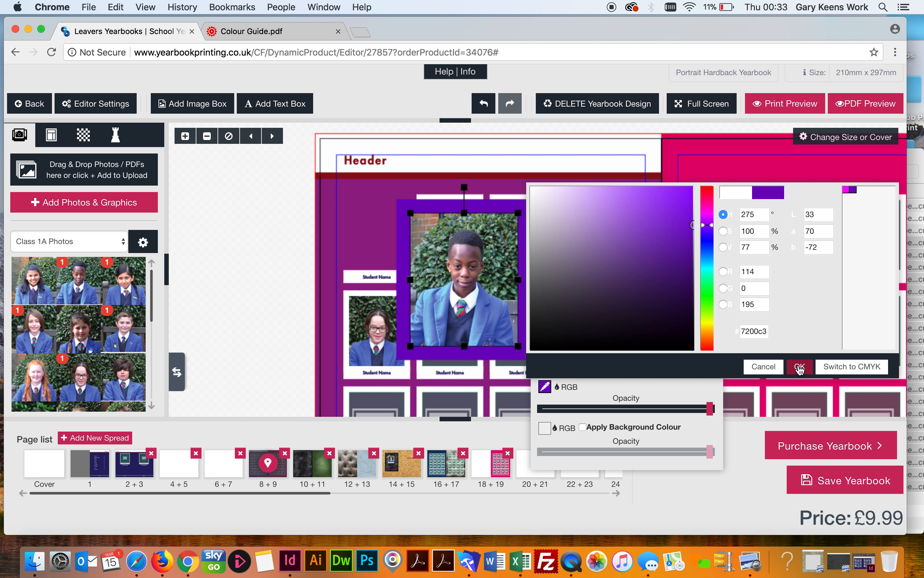
click(800, 366)
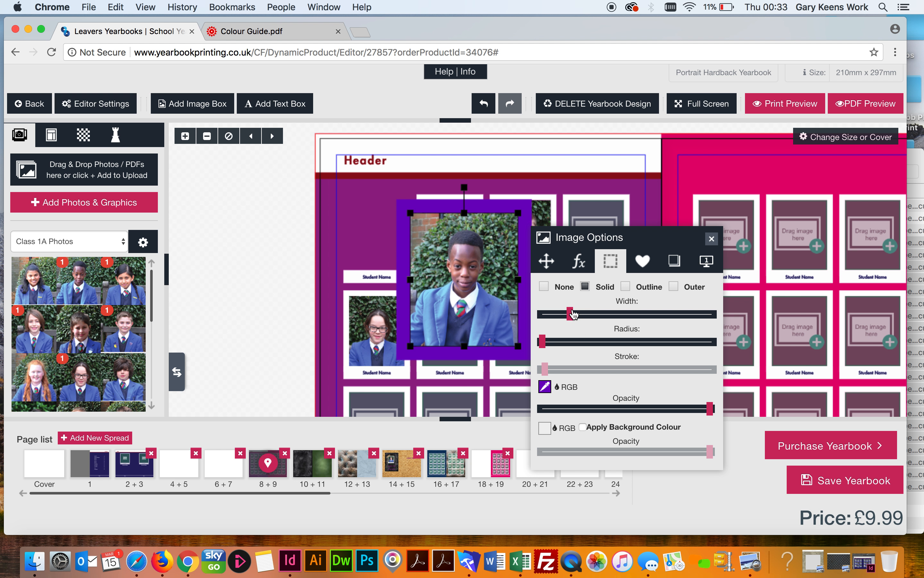
drag(570, 314, 535, 311)
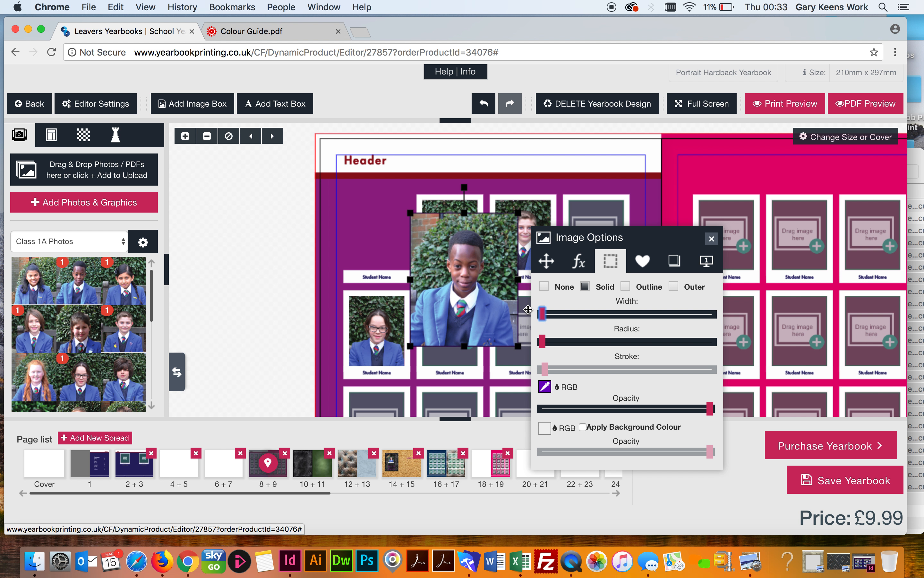
Lower the enlarged photo's opacity to about a third, then raise it to roughly two thirds
click(579, 263)
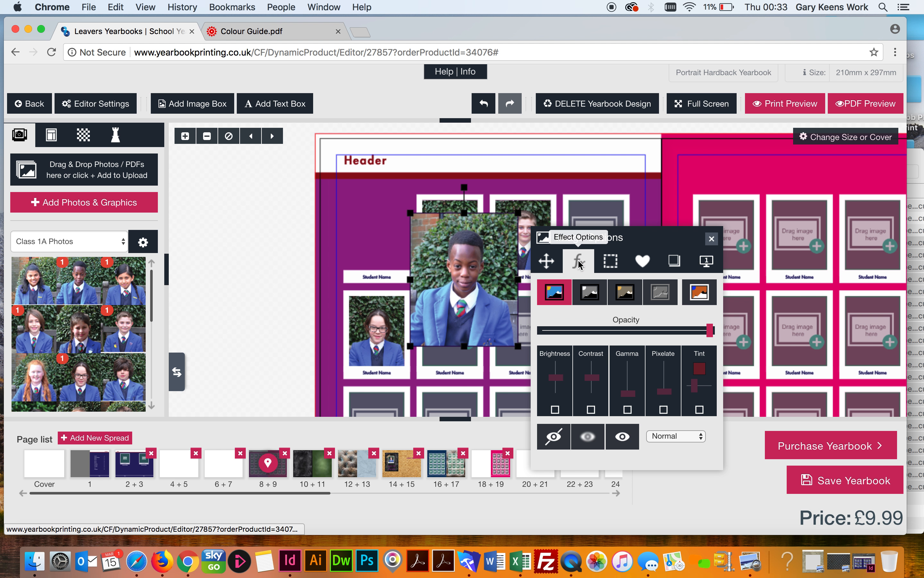
drag(711, 334, 594, 333)
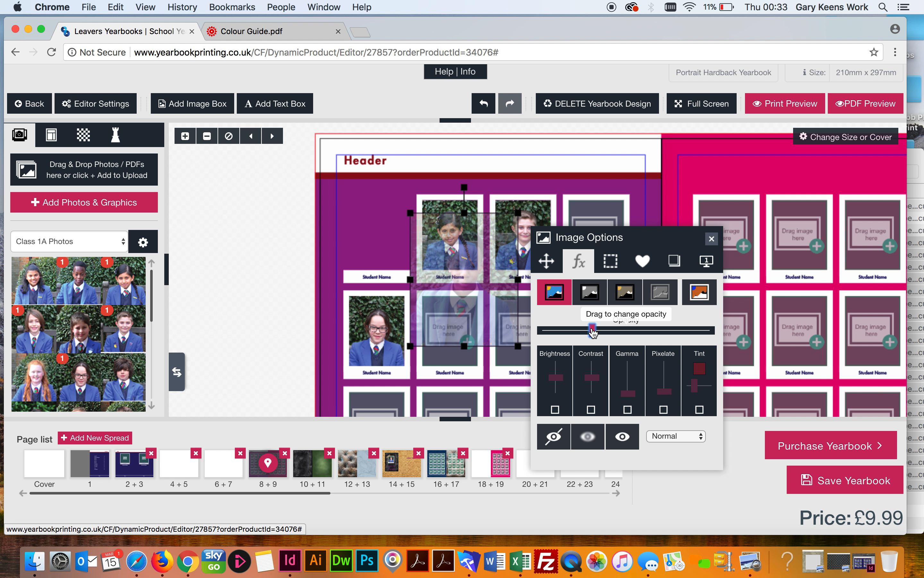
drag(593, 332, 611, 332)
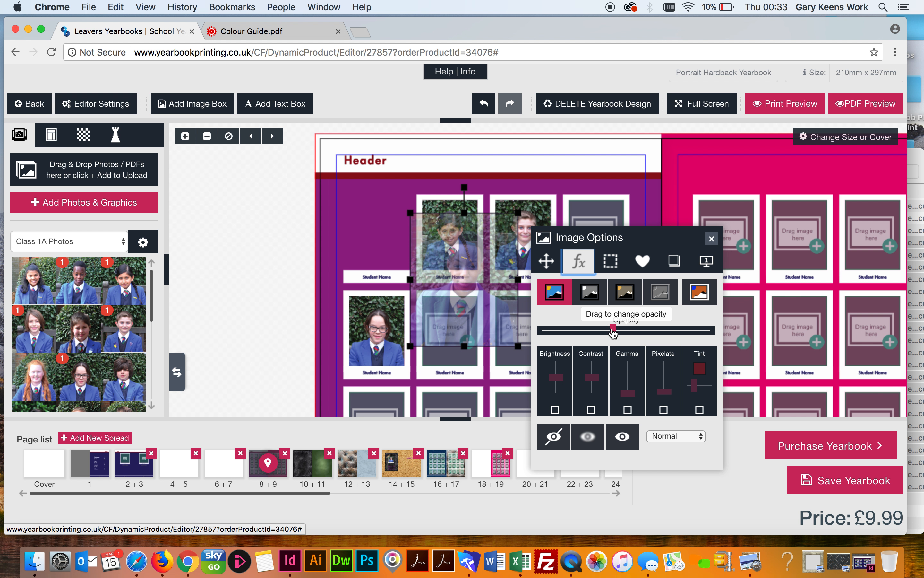
drag(611, 332, 641, 335)
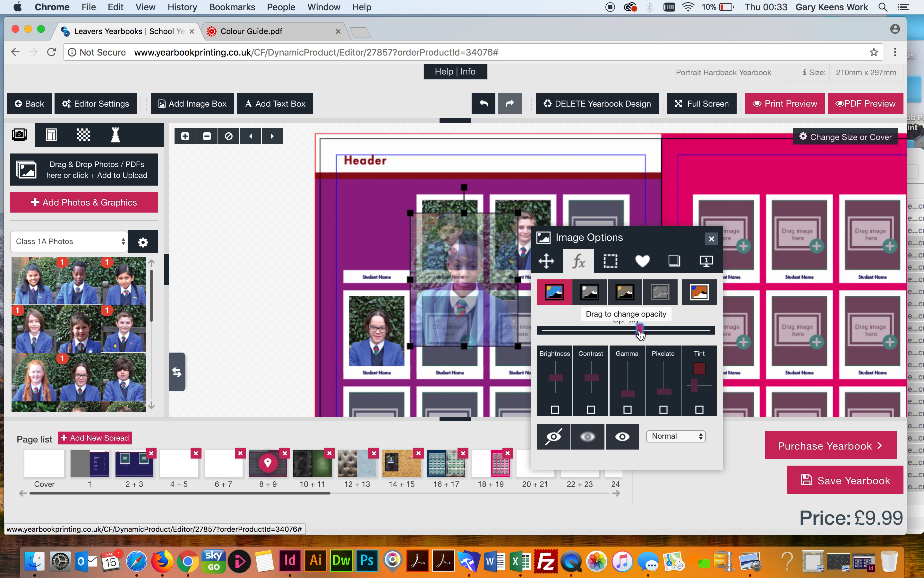
drag(641, 335, 667, 337)
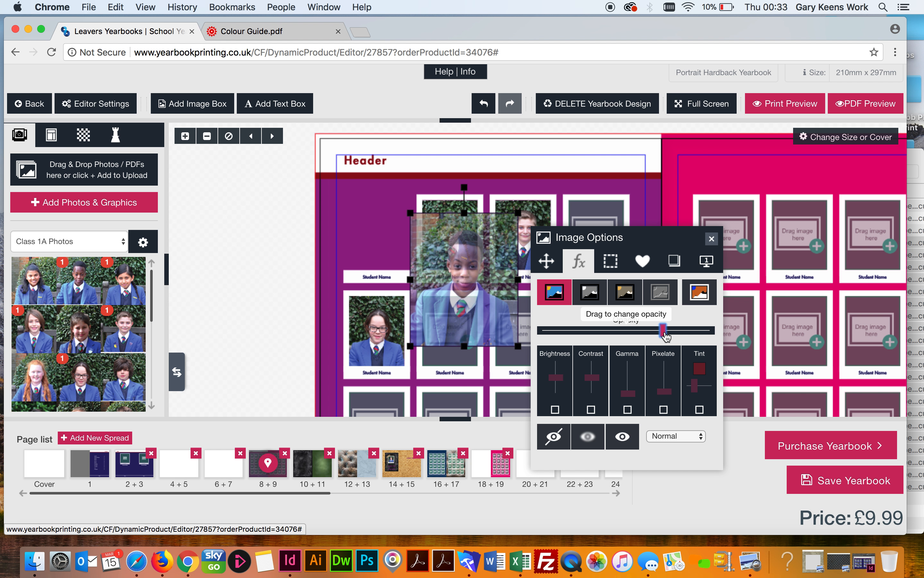
Apply the Invert preset after trying greyscale and Sepia, then drag the photo onto the left pasteboard
click(593, 295)
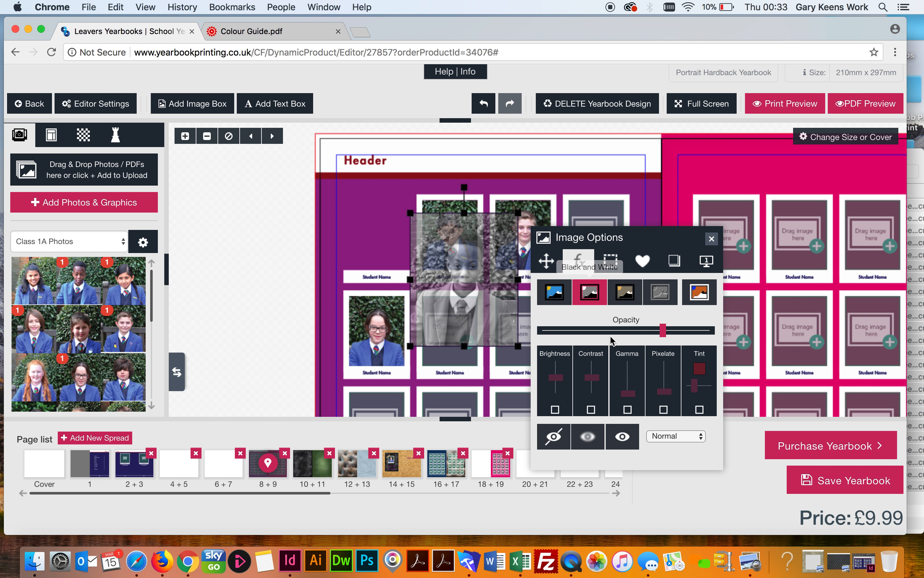
click(630, 300)
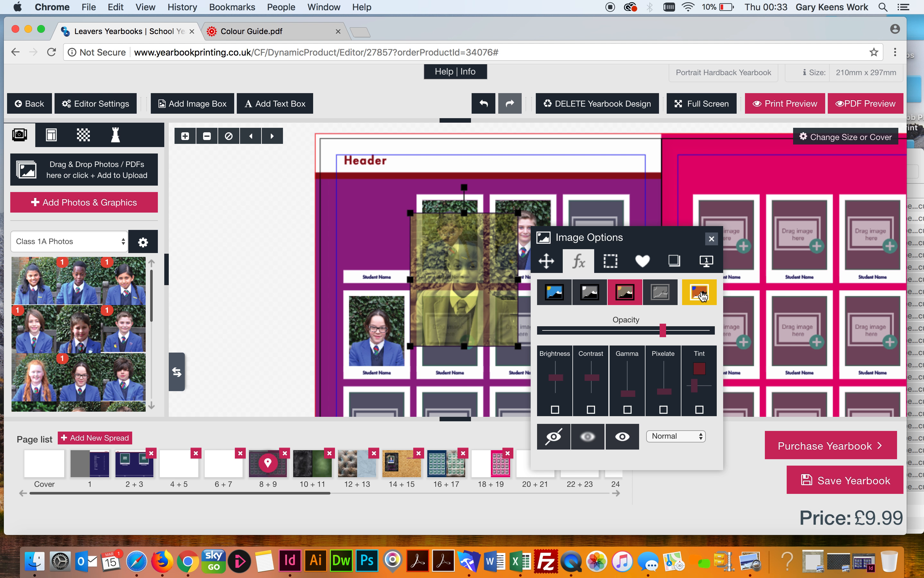
click(703, 295)
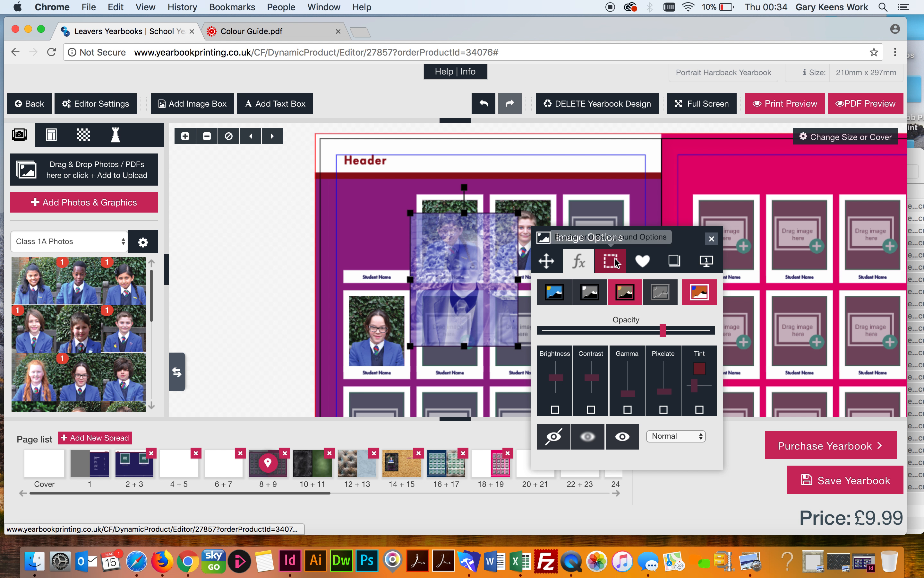
click(331, 255)
drag(426, 243, 254, 242)
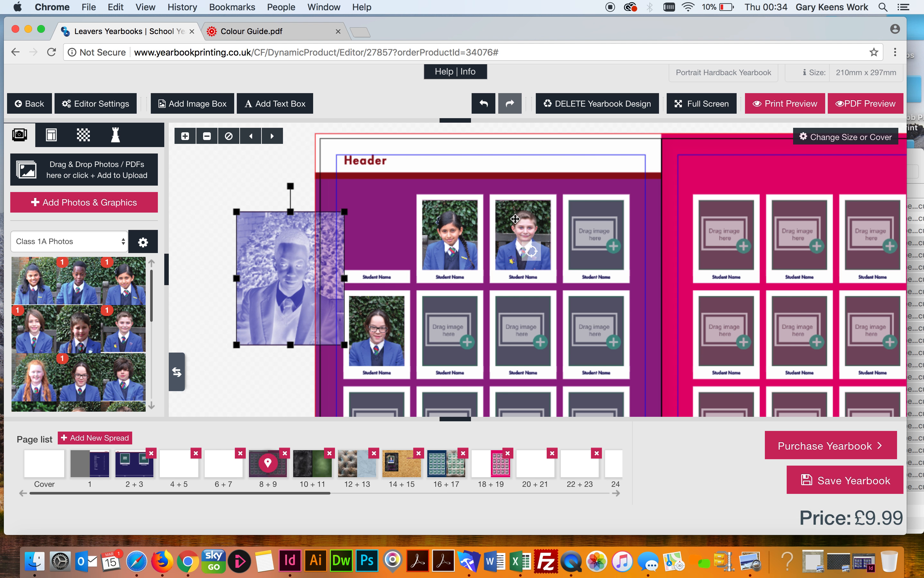
Apply the circular vignette gradient mask to the third-frame pupil photo
click(495, 219)
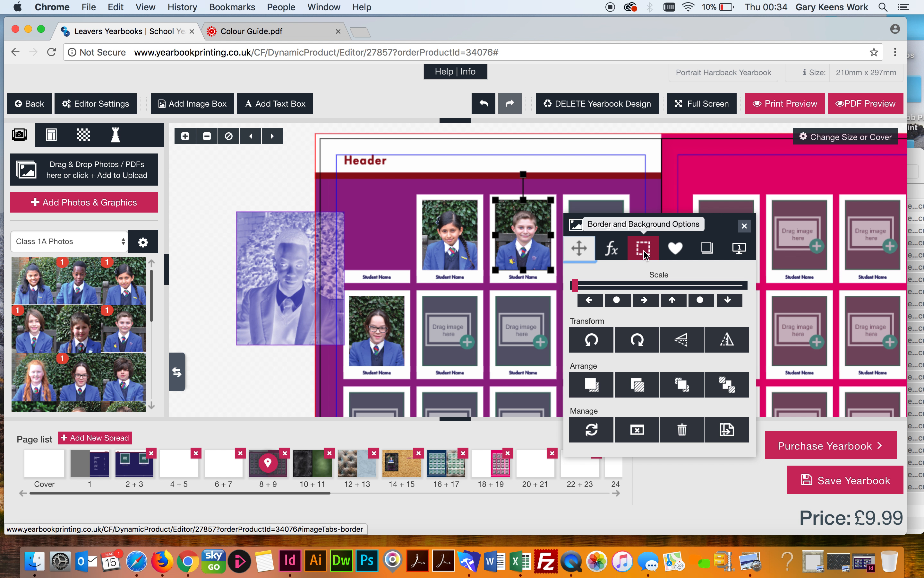
click(676, 249)
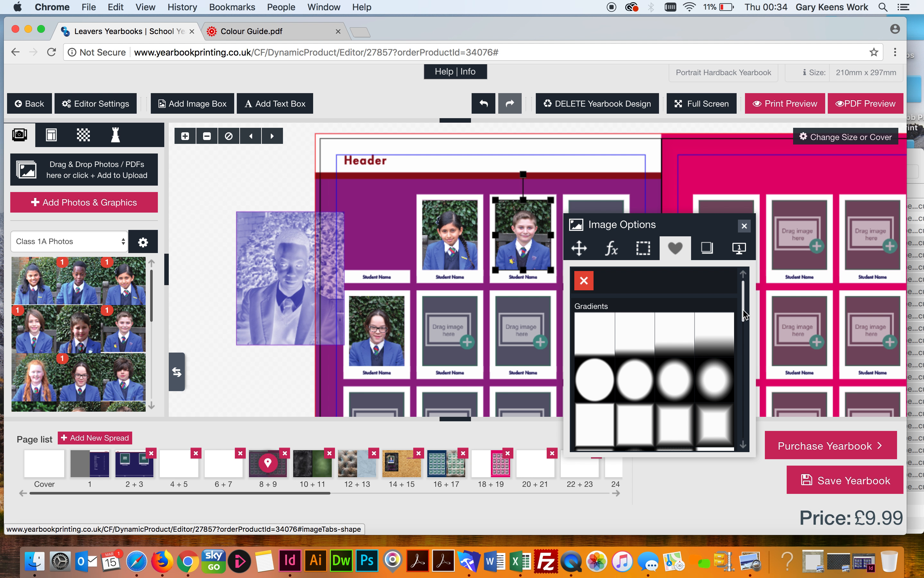
drag(744, 316, 745, 339)
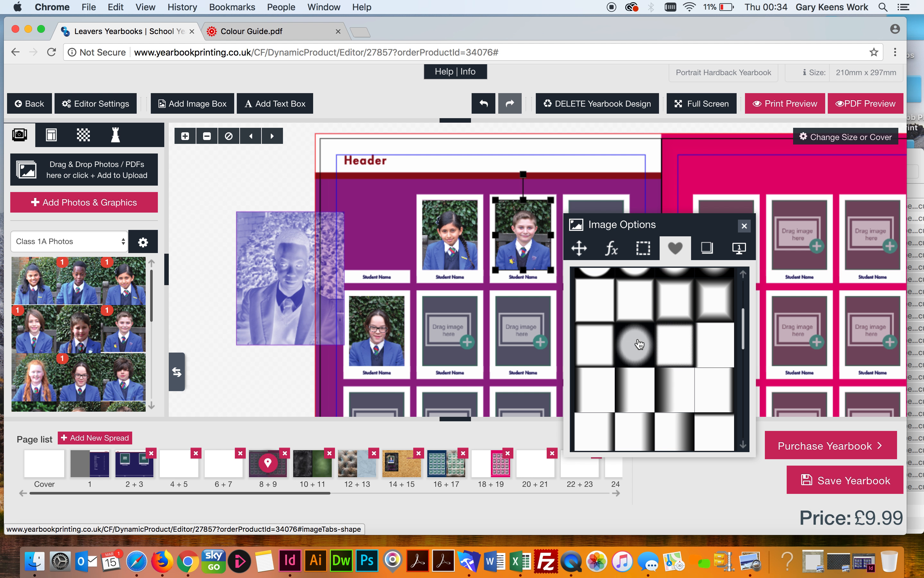
click(636, 346)
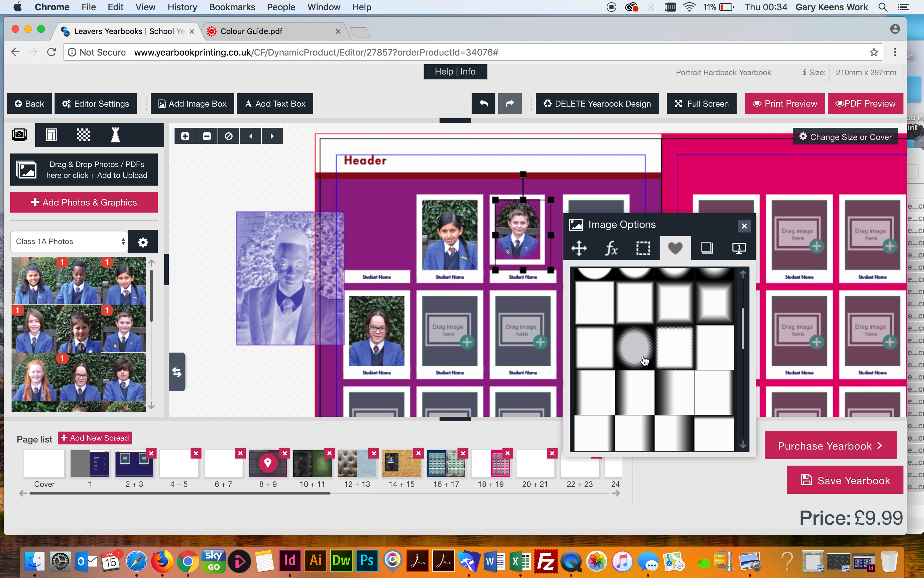
click(275, 265)
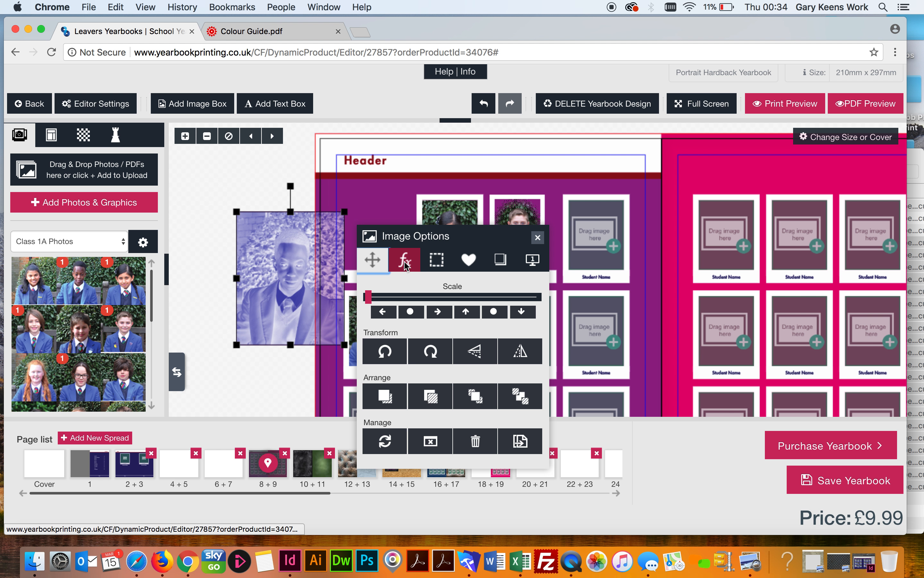
Reset the pasteboard photo to the plain preset at full opacity, removing the invert effect
click(405, 262)
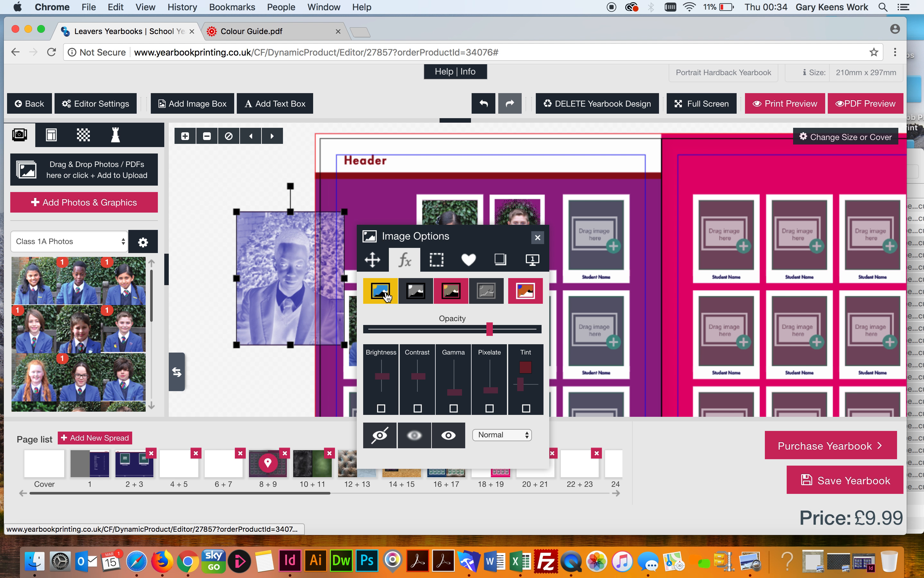
click(387, 296)
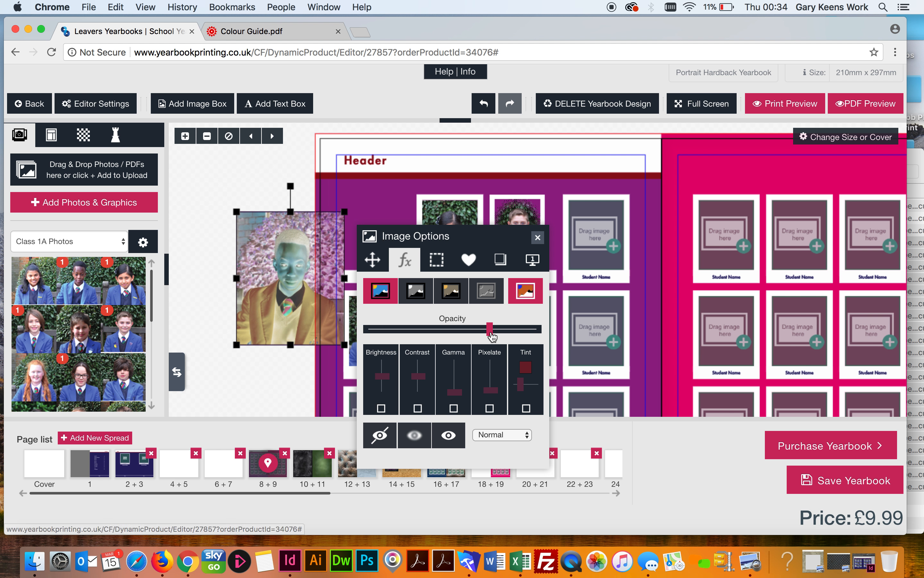
drag(490, 329, 549, 339)
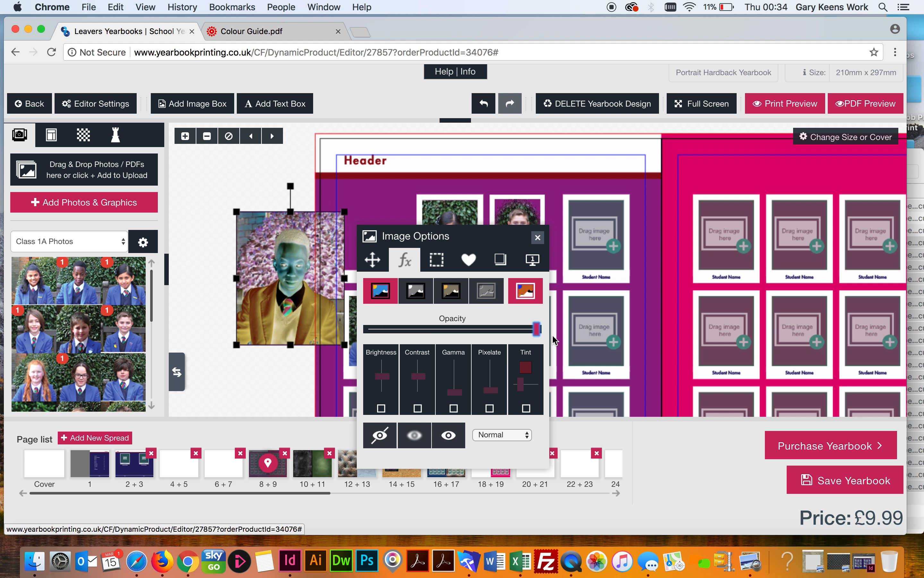
click(526, 291)
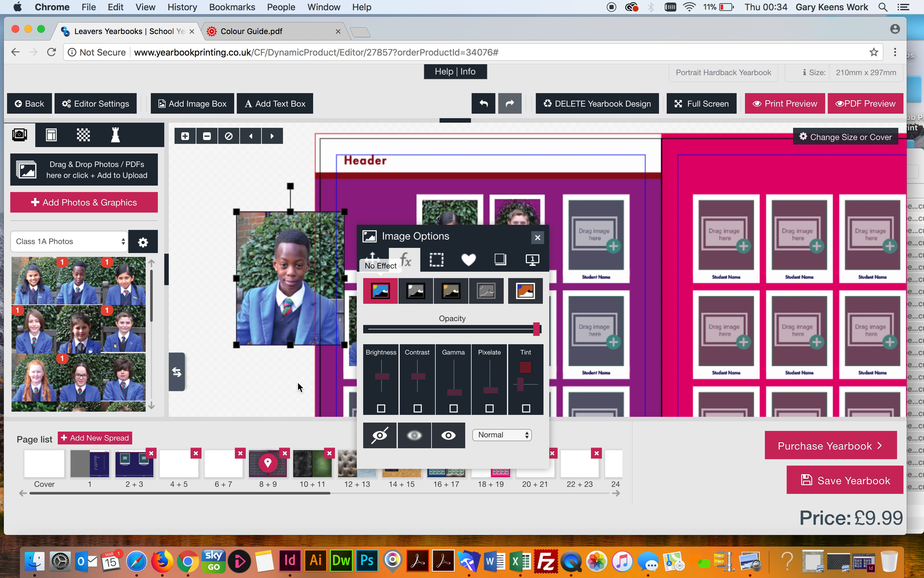
Try the oval vignette and bottom-fade masks, then give the photo a star-shaped mask
click(469, 260)
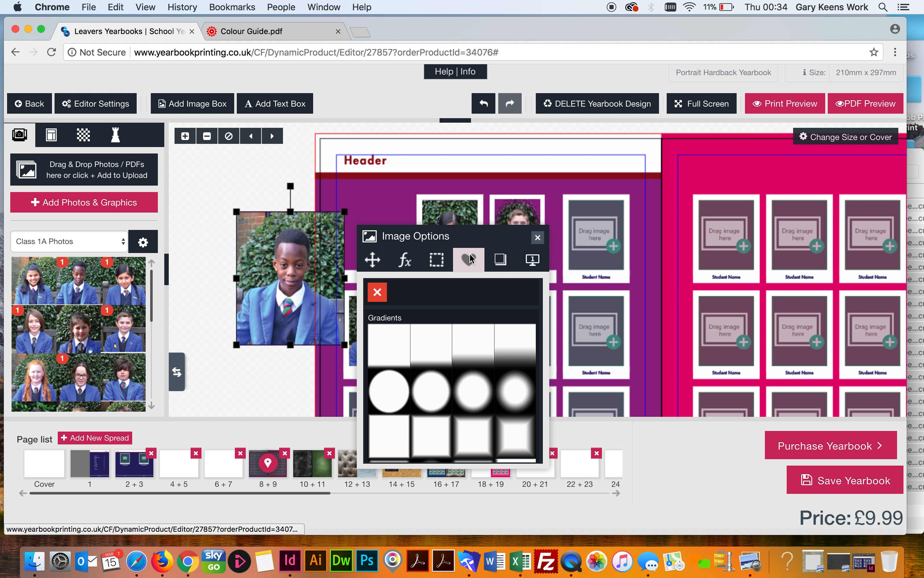
click(436, 392)
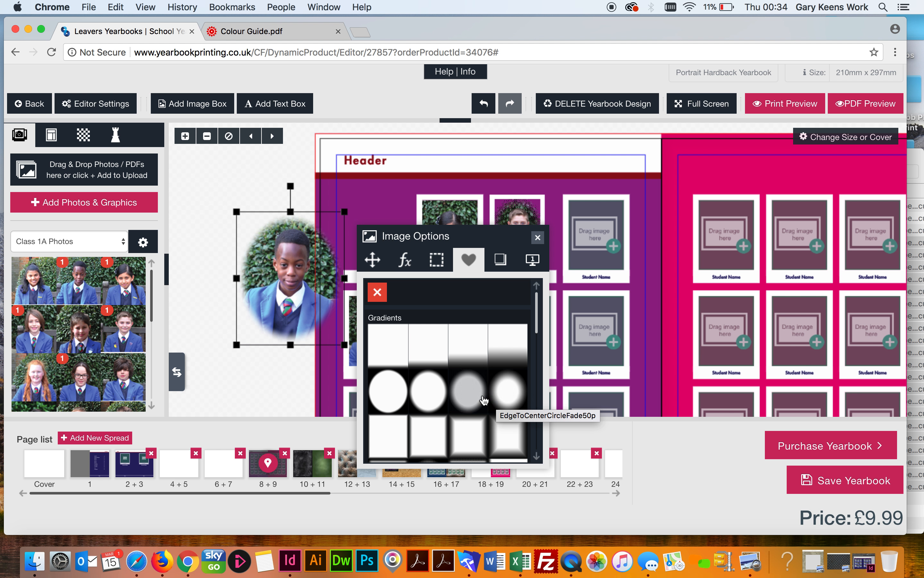
click(515, 349)
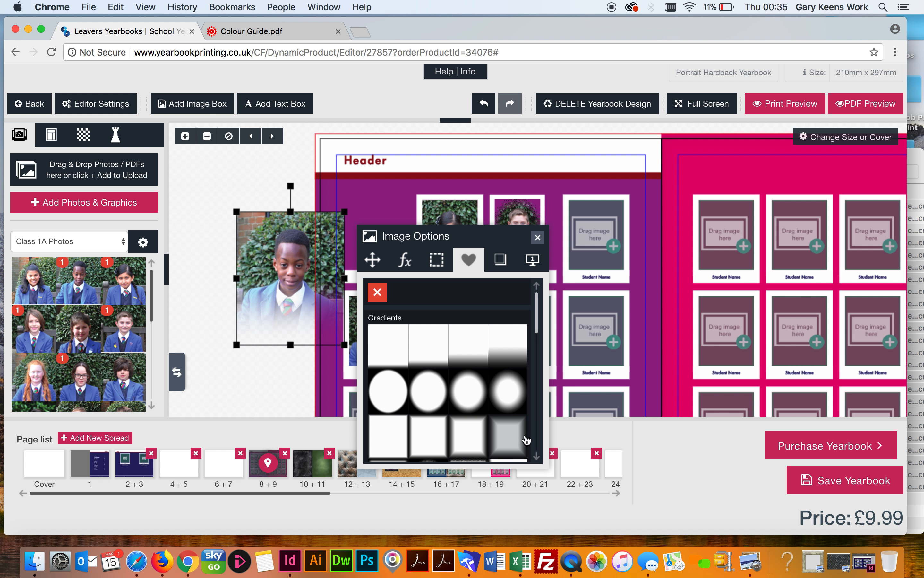
drag(538, 318, 531, 409)
scroll(530, 409, down, 2)
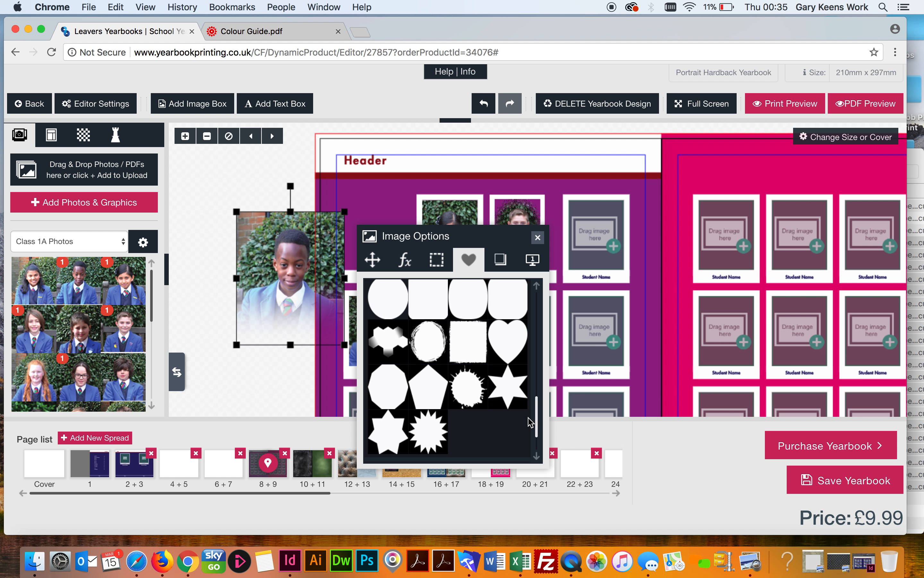
click(510, 381)
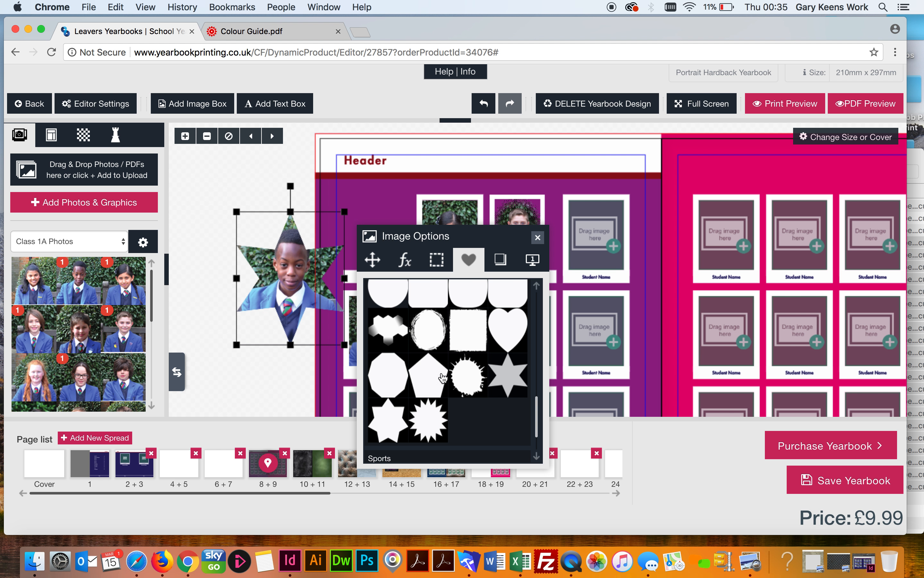
click(228, 368)
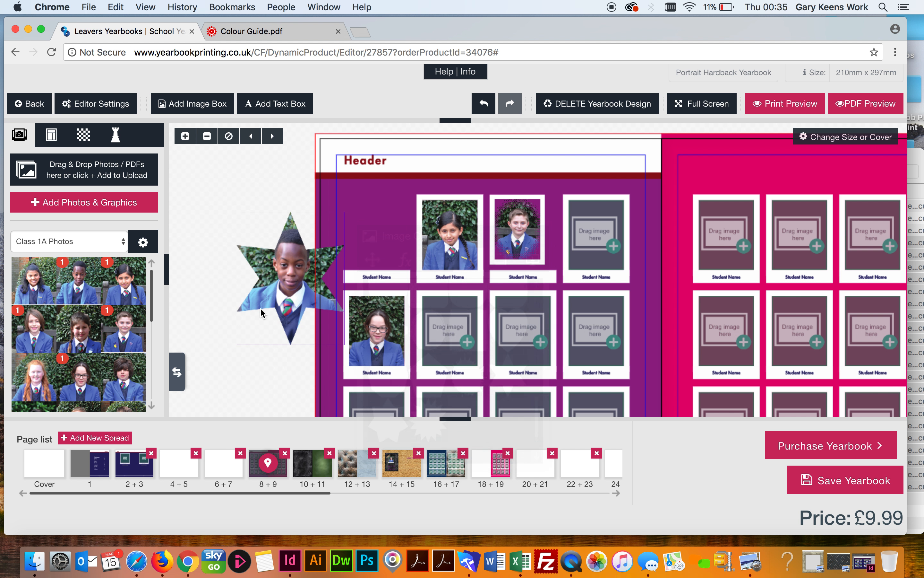
click(284, 275)
Move the star photo onto the page's first slot and remove its star mask
drag(283, 274, 363, 240)
click(363, 245)
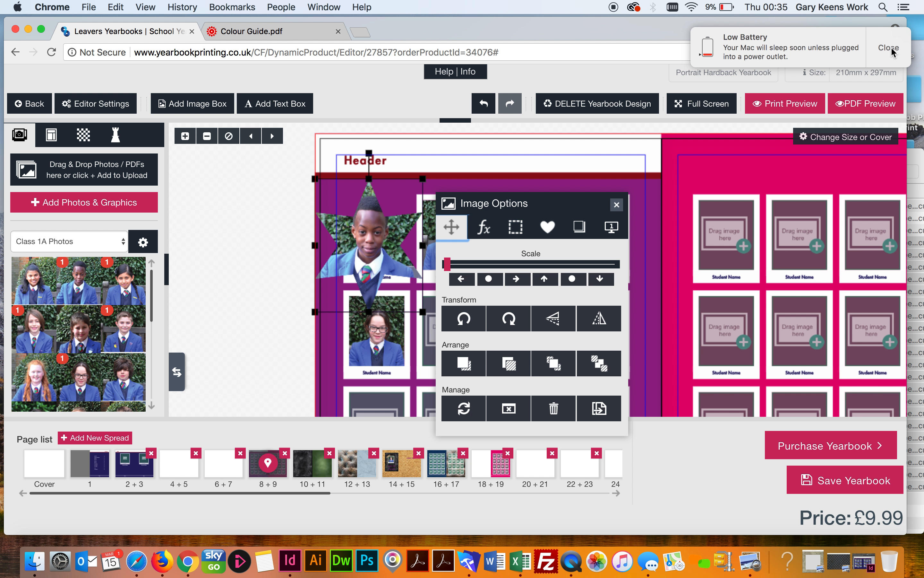
click(889, 48)
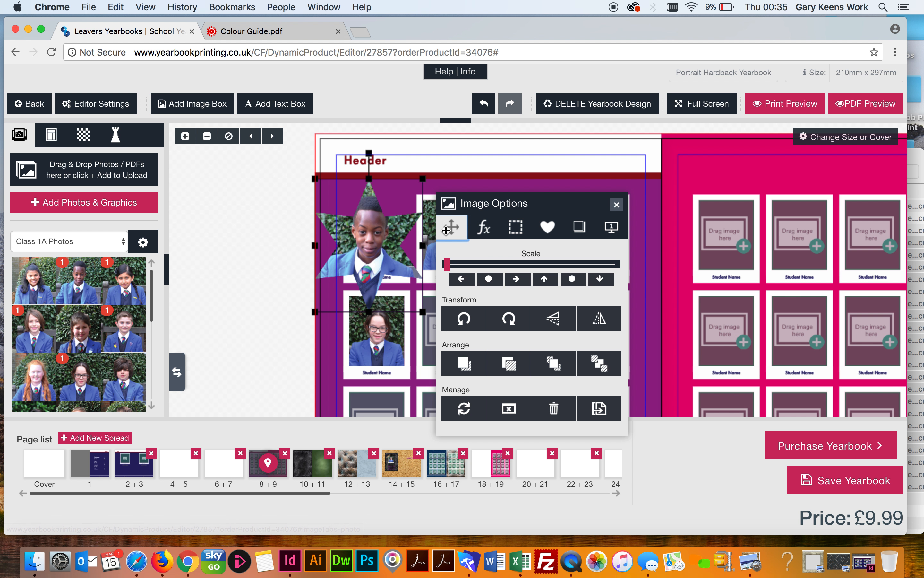
click(549, 228)
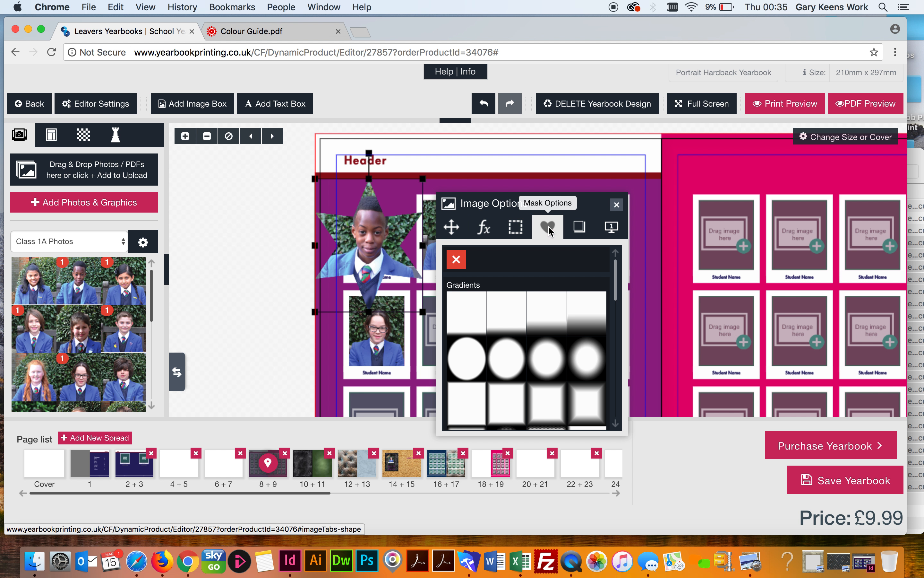
click(457, 260)
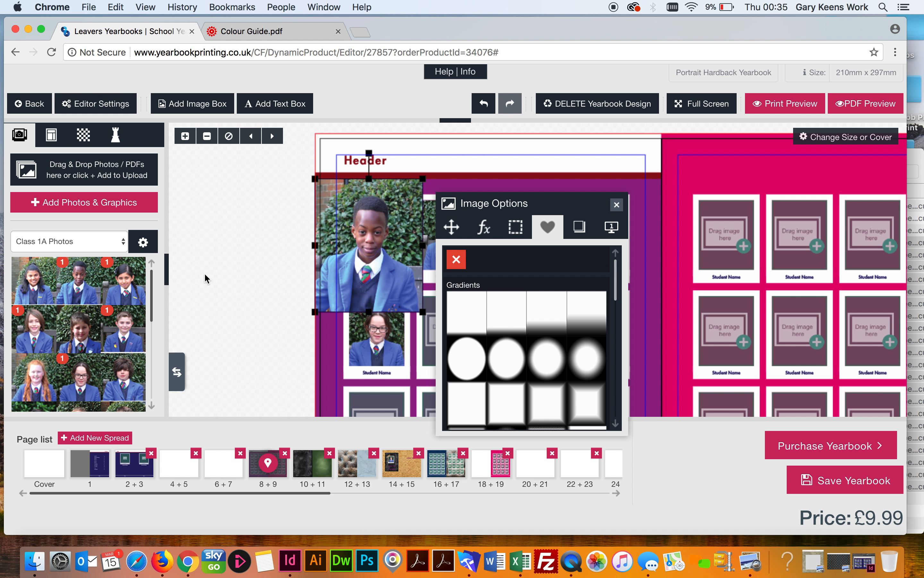
click(260, 309)
Move the photo down onto the grid and enlarge the picture within its frame
drag(358, 218, 399, 230)
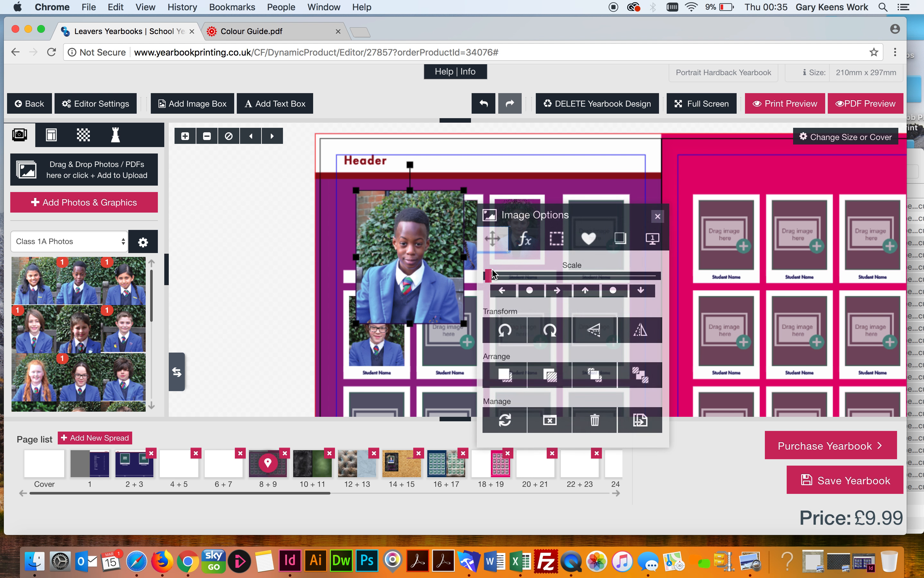
drag(489, 276, 507, 277)
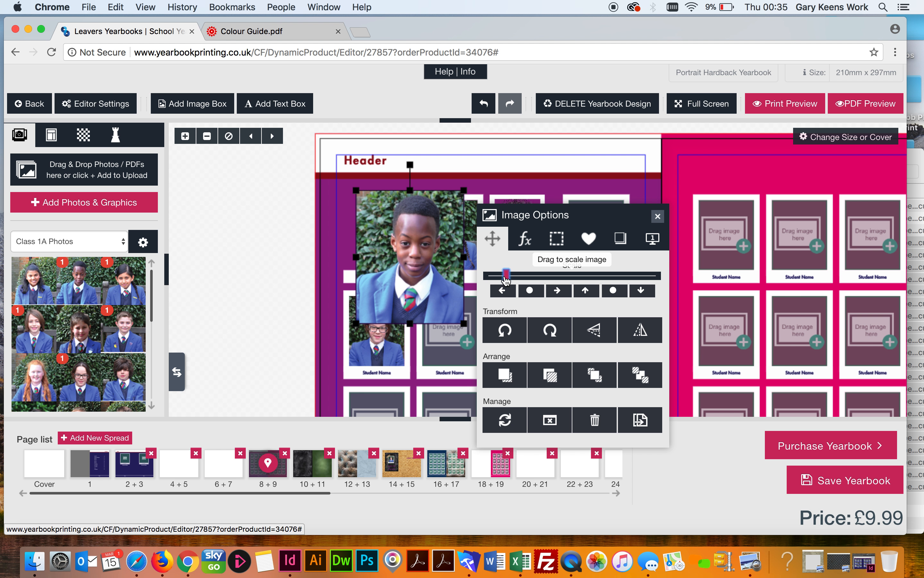
click(240, 314)
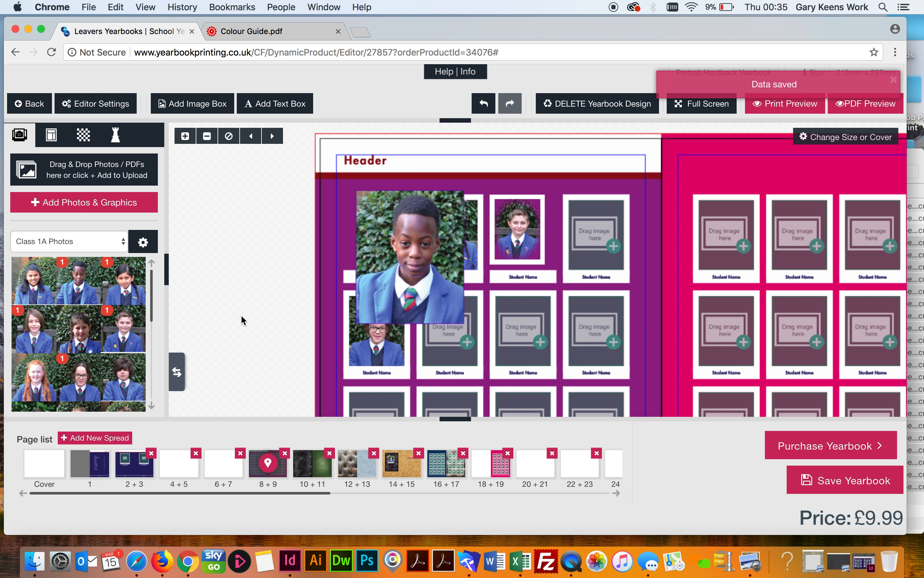
click(373, 235)
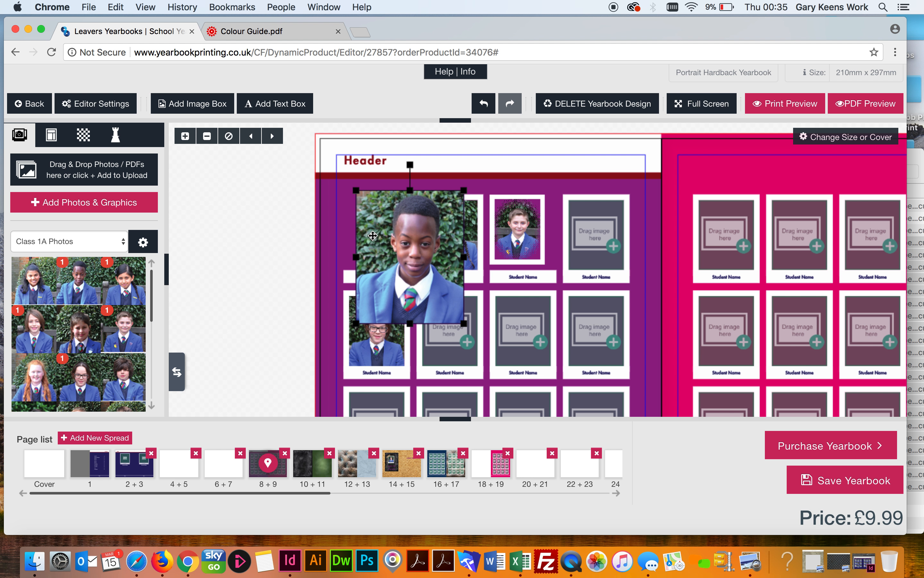
click(270, 240)
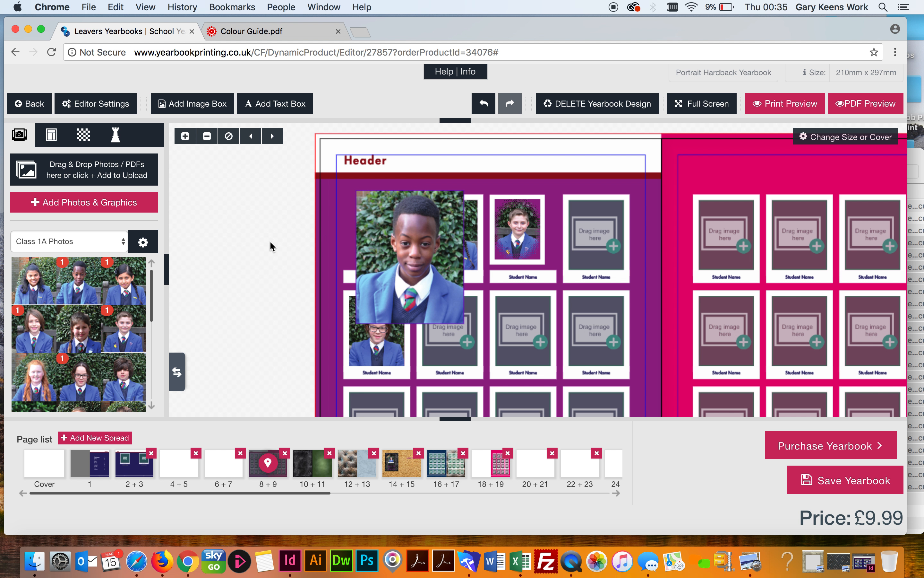
click(382, 210)
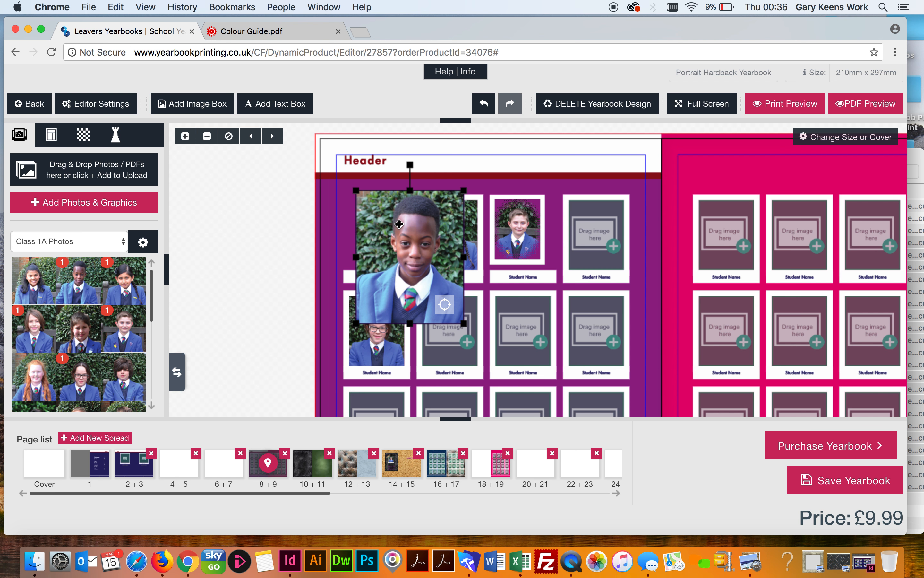
Reposition the picture inside its frame, then move the photo box left off the page
mouse_move(399, 224)
mouse_down()
mouse_move(416, 247)
mouse_move(399, 236)
mouse_up()
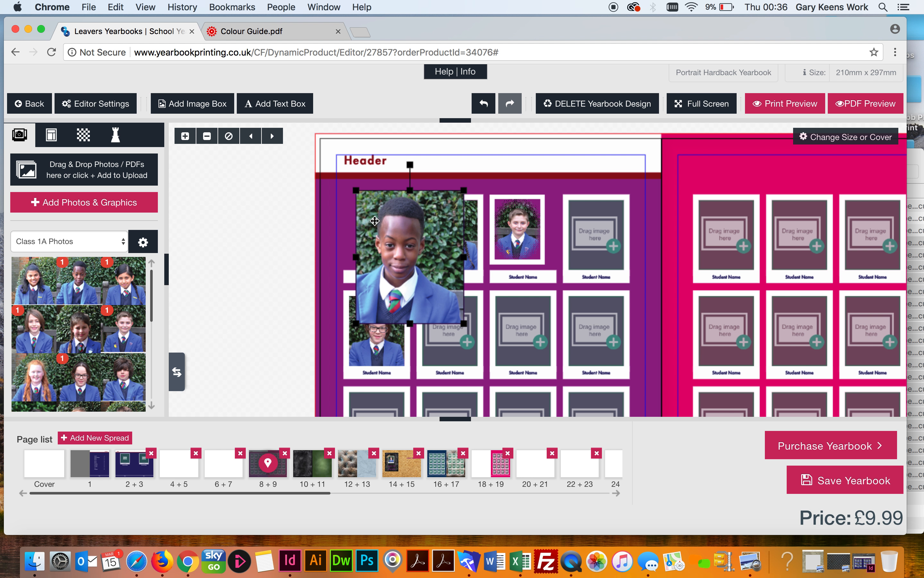
drag(374, 221, 386, 261)
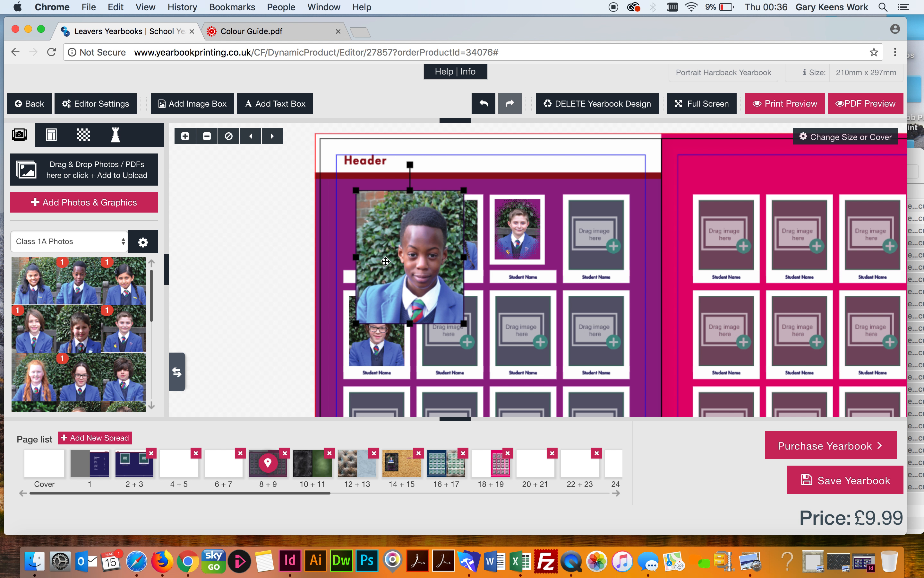
click(293, 285)
drag(375, 224, 229, 243)
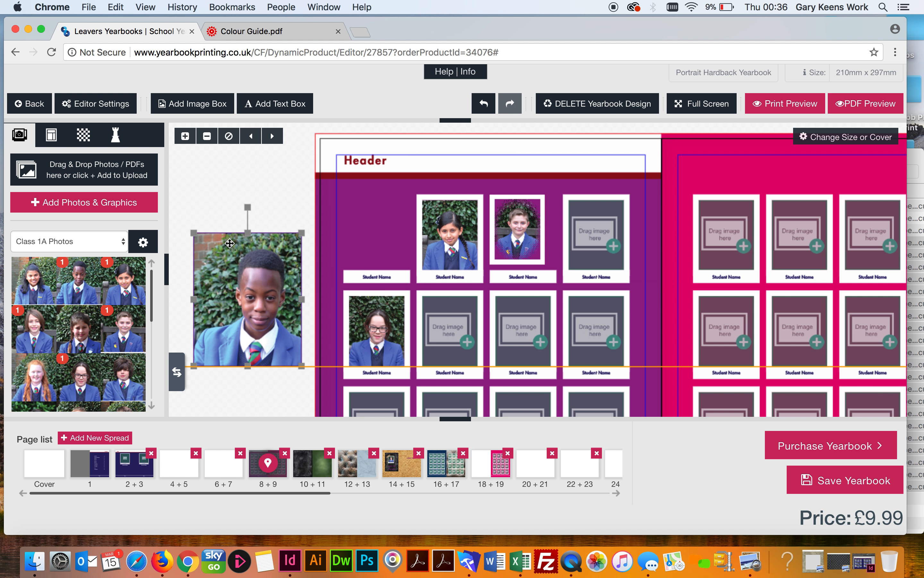
Tilt the photo at an angle and drag it over the grid's top-left slot
click(288, 179)
click(264, 258)
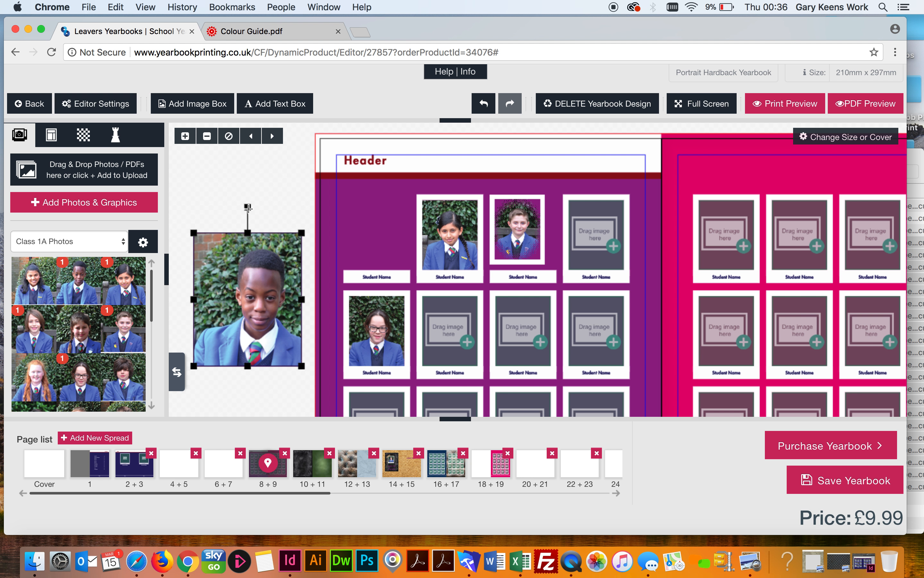
drag(247, 207, 327, 169)
drag(239, 264, 345, 236)
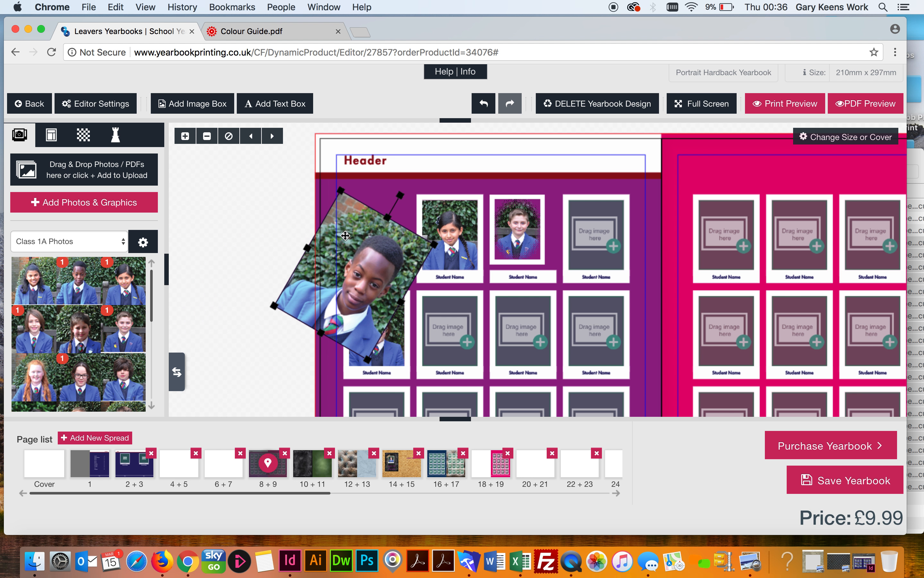
Top-align the picture inside the tilted frame and scale it up slightly
double_click(359, 224)
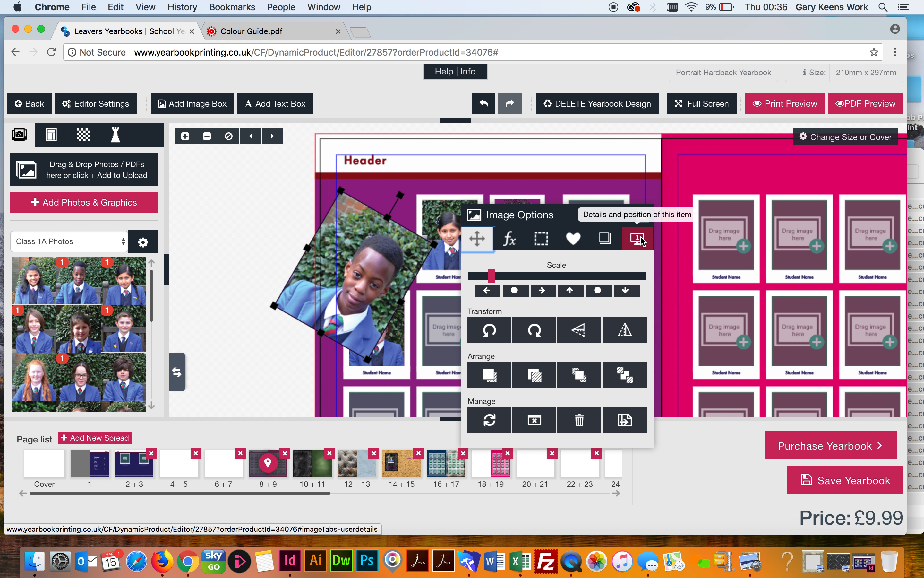
click(571, 293)
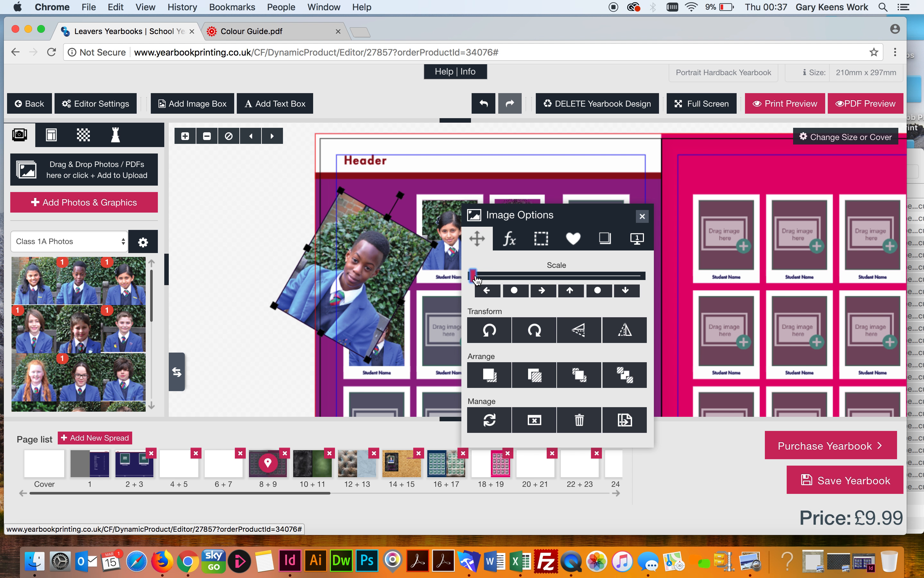
drag(477, 280, 490, 280)
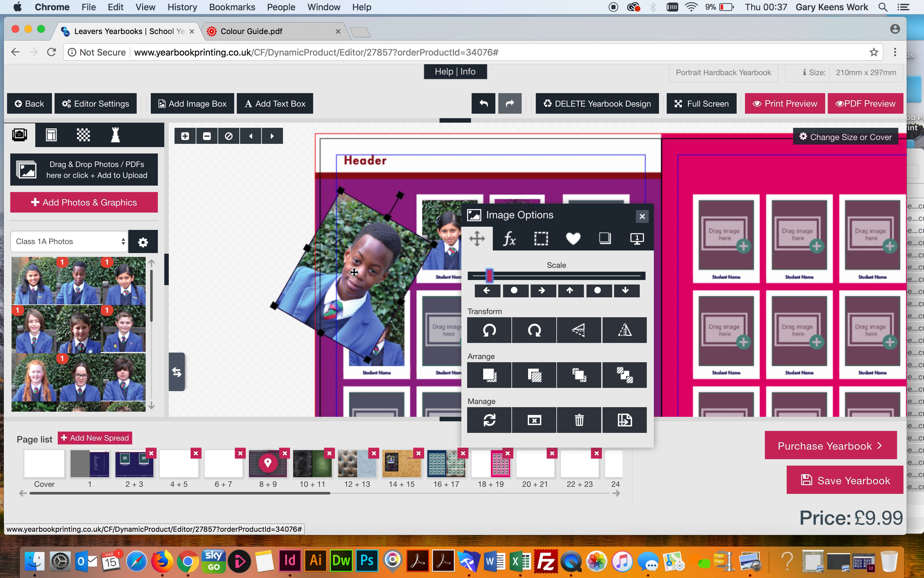
click(274, 257)
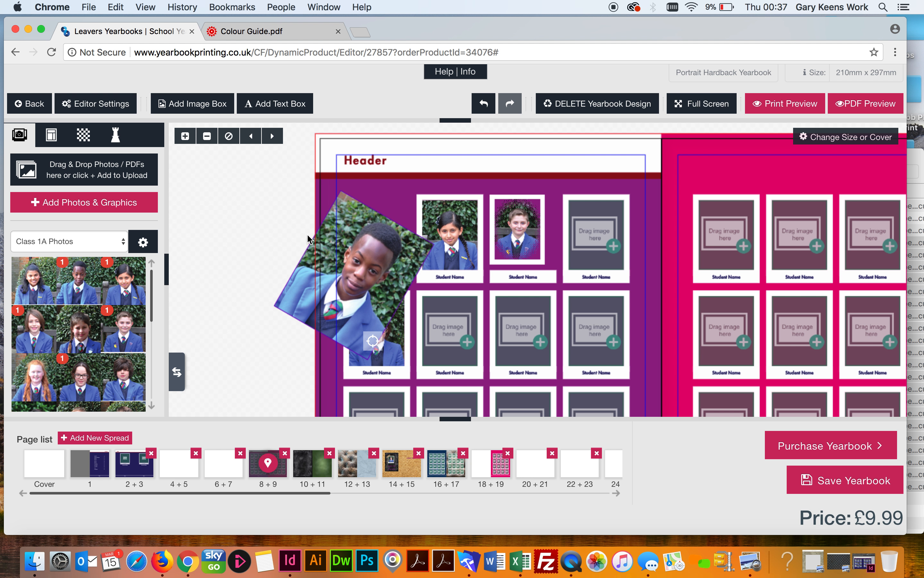
Shift the picture within the tilted frame and swap it with the girl's photo
click(334, 240)
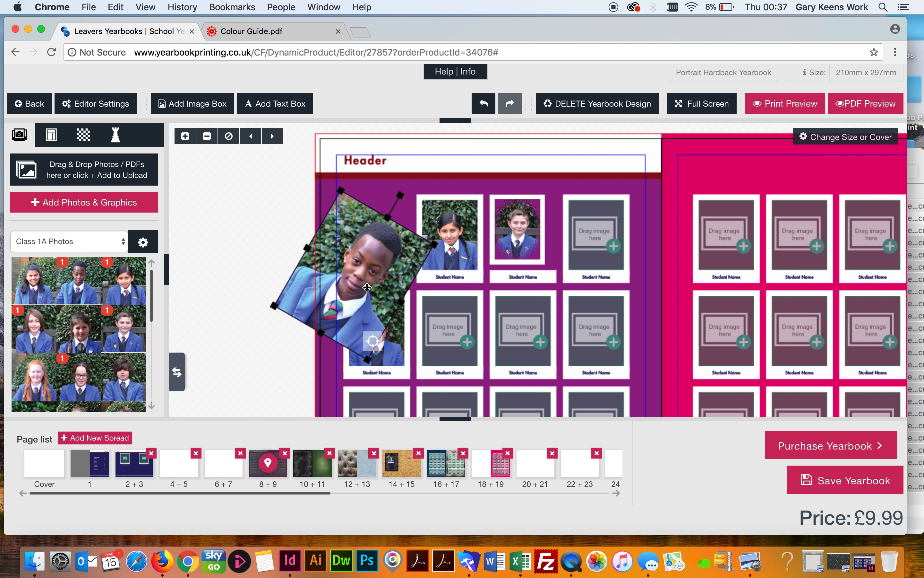
drag(367, 287, 332, 320)
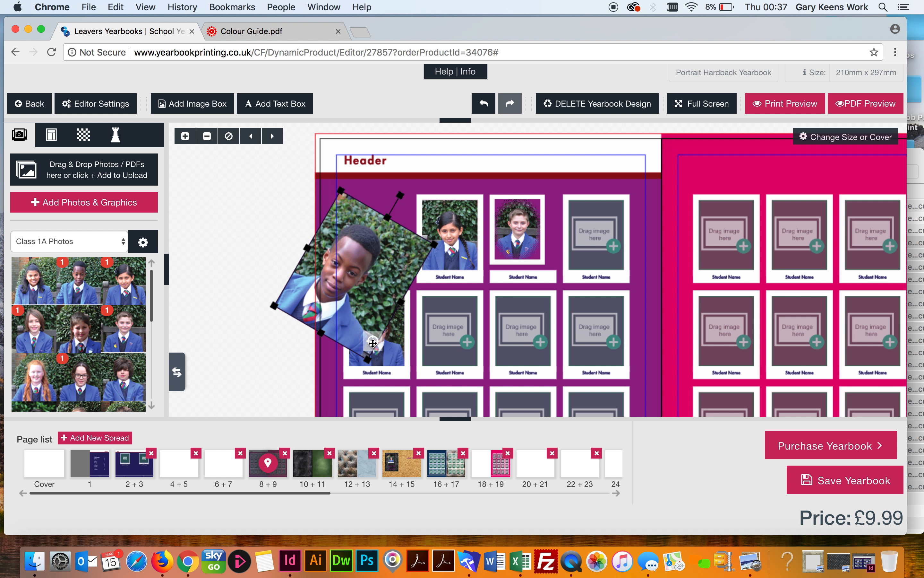
drag(372, 342, 453, 237)
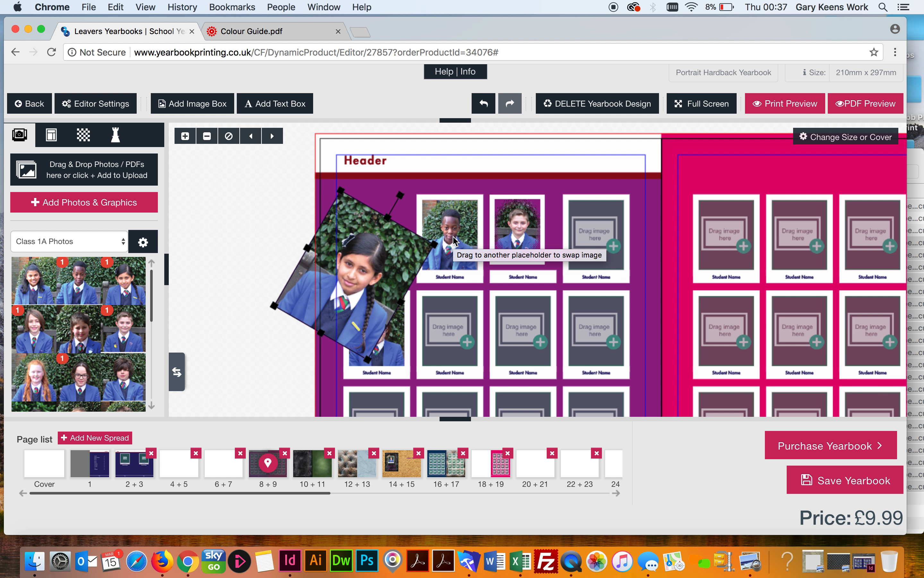
click(220, 257)
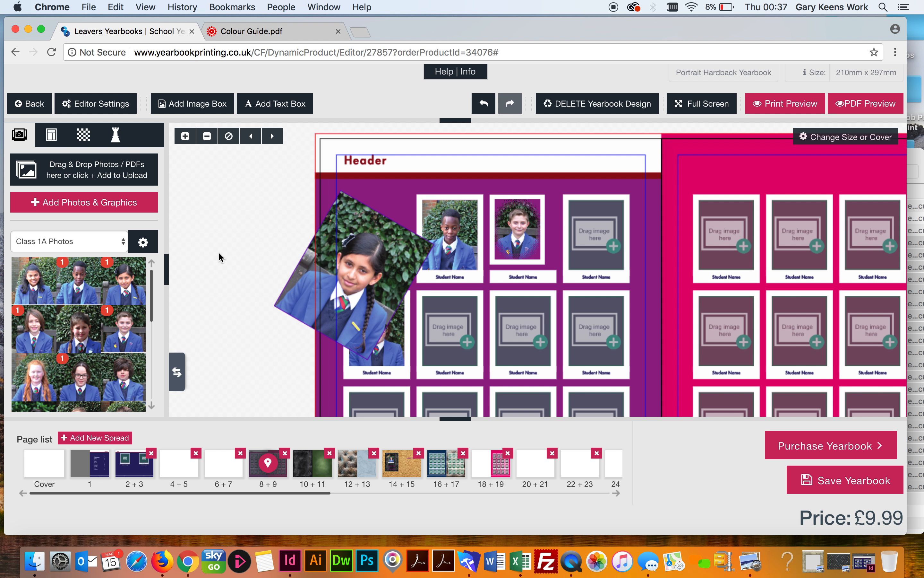
Reduce the tilt to about 15°, swap another pupil's photo in, and move it right over neighbouring frames
click(378, 225)
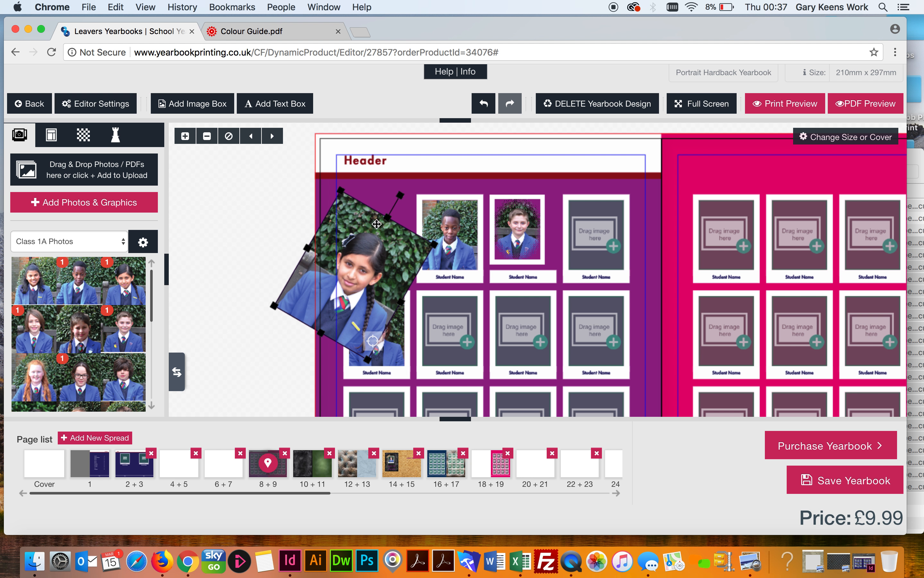
drag(398, 196, 377, 186)
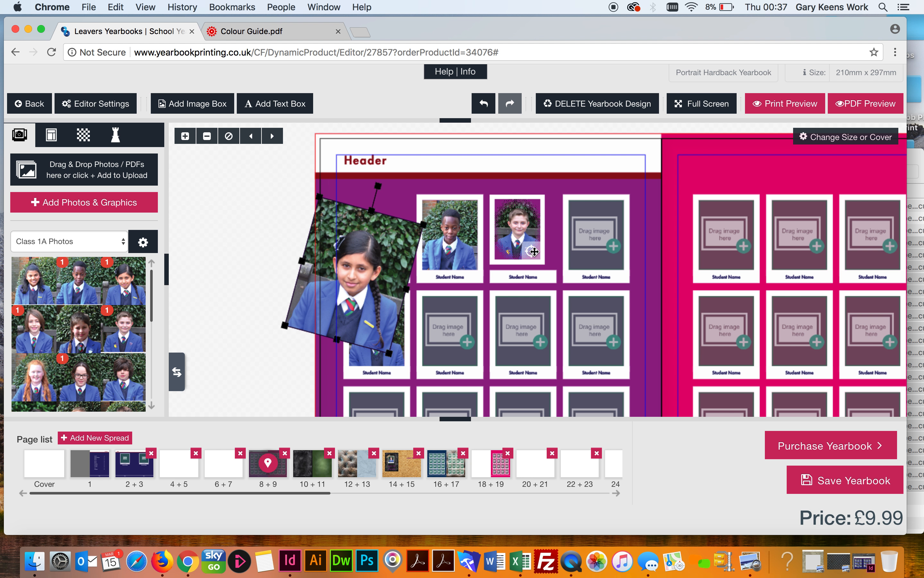
drag(534, 251, 377, 259)
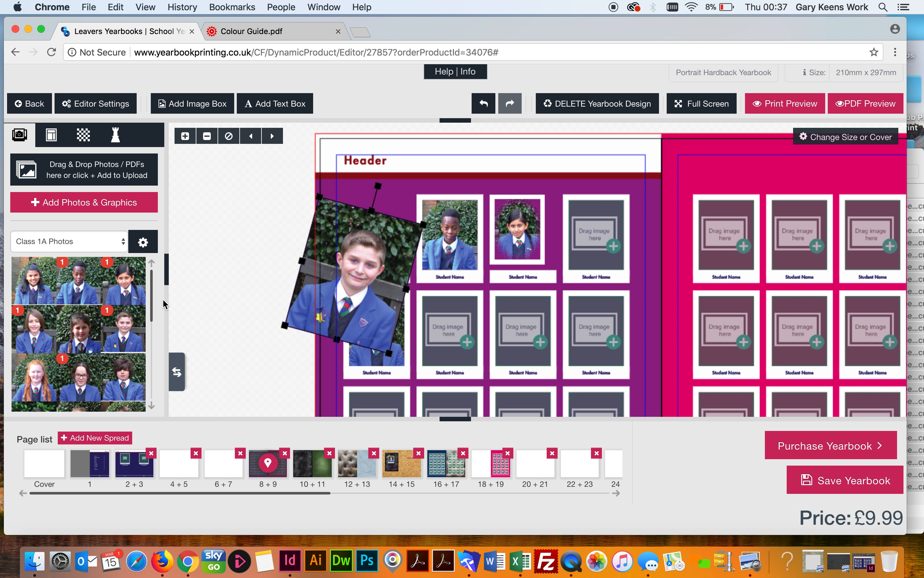
click(223, 296)
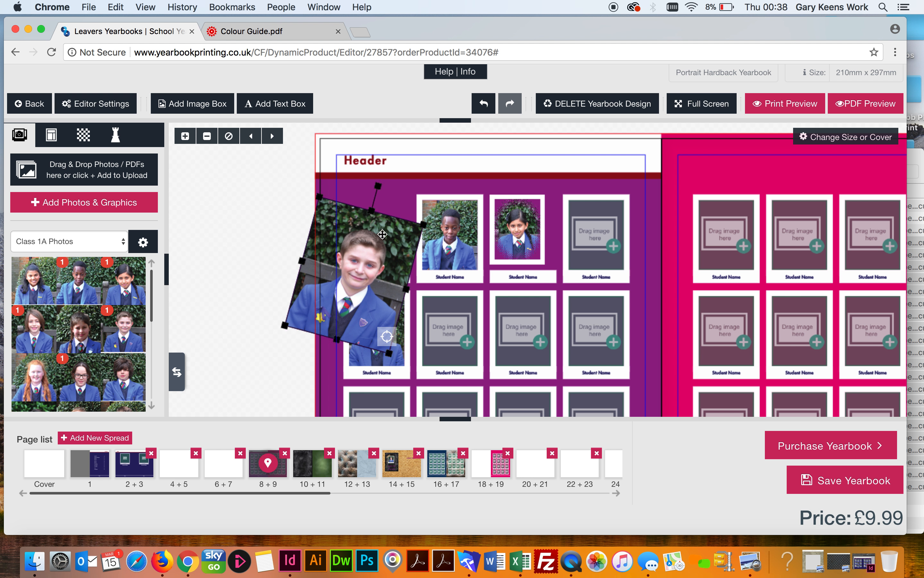
drag(378, 235, 421, 229)
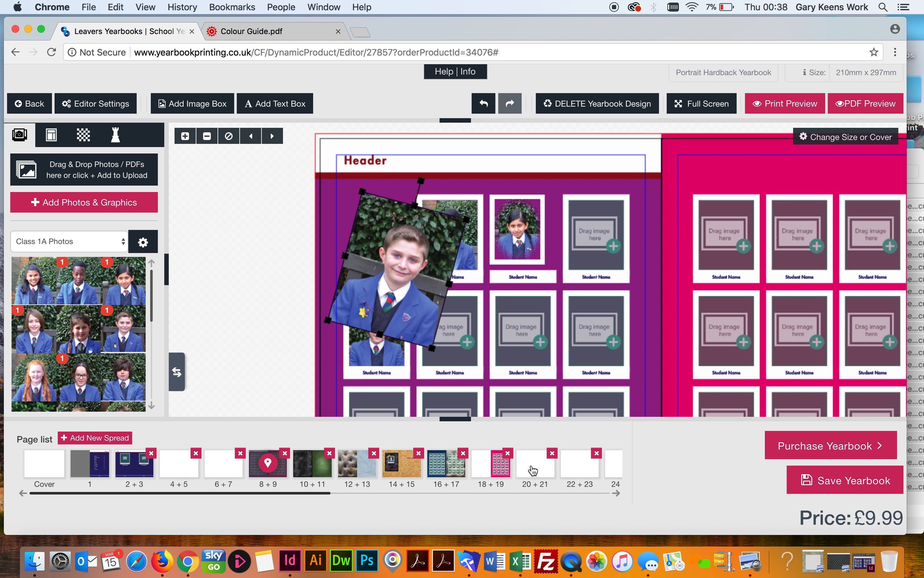
On blank spread 20 + 21, place a pink cupcake from the Emoji Cupcakes clipart on the left page
click(534, 469)
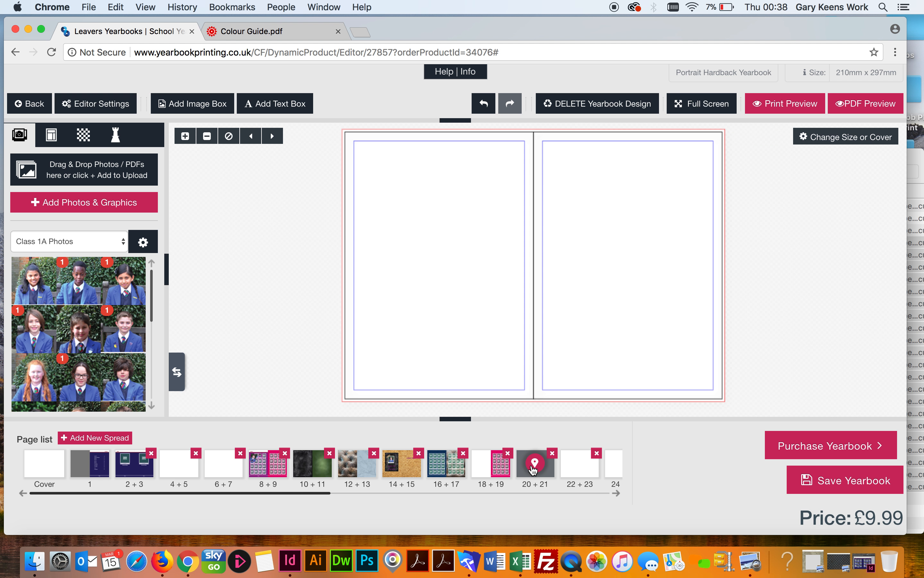
click(116, 137)
click(56, 169)
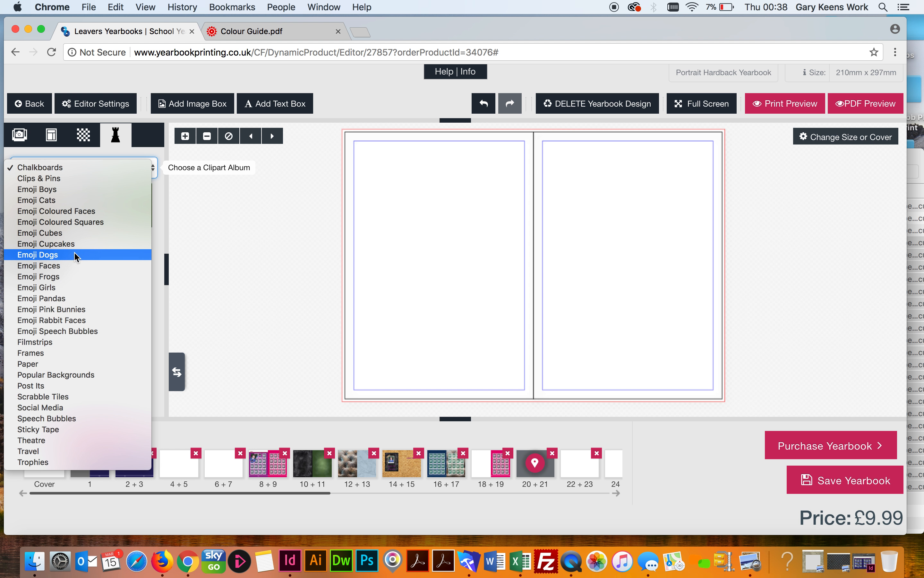
click(61, 241)
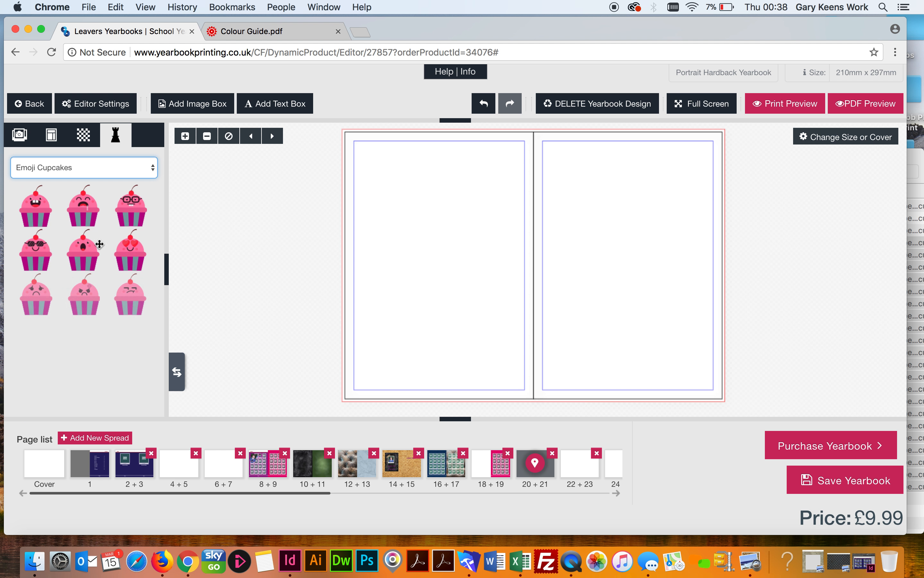
drag(36, 209, 441, 213)
click(466, 287)
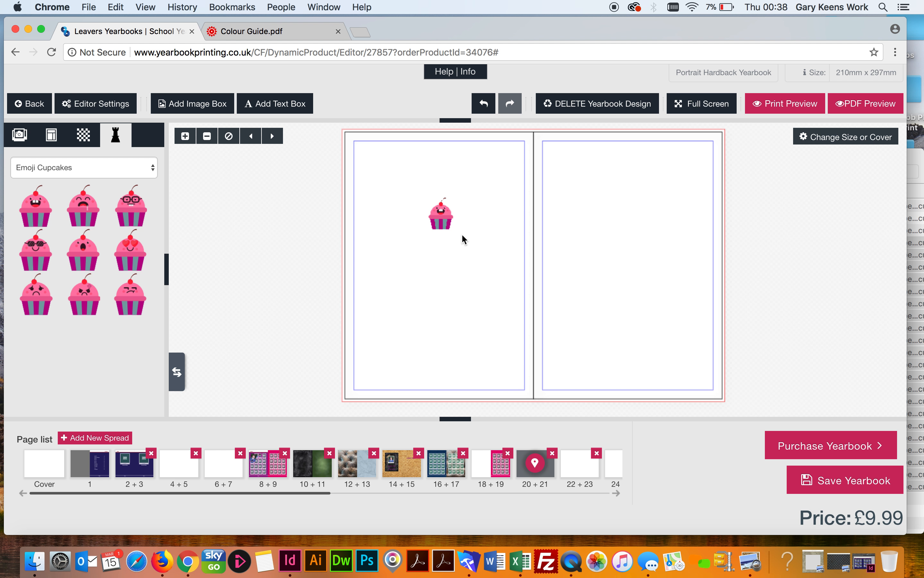
Add Scrabble Tiles A, S and K side by side on the left page
click(45, 169)
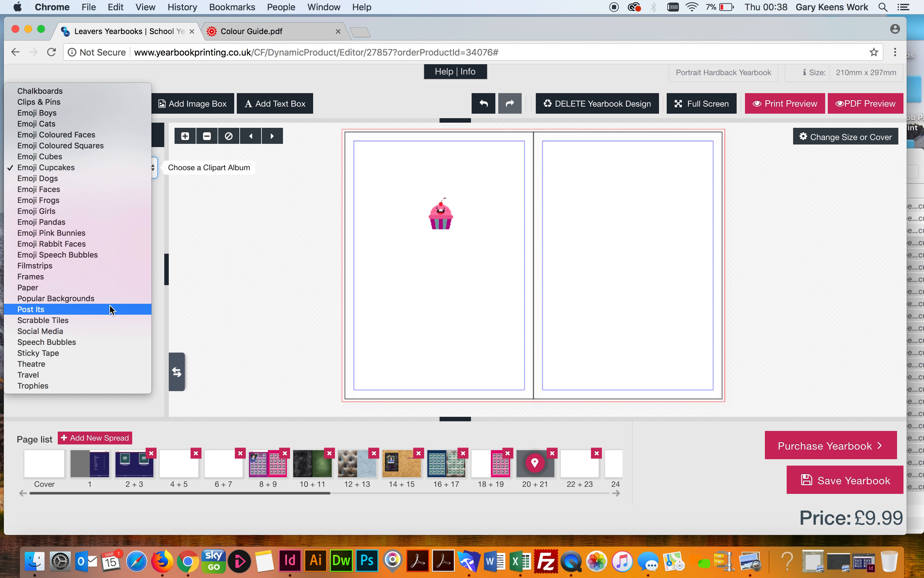
click(66, 321)
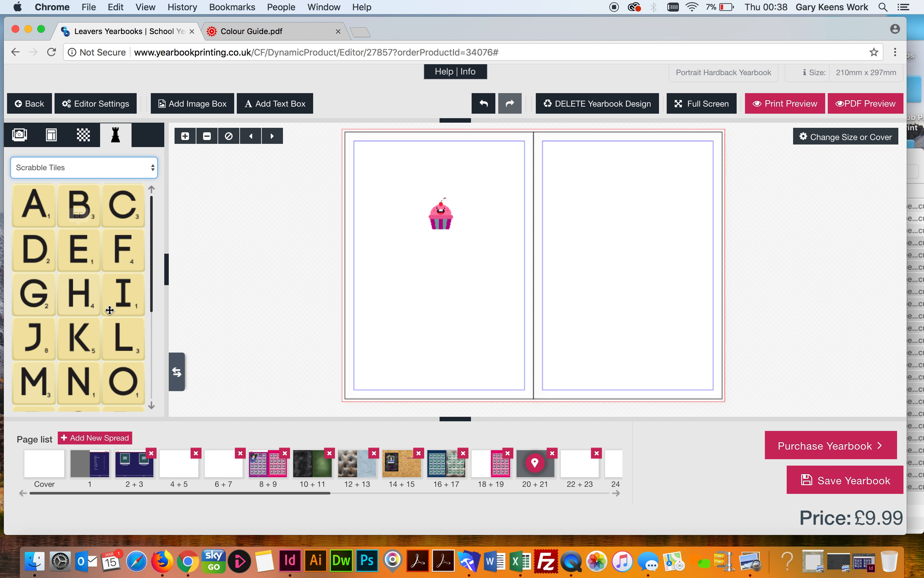
drag(52, 208, 394, 291)
scroll(71, 370, down, 1)
scroll(72, 370, down, 5)
drag(56, 306, 424, 295)
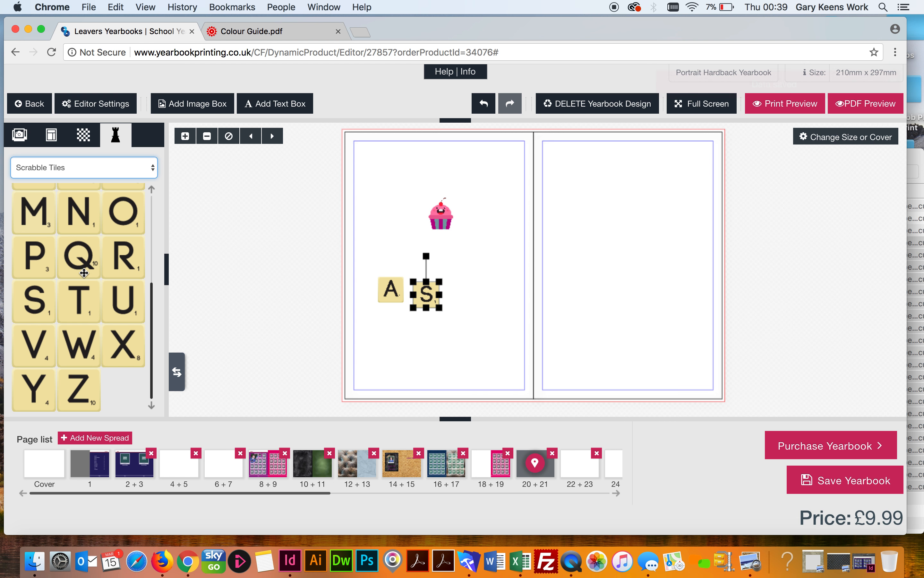
scroll(84, 272, up, 4)
drag(87, 231, 461, 273)
click(470, 342)
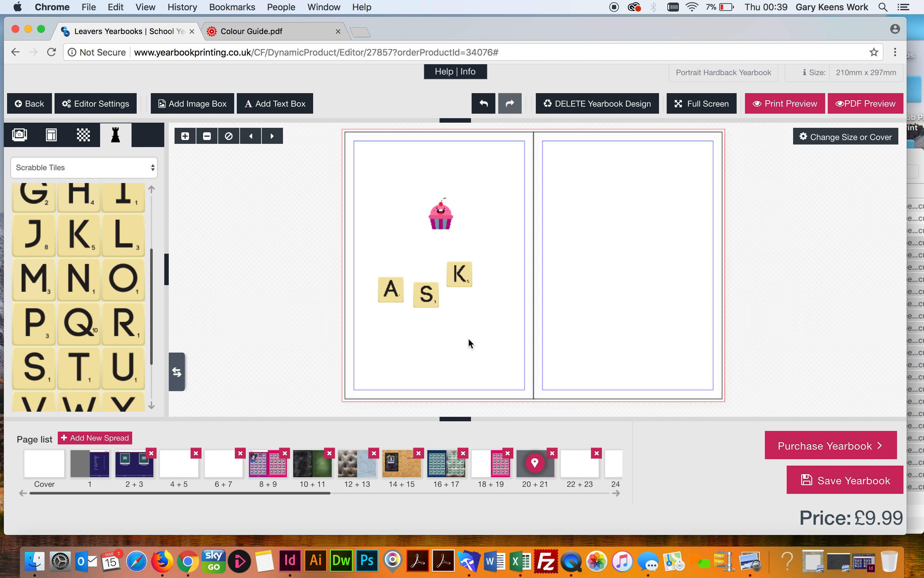
Fill the left page with the green chalkboard from the Chalkboards background category
click(81, 144)
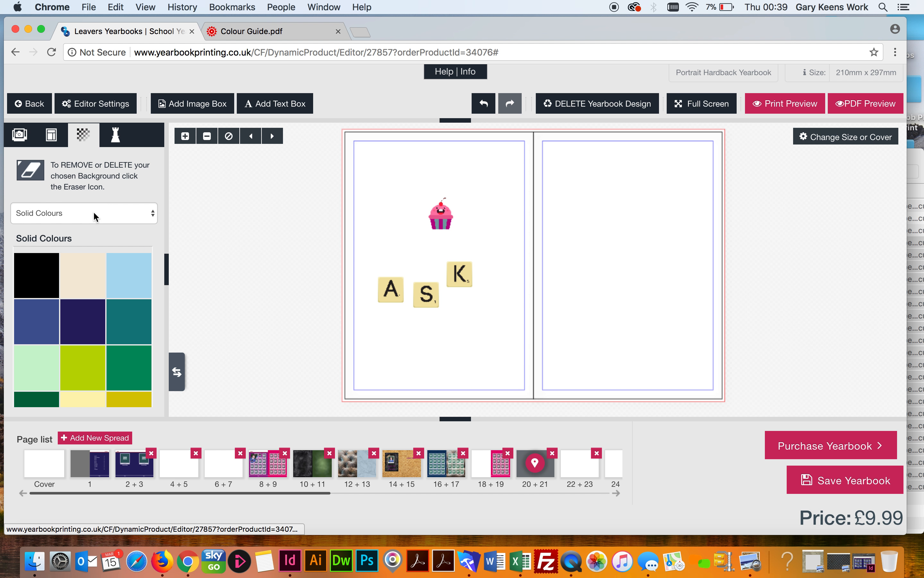
click(67, 214)
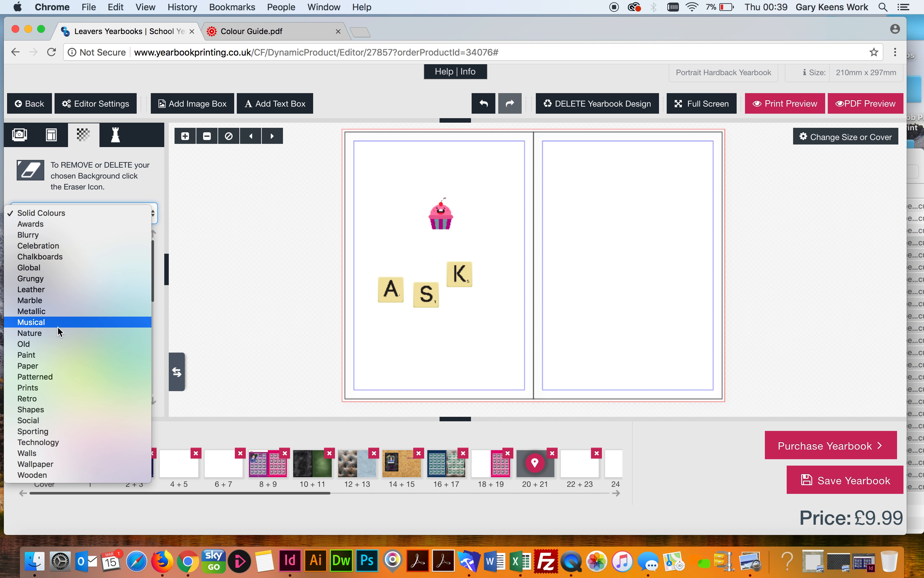
click(58, 257)
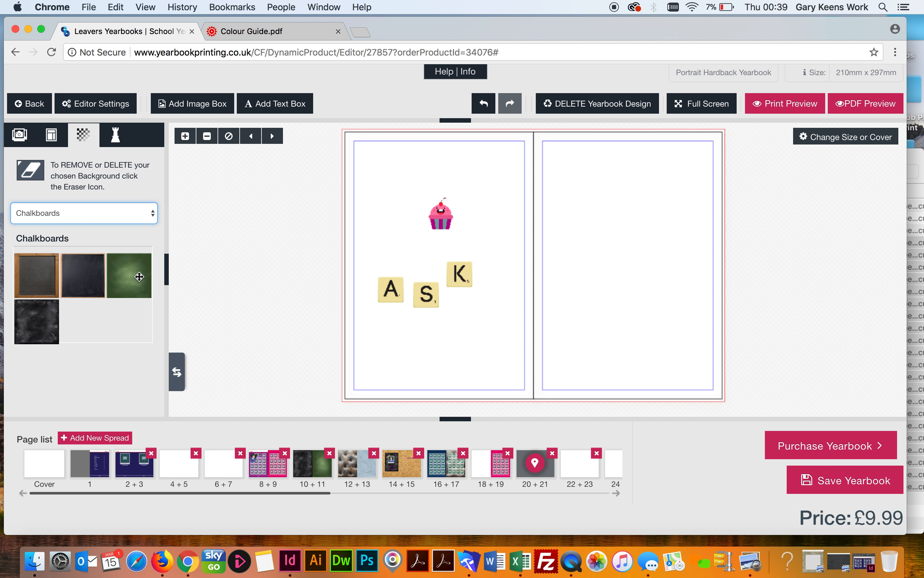
drag(133, 274, 378, 182)
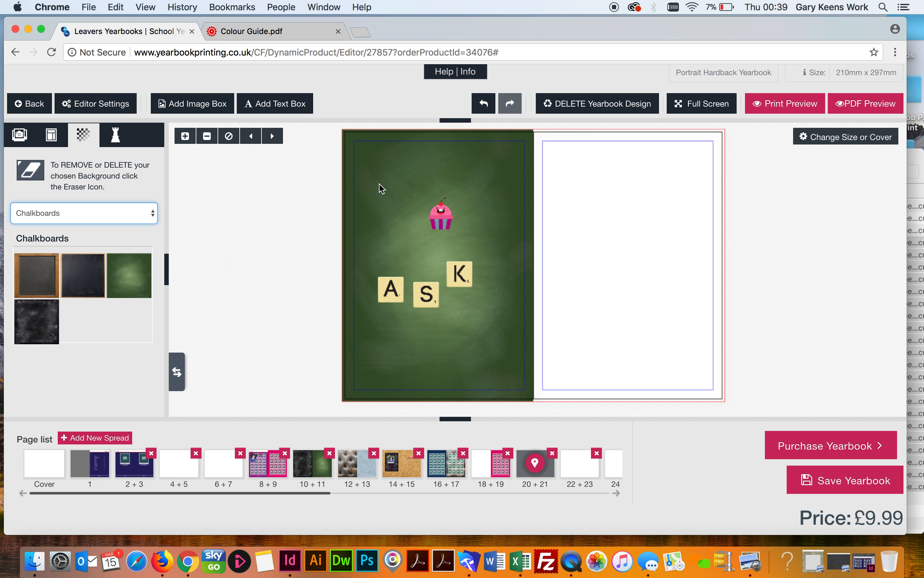
click(265, 304)
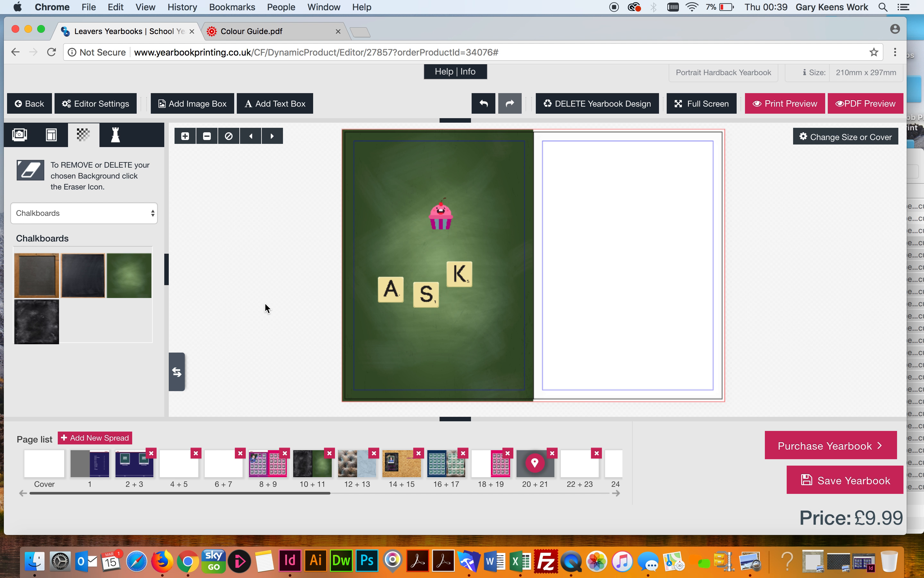
click(22, 138)
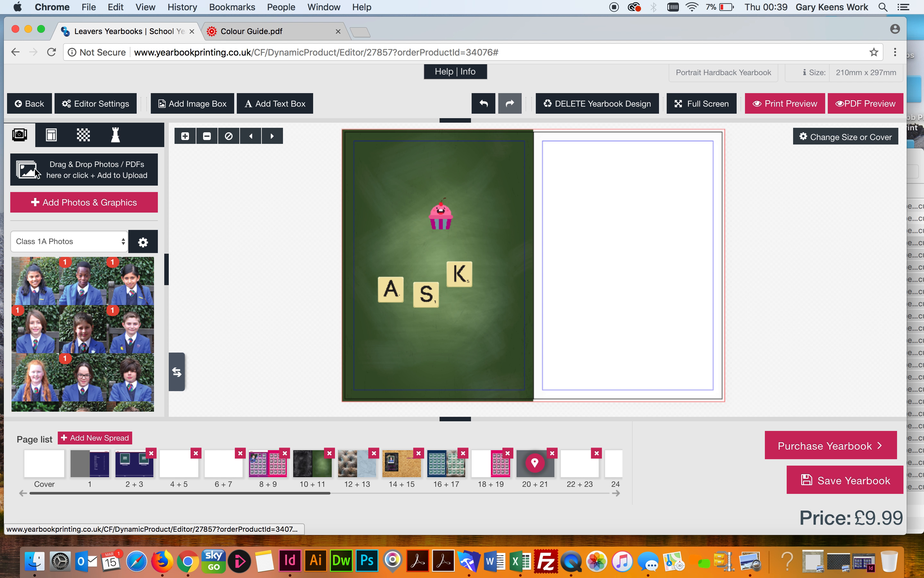
Back on spread 8 + 9, place a new empty image box on the pasteboard left of the page
click(54, 143)
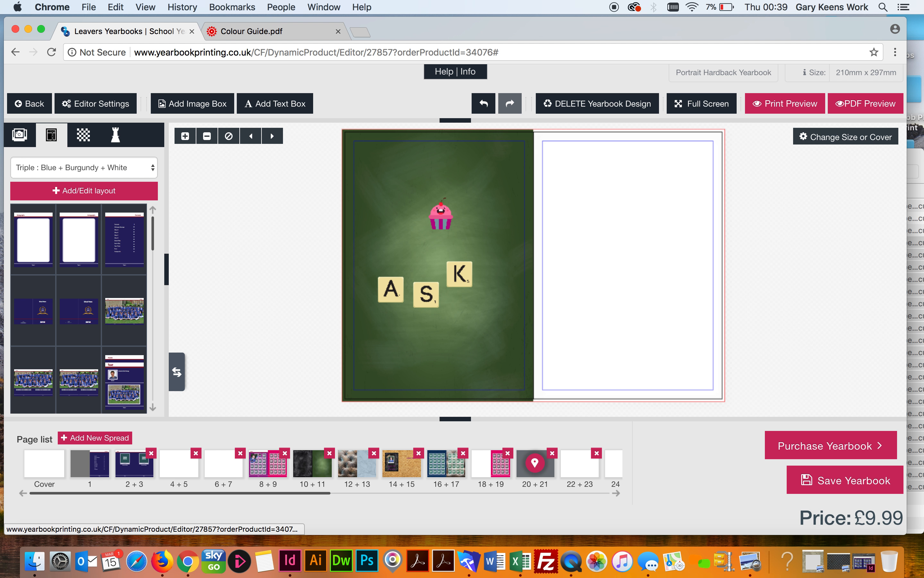
click(84, 136)
click(115, 136)
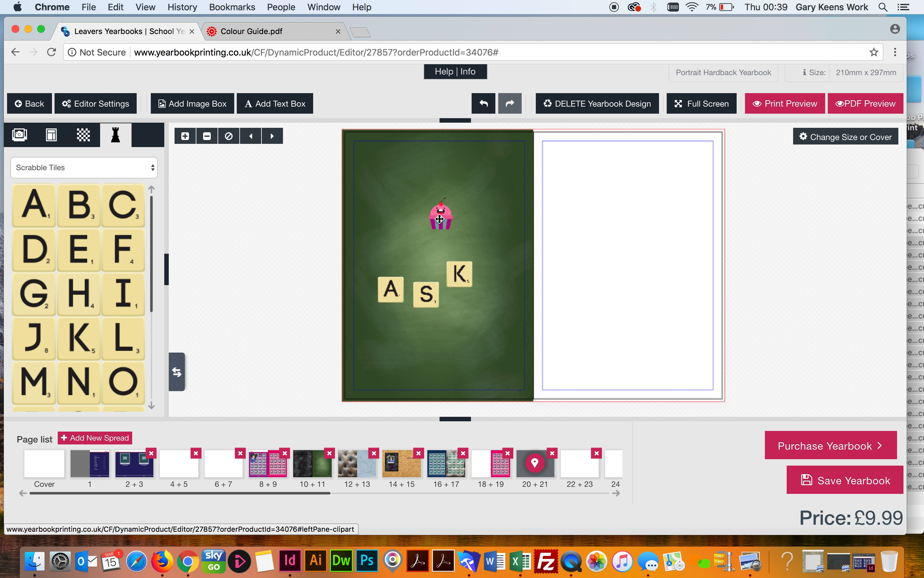
click(256, 467)
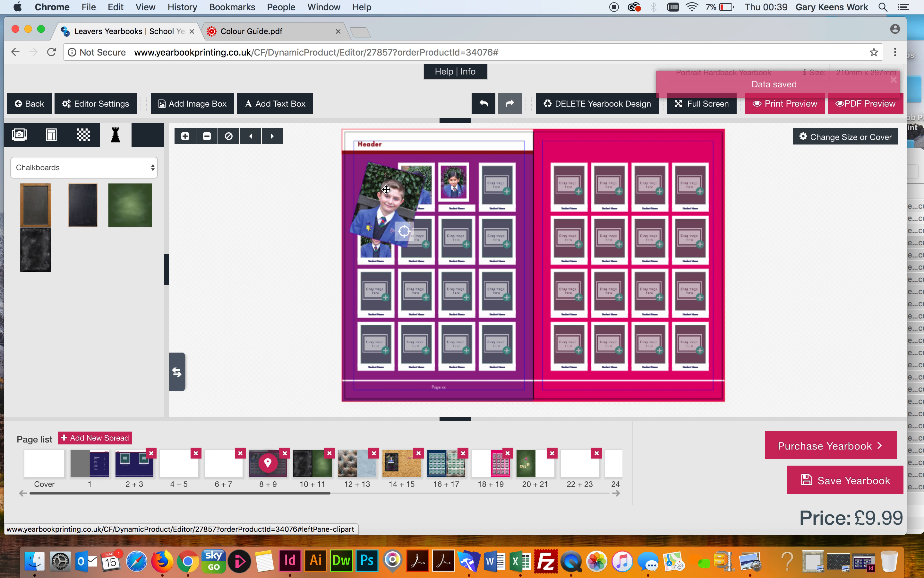
click(189, 106)
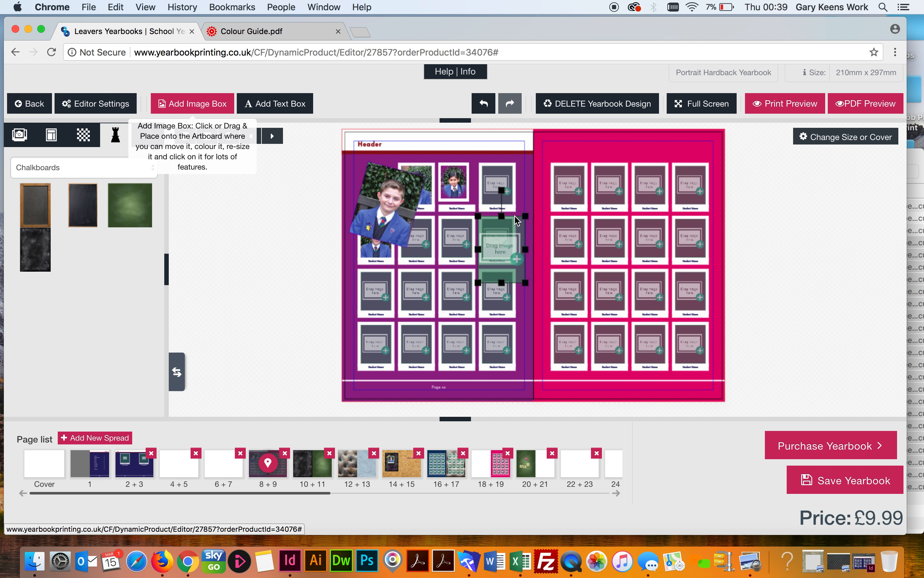
drag(499, 229, 246, 274)
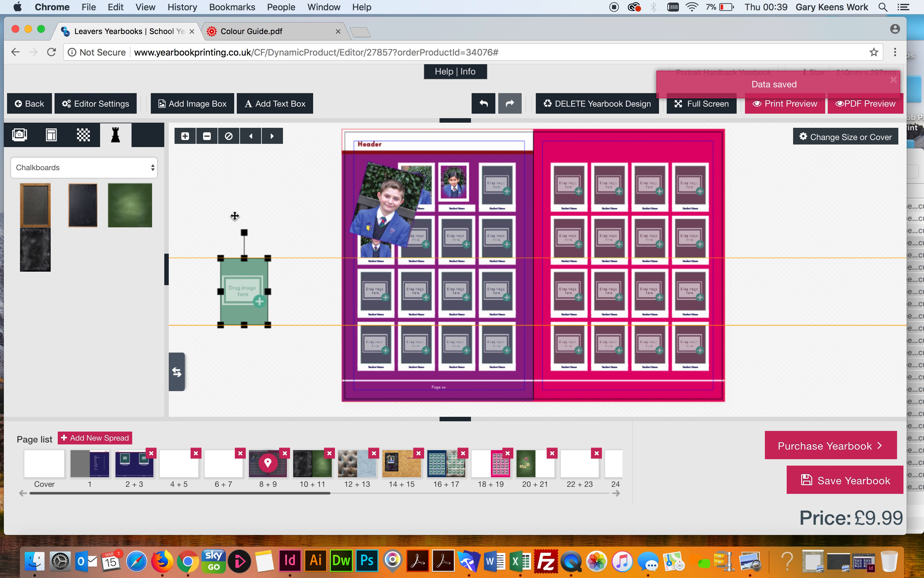
click(238, 203)
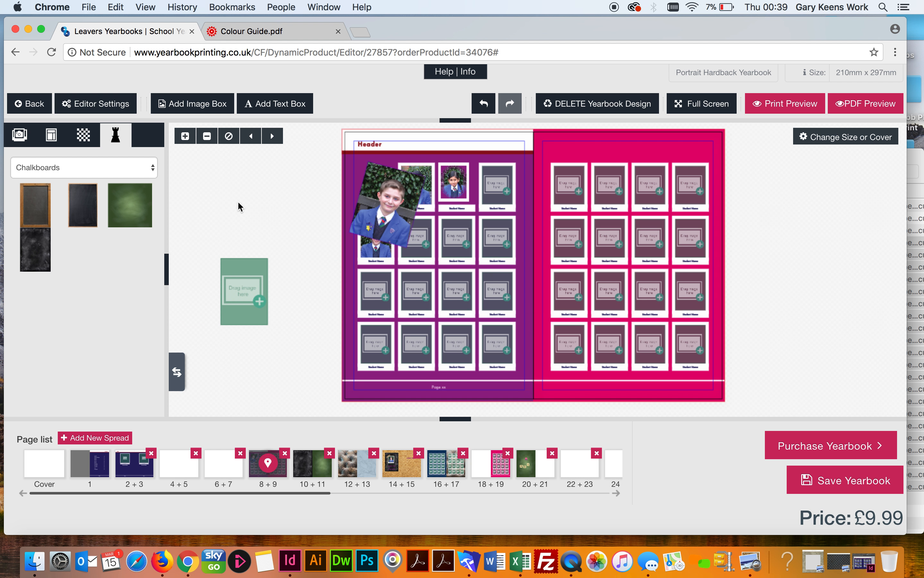
click(19, 134)
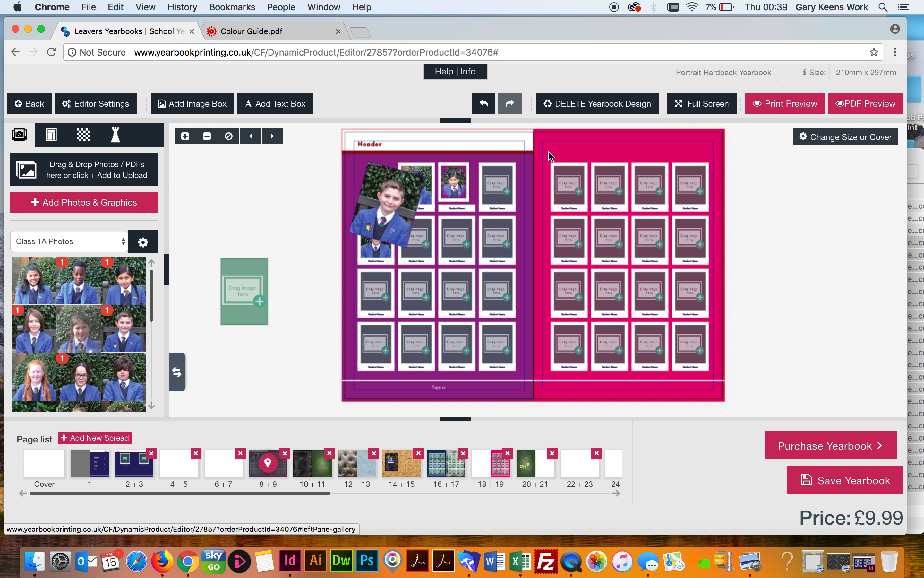
Drop a Class 1A pupil into the first right-page frame and a 36 × 41 mm pupil photo above the grid
drag(86, 329, 569, 189)
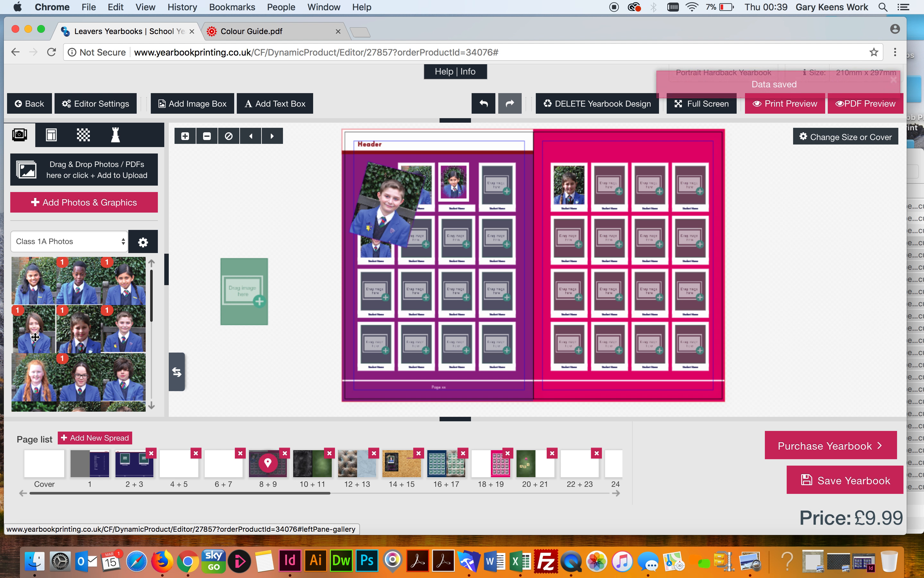
drag(34, 335, 633, 147)
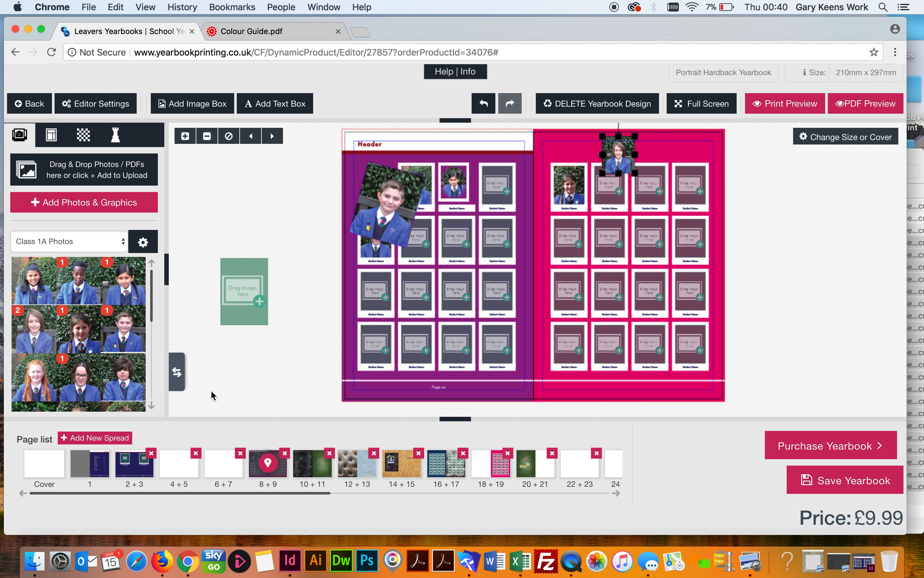
click(629, 146)
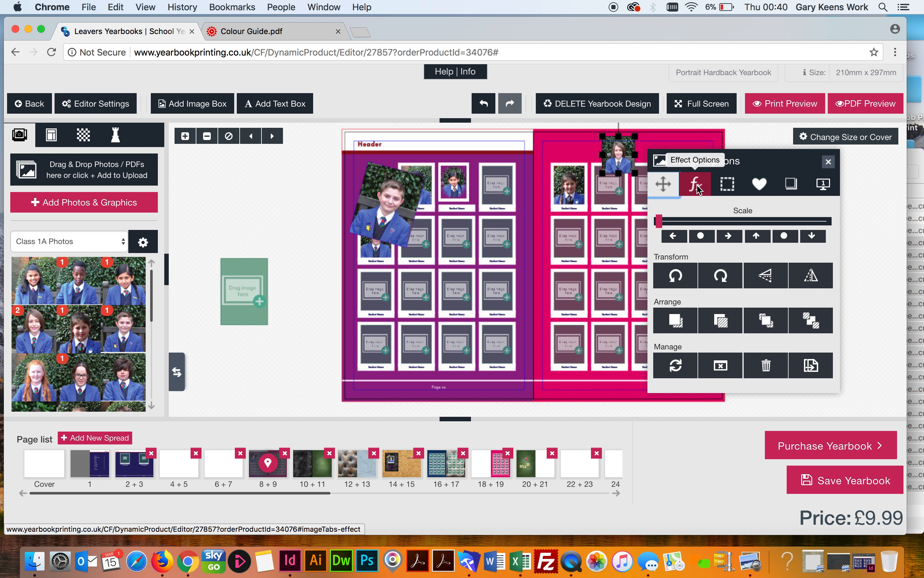
click(823, 184)
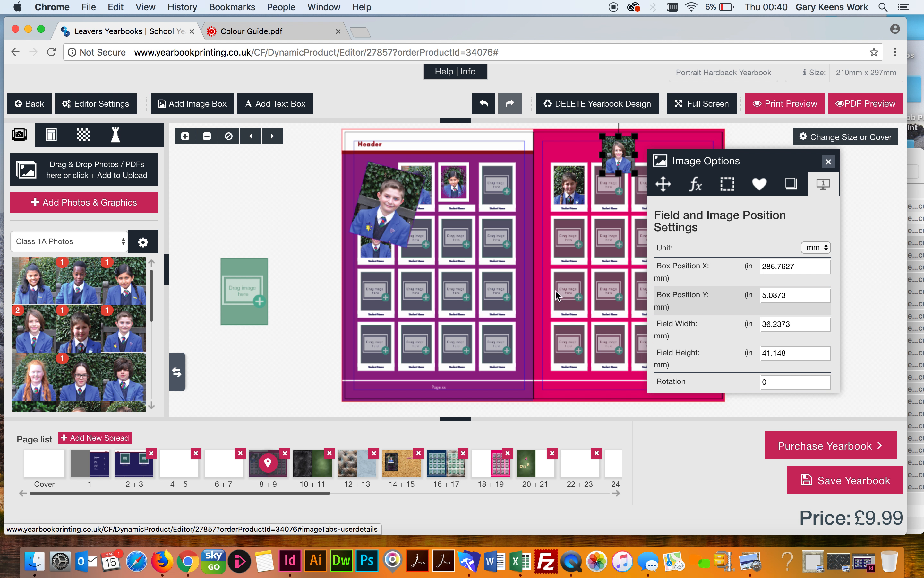
click(316, 258)
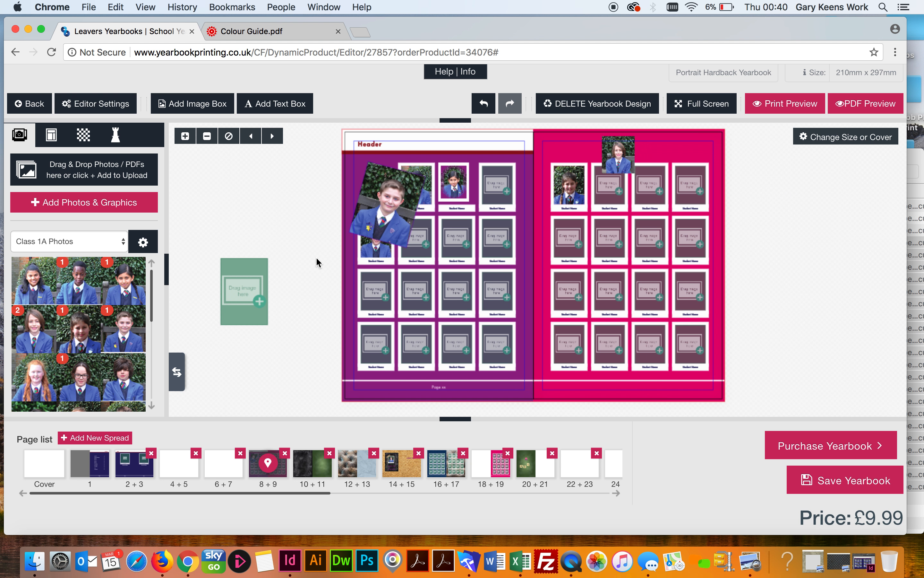
Add a single-line text box reading 'ASK' on the pasteboard right of the spread
click(274, 106)
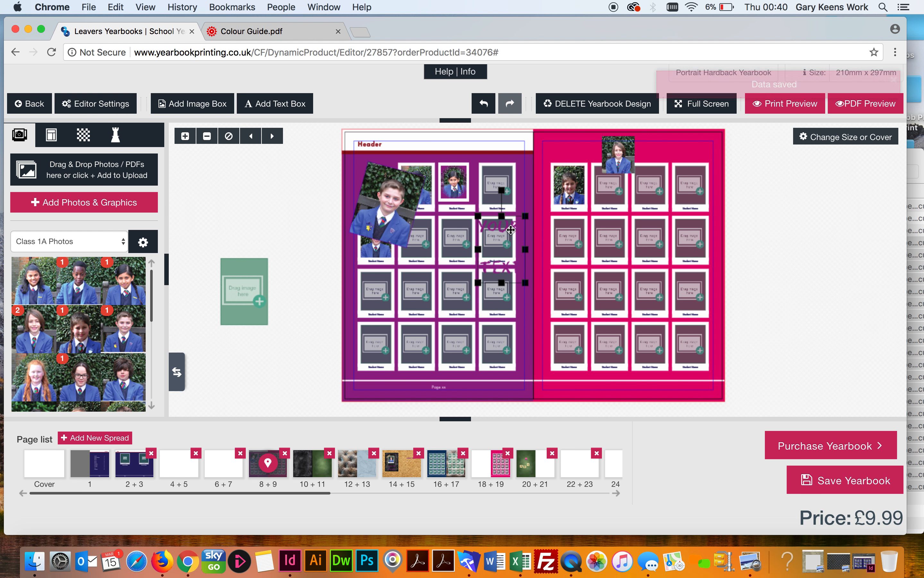
drag(504, 226, 776, 248)
drag(798, 301, 867, 338)
double_click(826, 291)
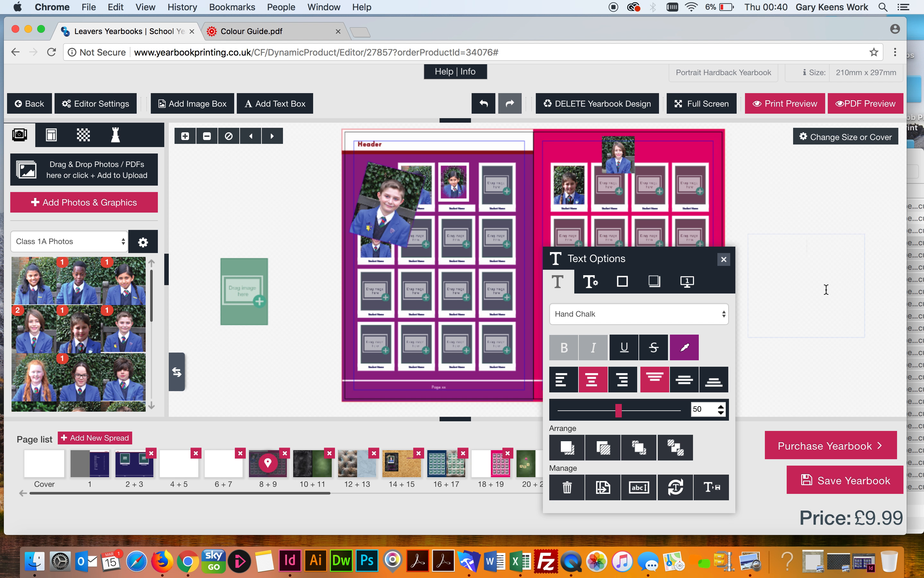
text(ASK)
double_click(800, 243)
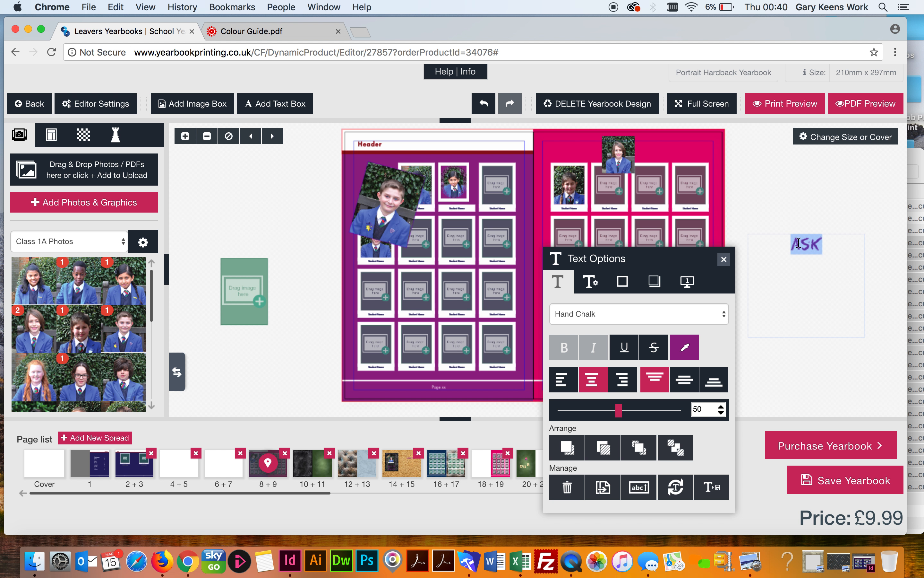
Reduce the ask text to size 34, keeping the Hand Fountain Pen font
click(652, 308)
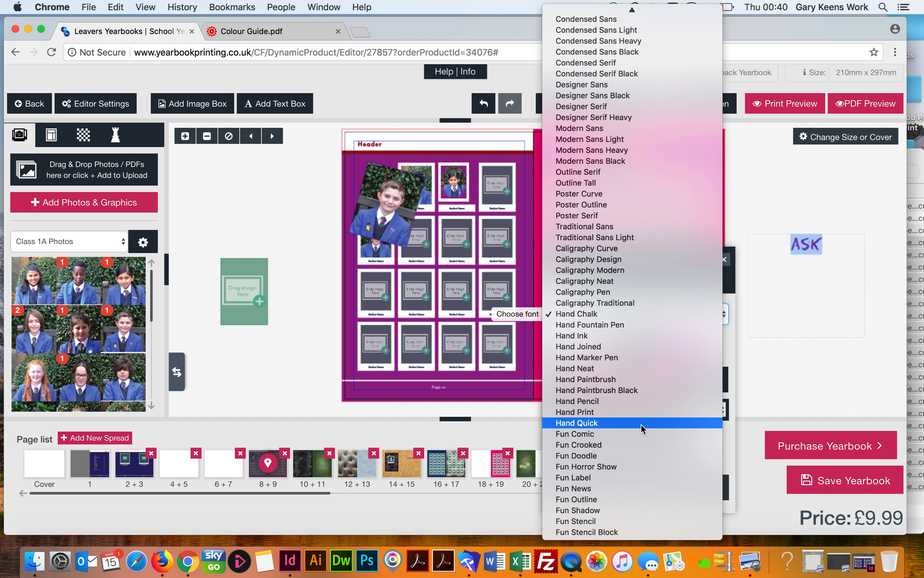
click(604, 325)
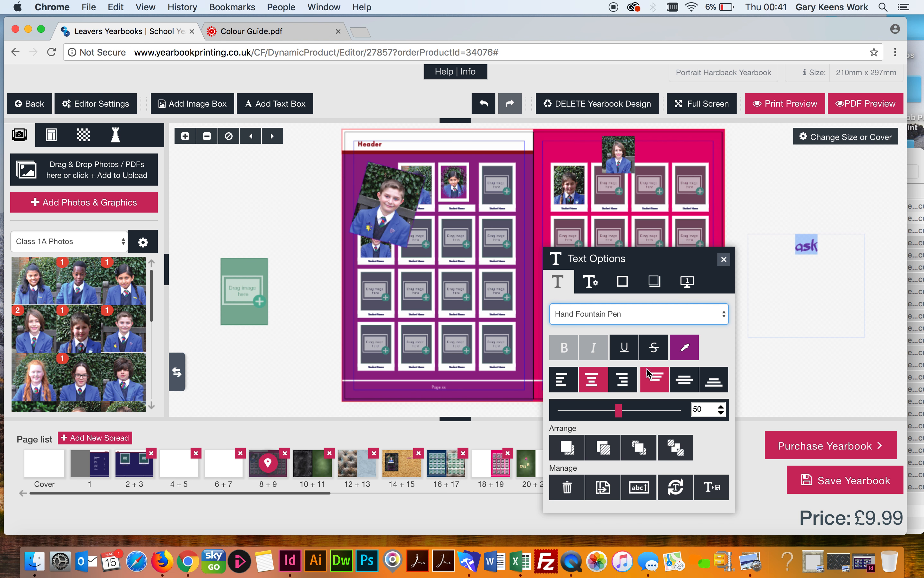
drag(619, 411, 598, 411)
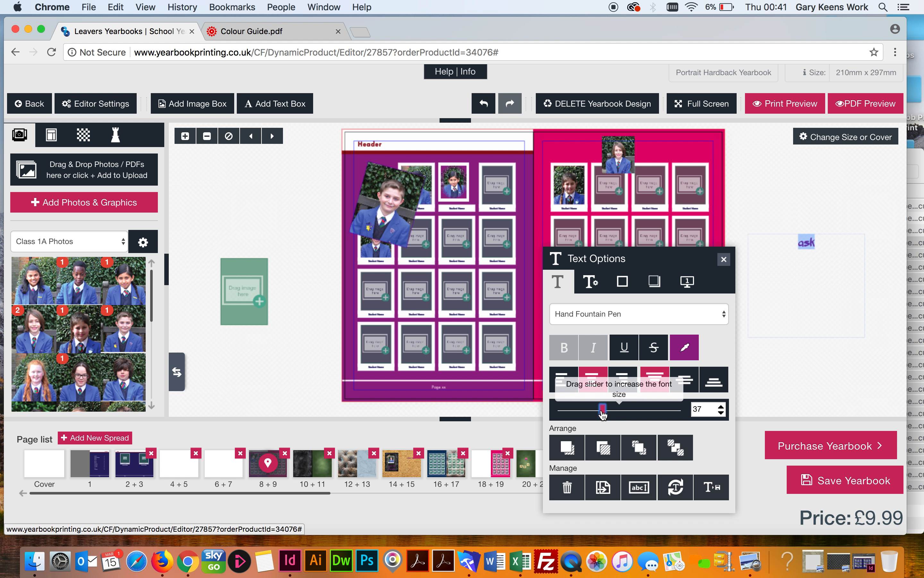
click(690, 280)
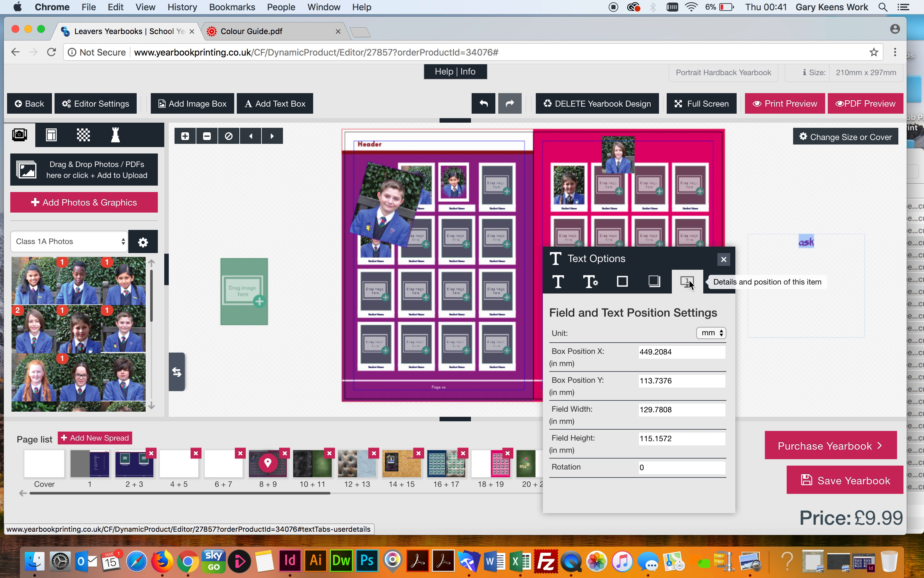
click(558, 282)
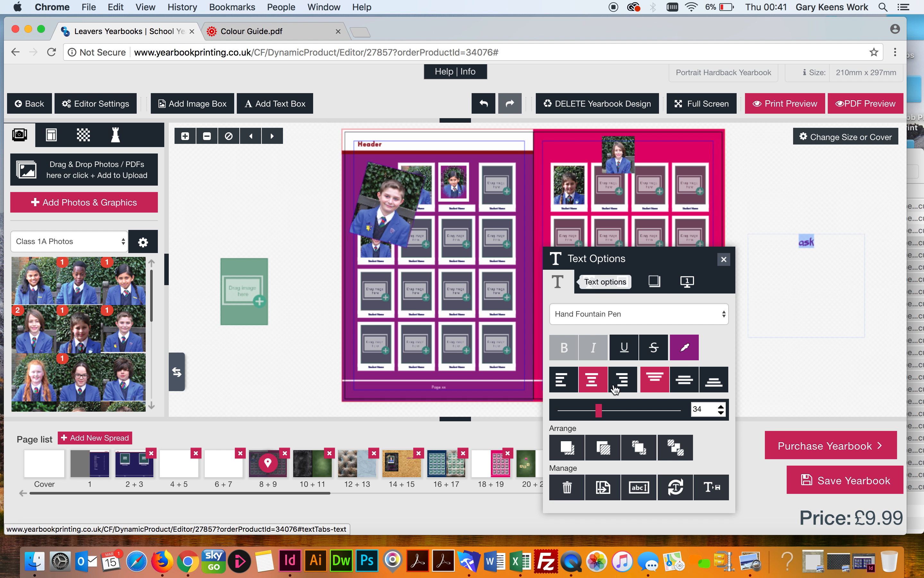
Colour the ask text solid black with CMYK 0/0/0/100
click(684, 347)
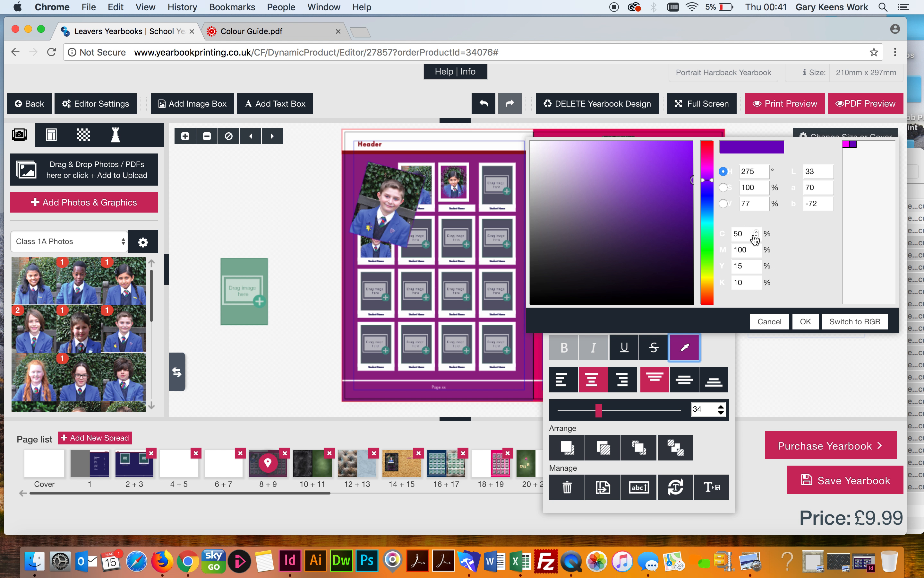
double_click(741, 231)
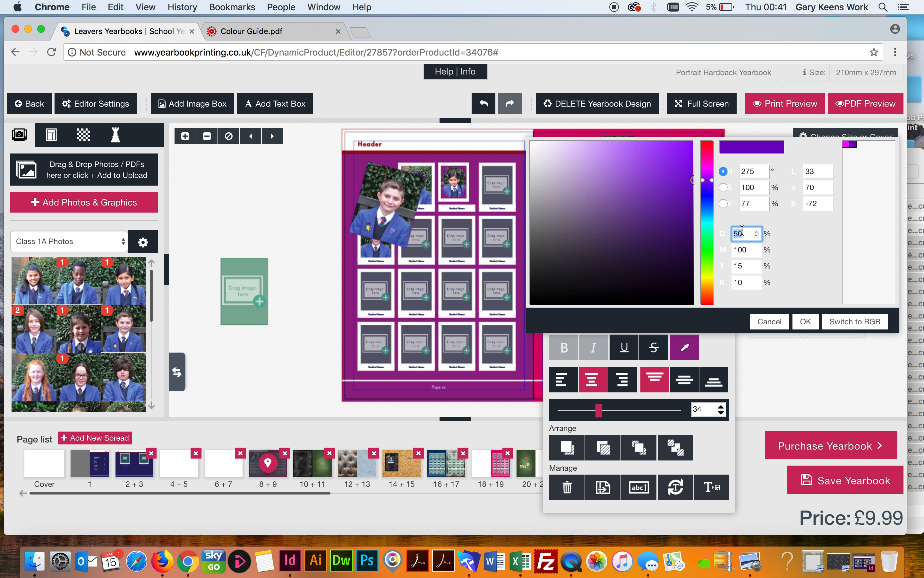
text(0)
key(Tab)
text(0)
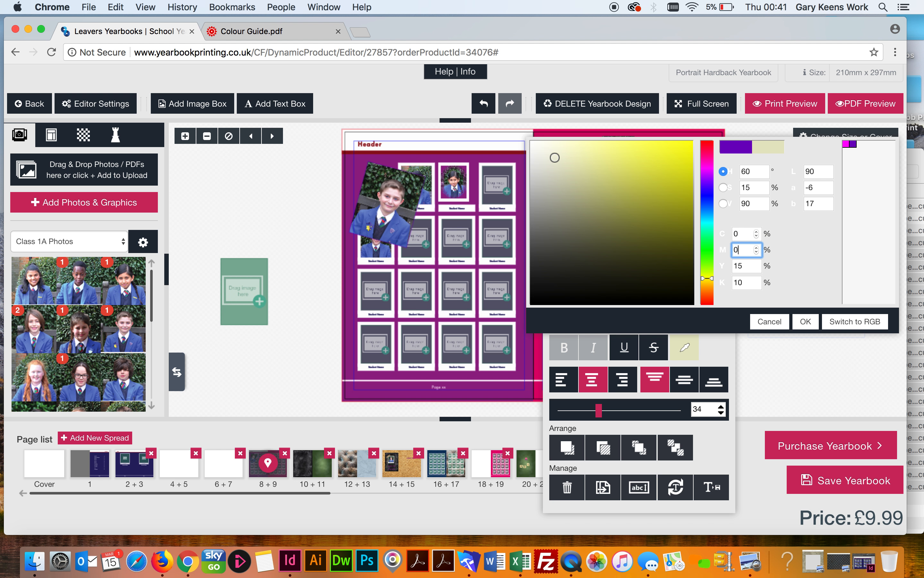
key(Tab)
text(0)
key(Tab)
text(100)
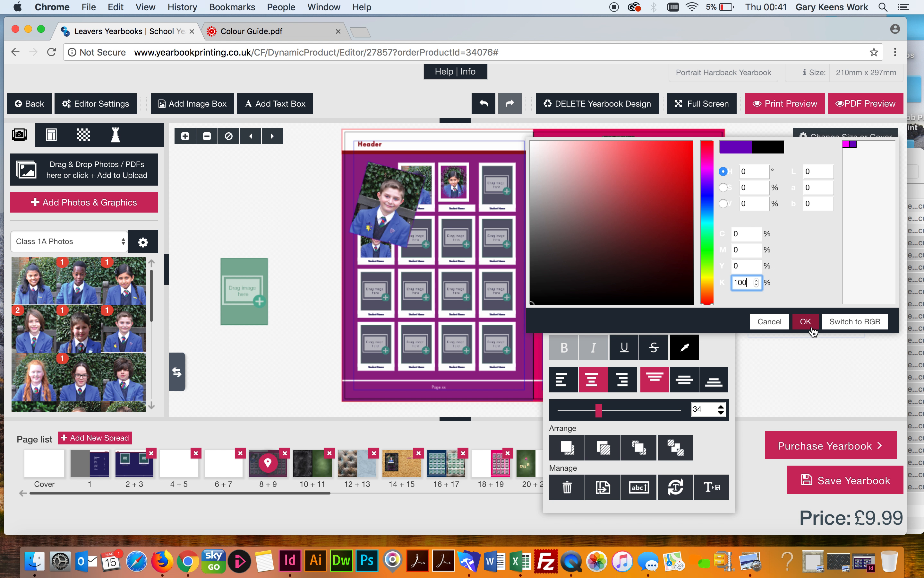
click(813, 331)
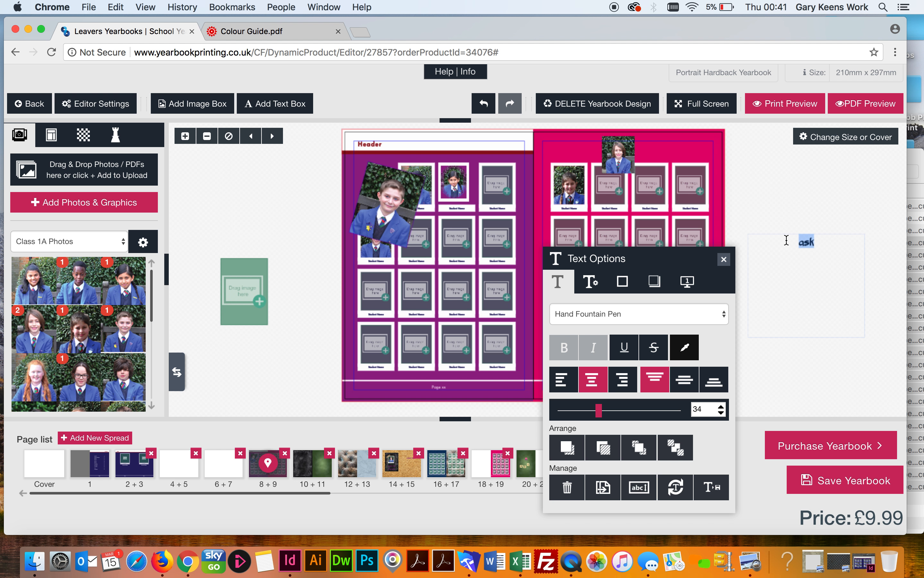
After reviewing the ask text's advanced settings, add a second 'Your Text' text box
click(812, 252)
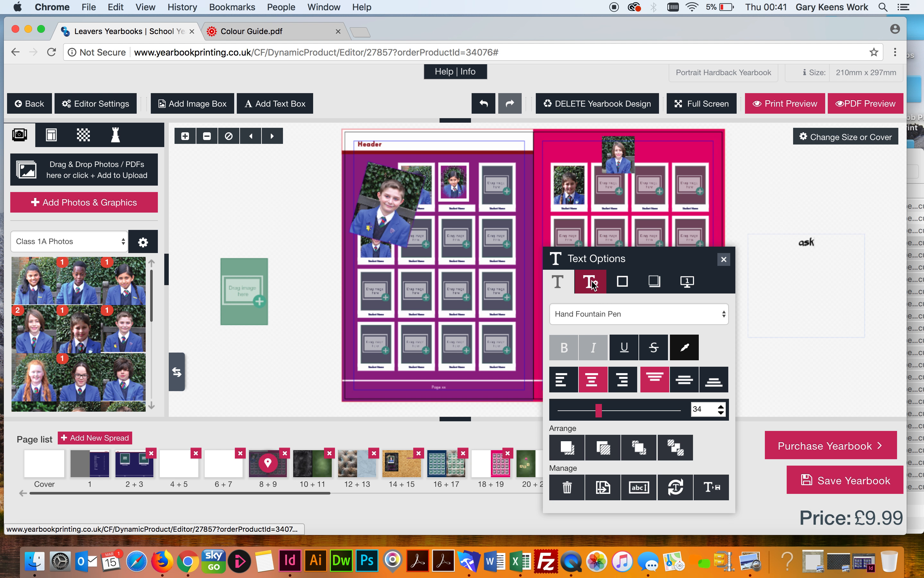
click(592, 283)
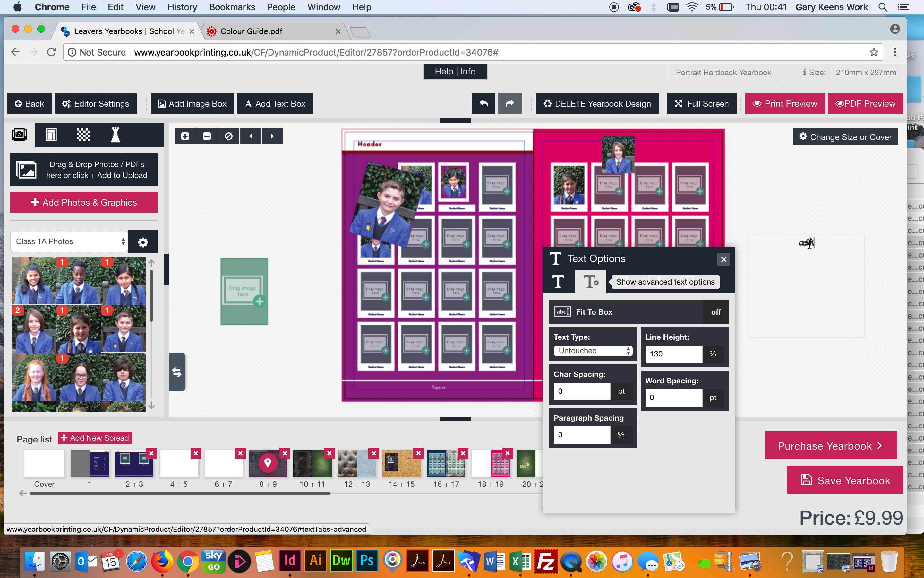
drag(826, 243, 789, 241)
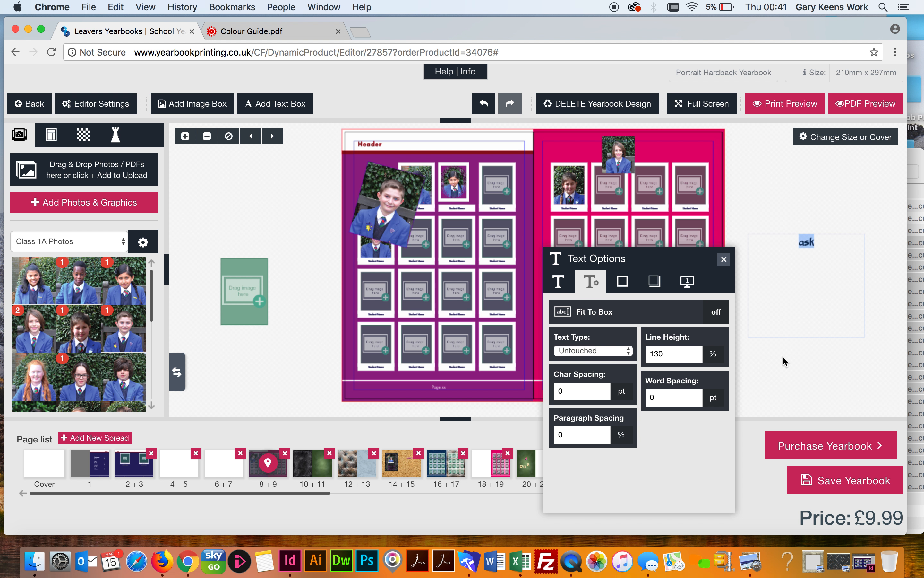
click(824, 286)
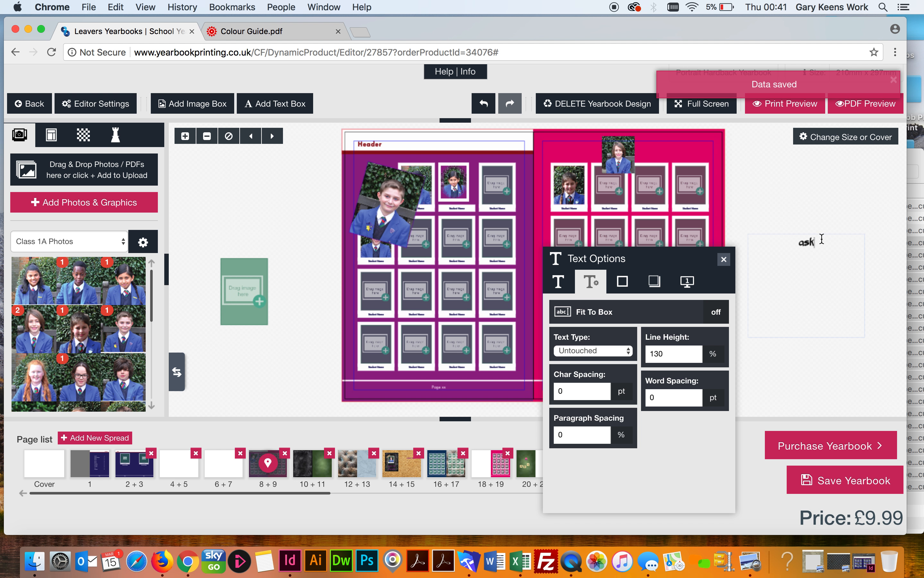
click(559, 283)
drag(822, 240, 778, 240)
click(712, 487)
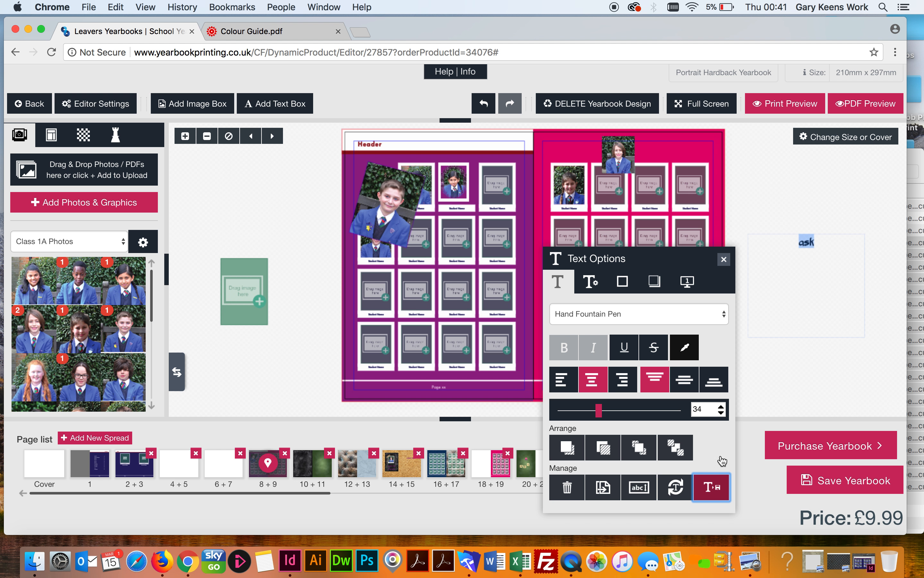
click(791, 200)
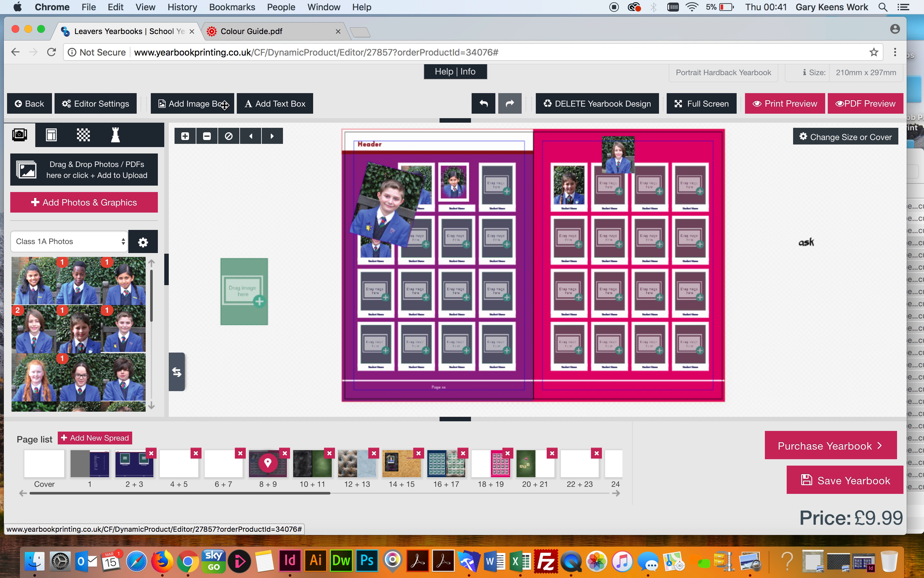
click(272, 104)
Move the Your Text box onto the pasteboard below 'ask', then glance at the Help | Info links menu
drag(502, 238, 797, 321)
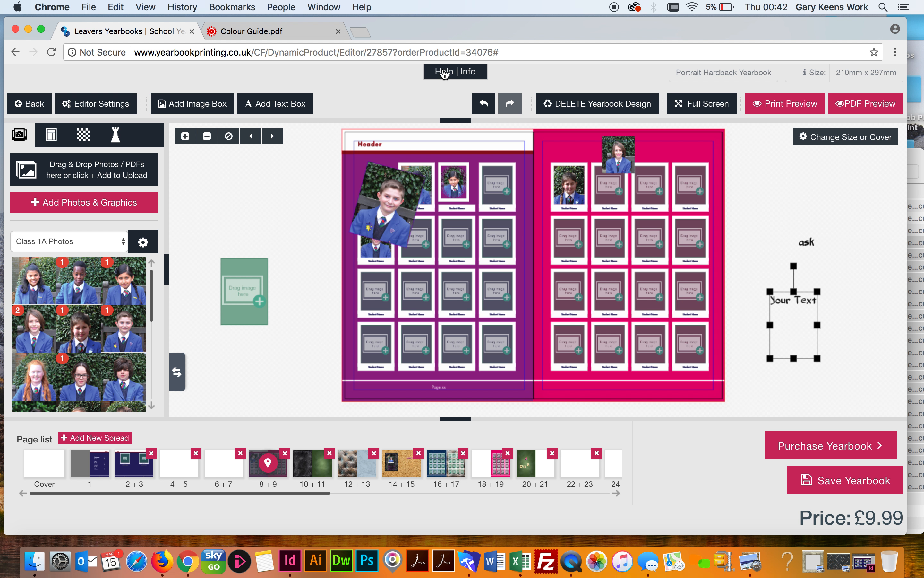
click(445, 73)
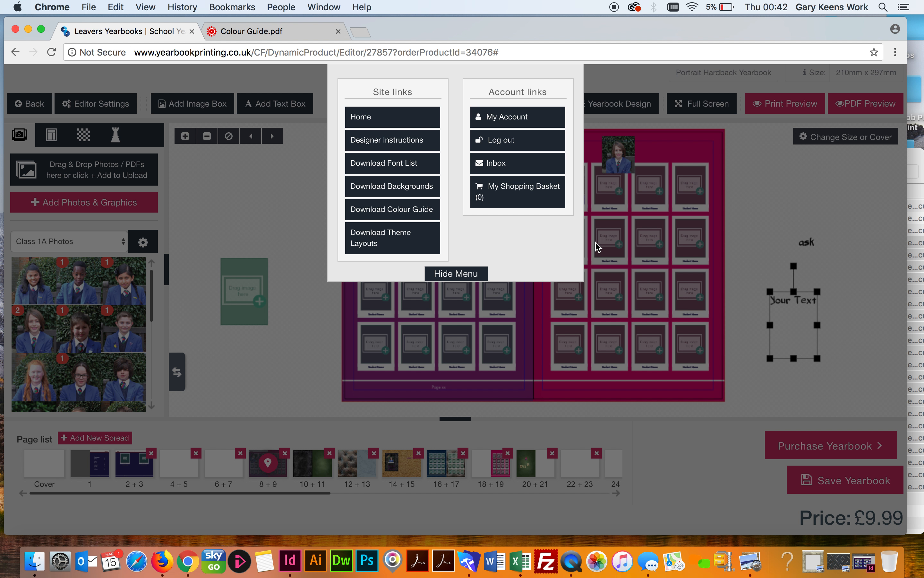
click(760, 177)
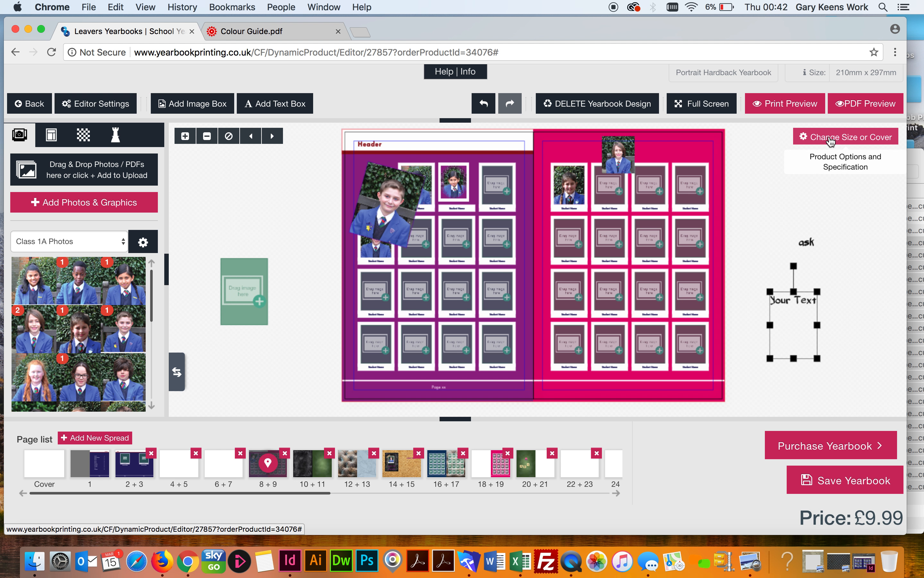
click(831, 142)
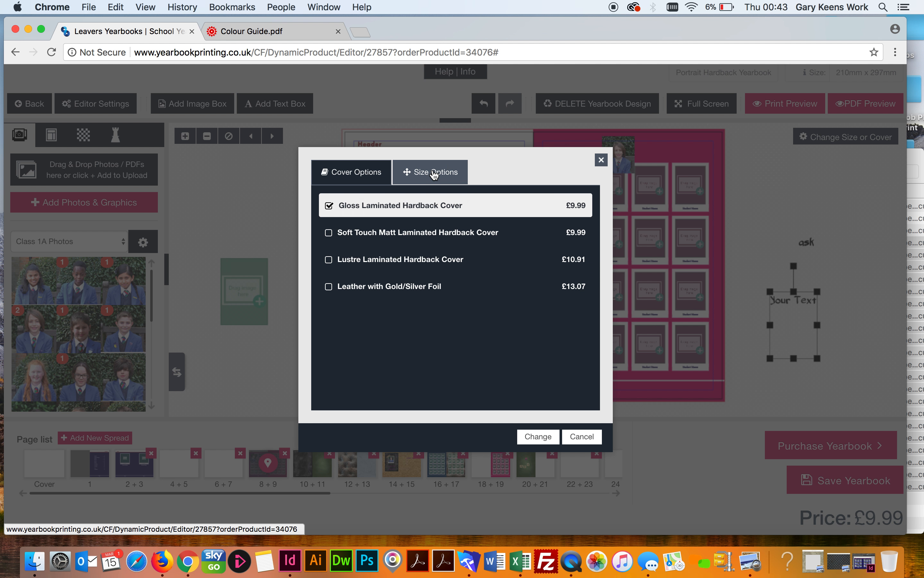
click(435, 175)
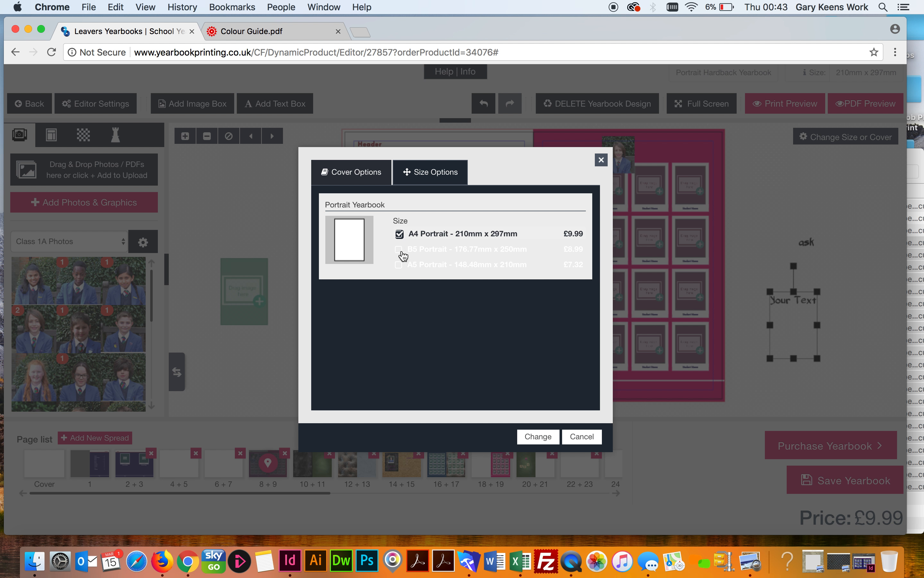
click(399, 250)
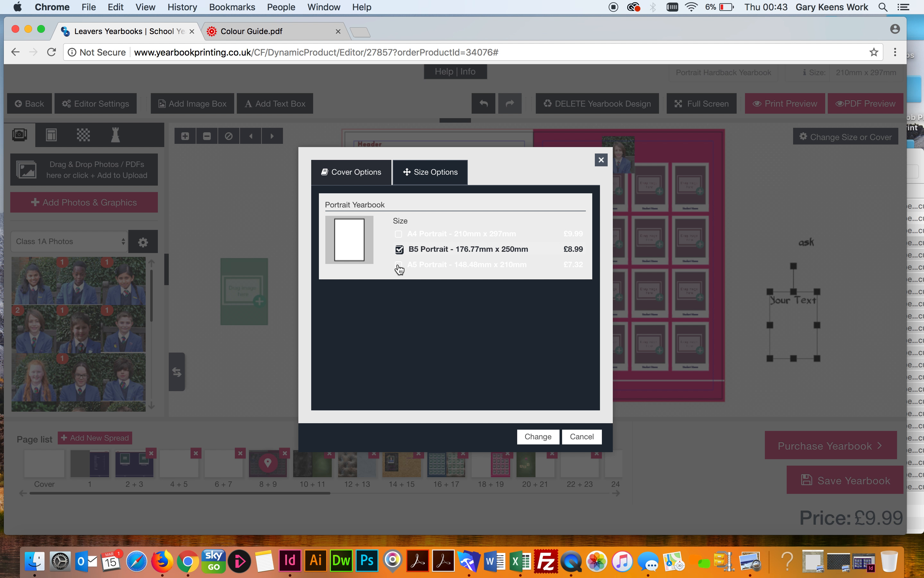
click(398, 264)
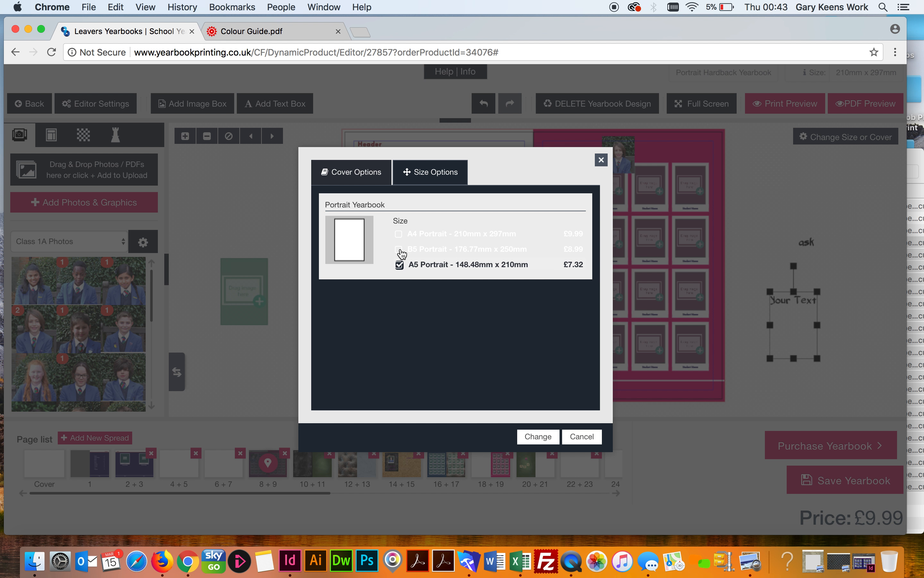
click(400, 250)
click(399, 234)
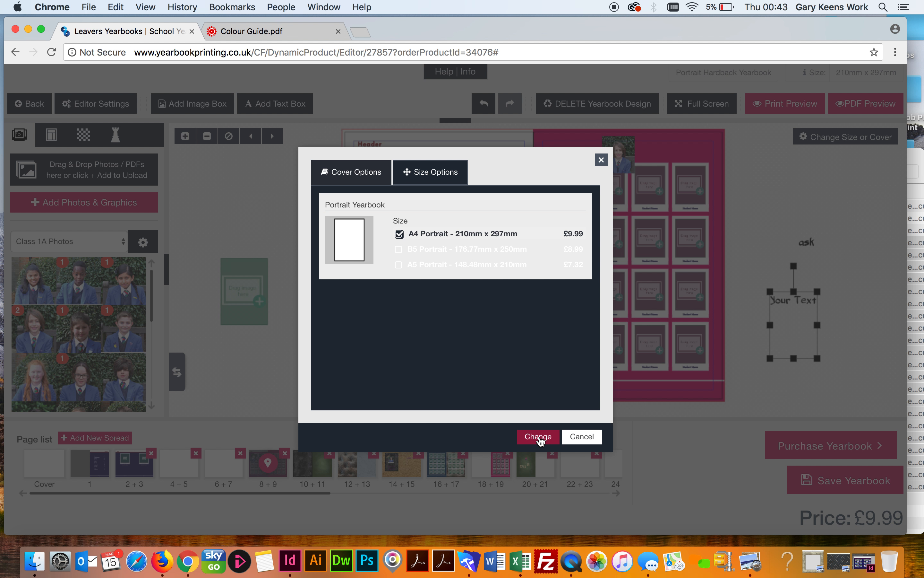
click(539, 437)
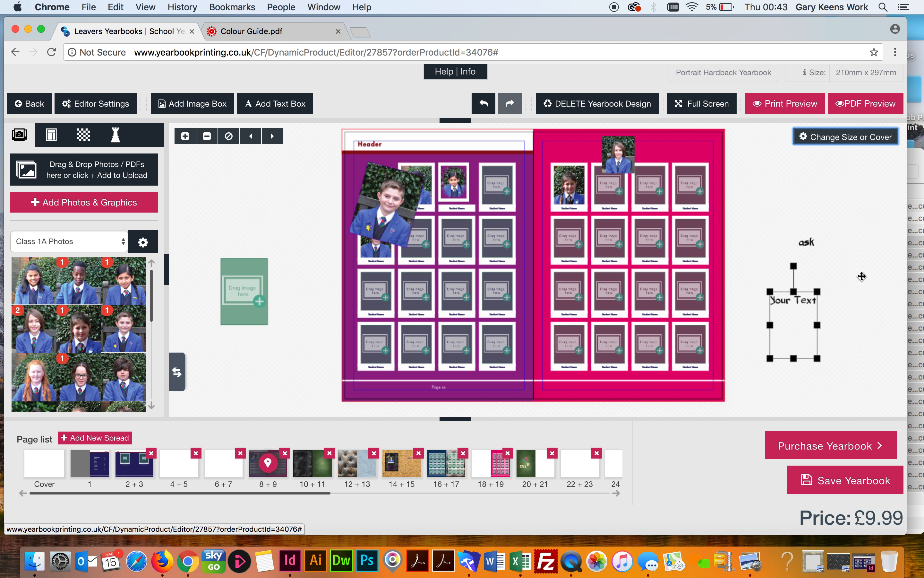
Enlarge the tilted boy's photo by dragging its corner handles
click(779, 205)
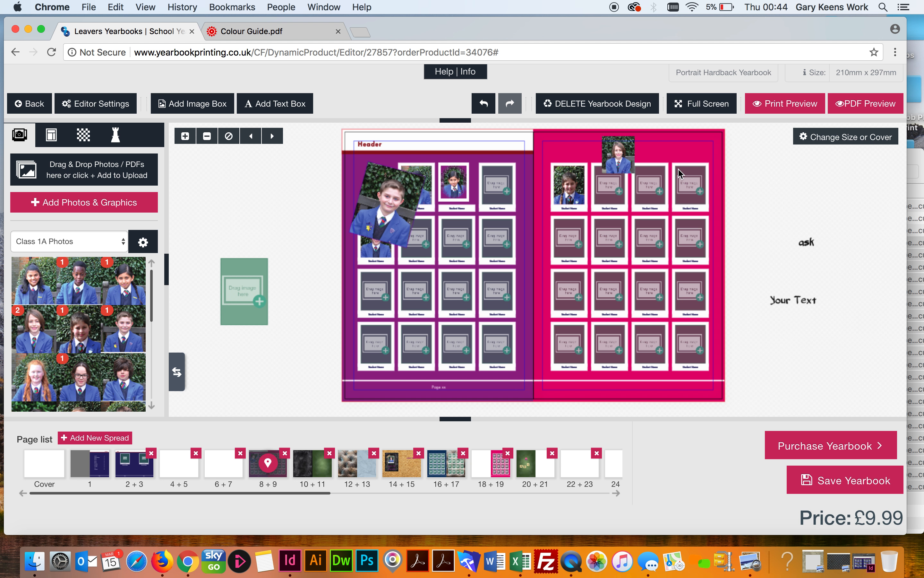
click(396, 205)
drag(409, 249, 488, 329)
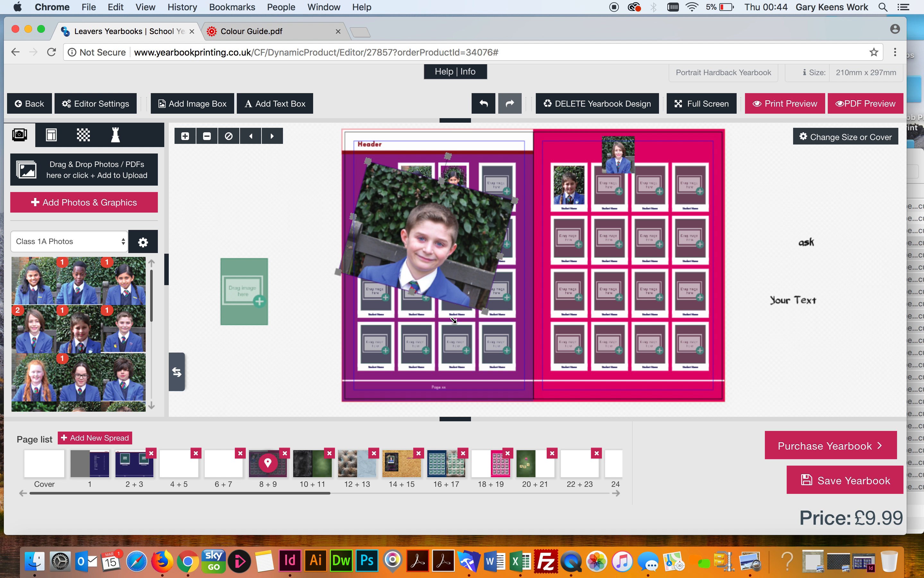
drag(411, 291, 399, 351)
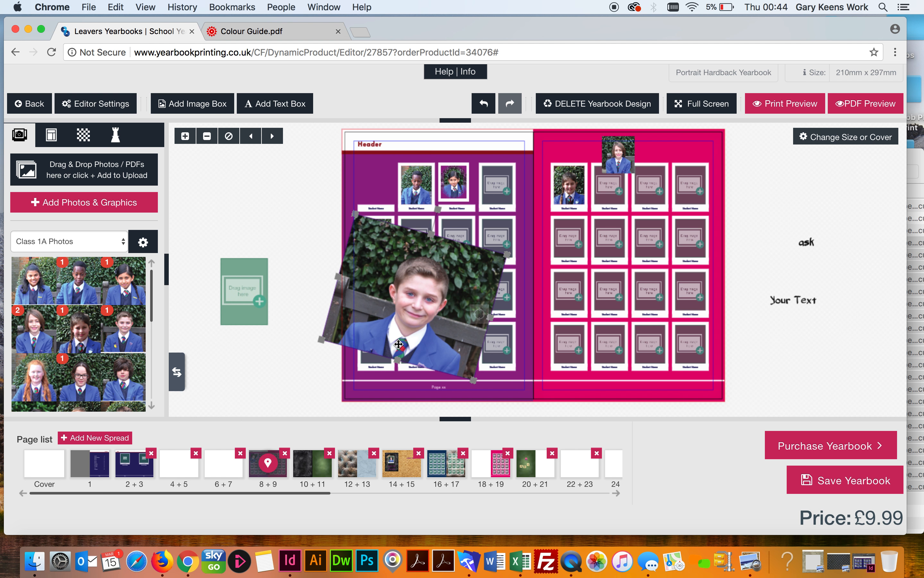
drag(502, 257, 510, 197)
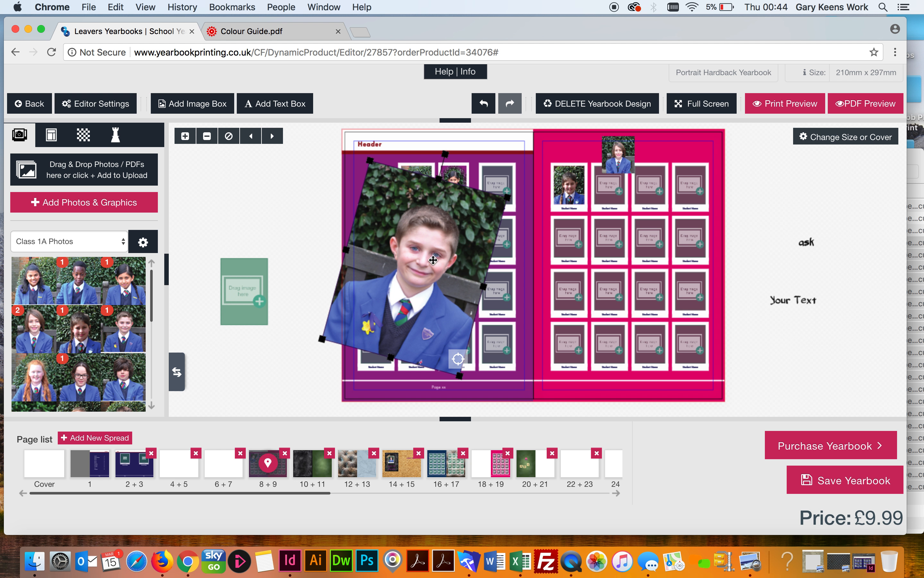
Shift the boy's picture left inside its frame so the photo straddles the spread's centre
drag(433, 261, 394, 239)
drag(446, 256, 414, 247)
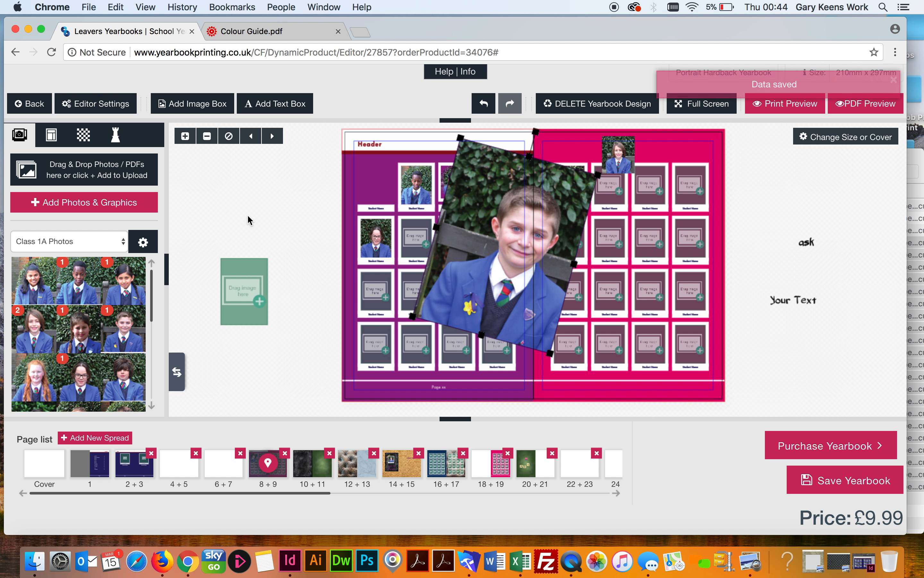
click(247, 216)
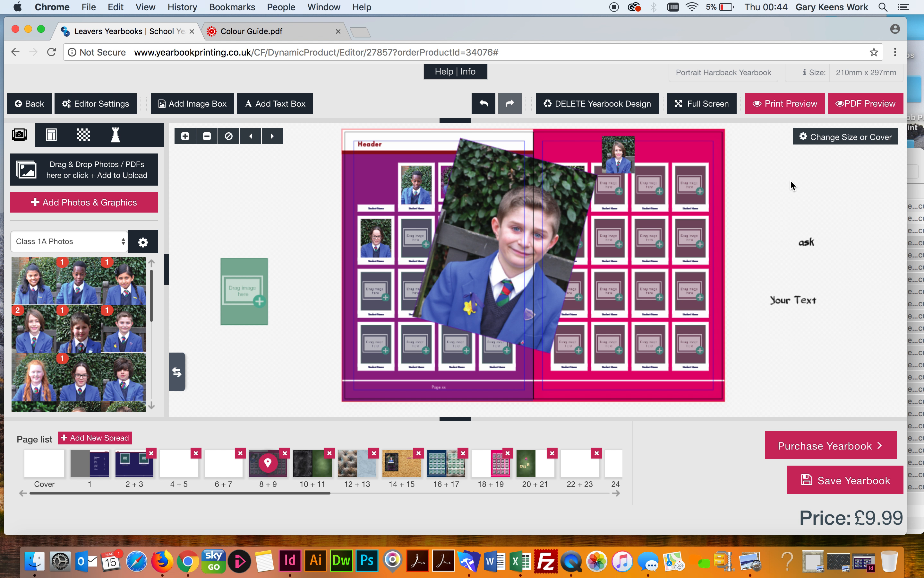
mouse_move(407, 183)
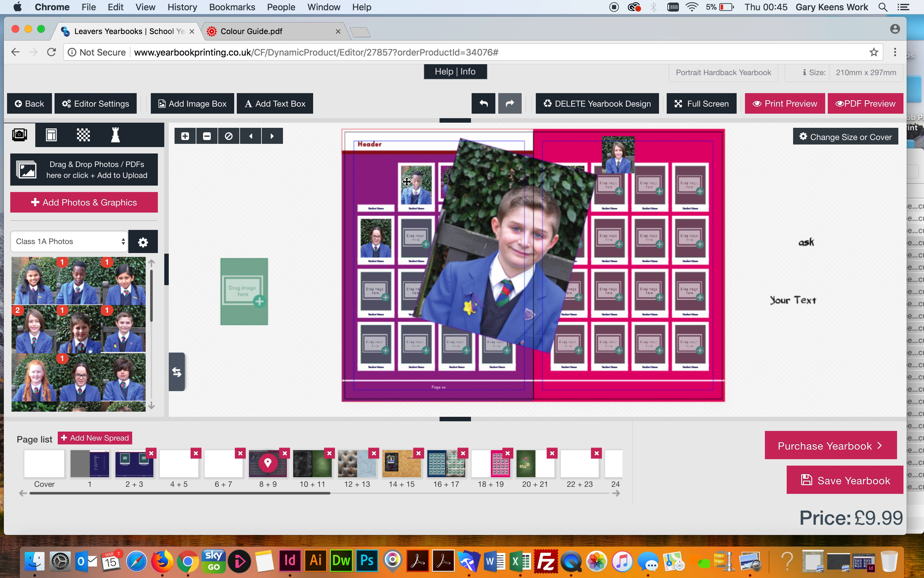